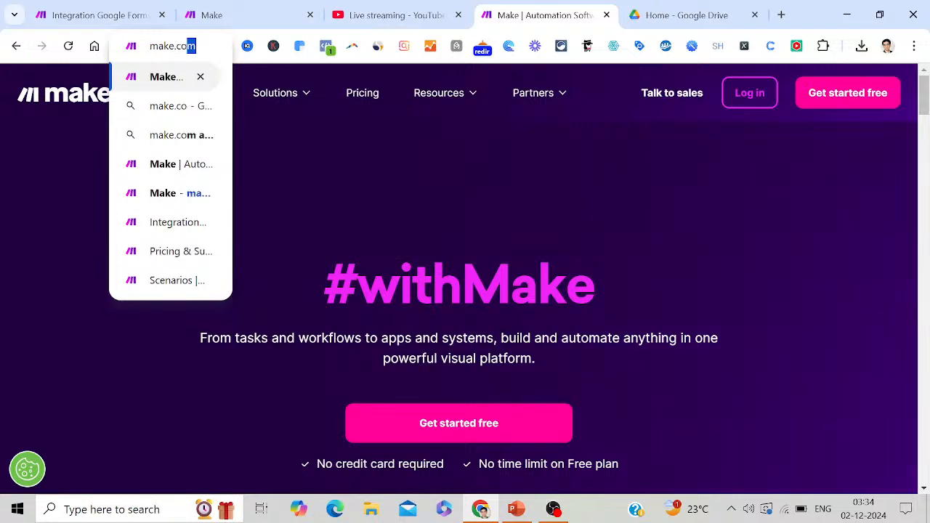
# Load make.com, launch Notepad, and note 'Open make.com' and 'Click on get started for free'
pyautogui.press('Return')
pyautogui.press('super+r')
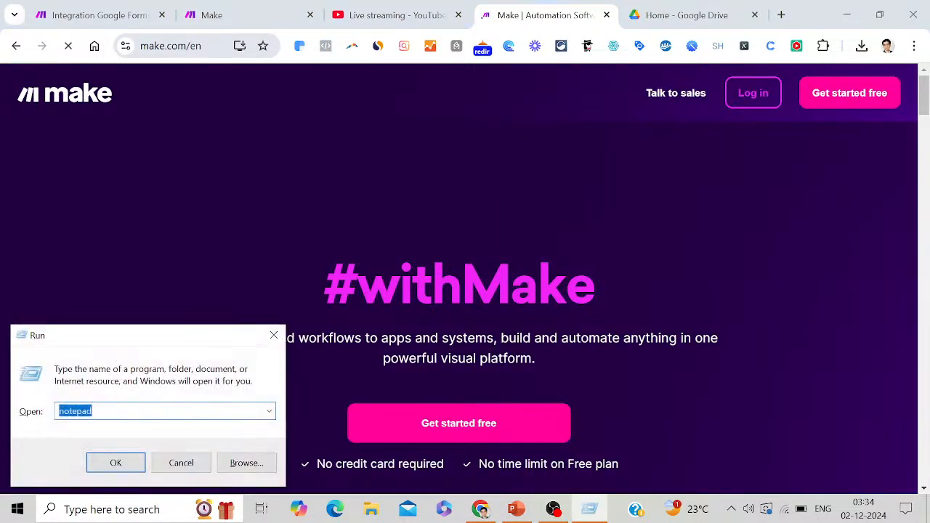
pyautogui.press('Return')
pyautogui.write('O')
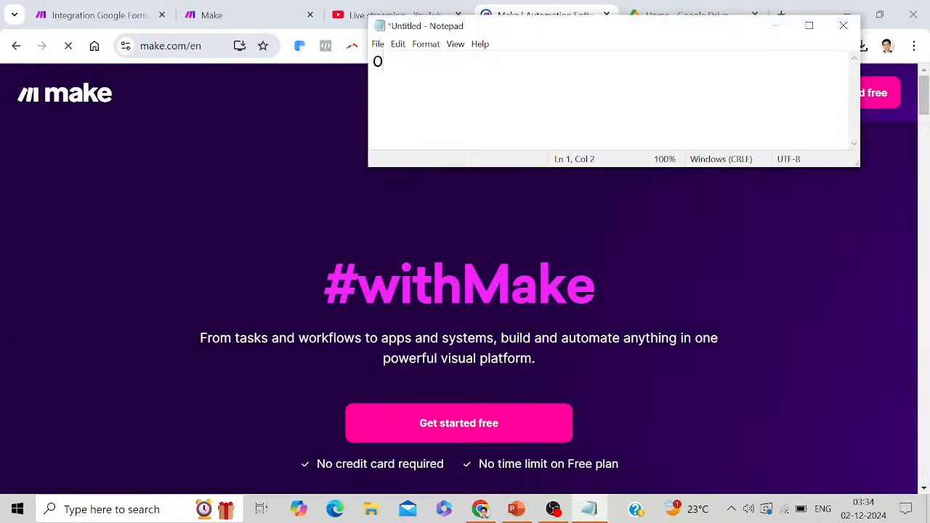
pyautogui.write('pen mal')
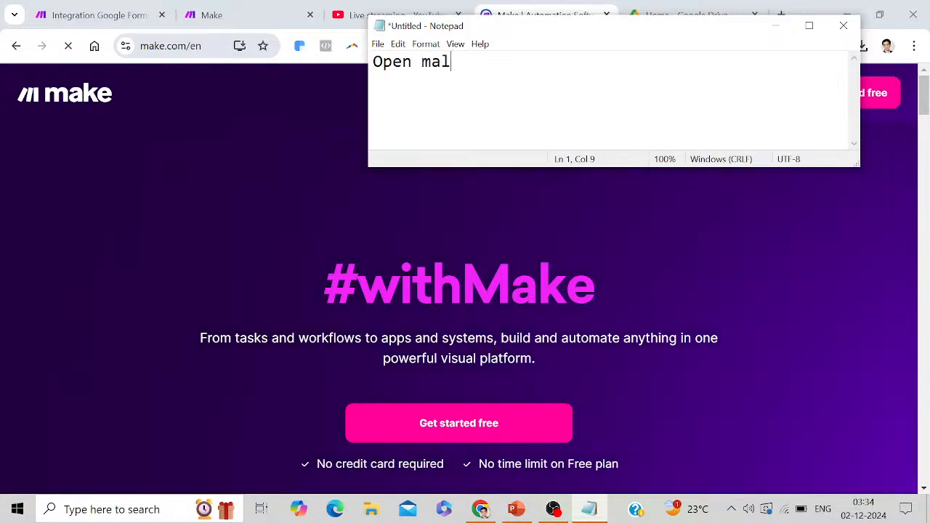
pyautogui.press('BackSpace')
pyautogui.write('ke.com')
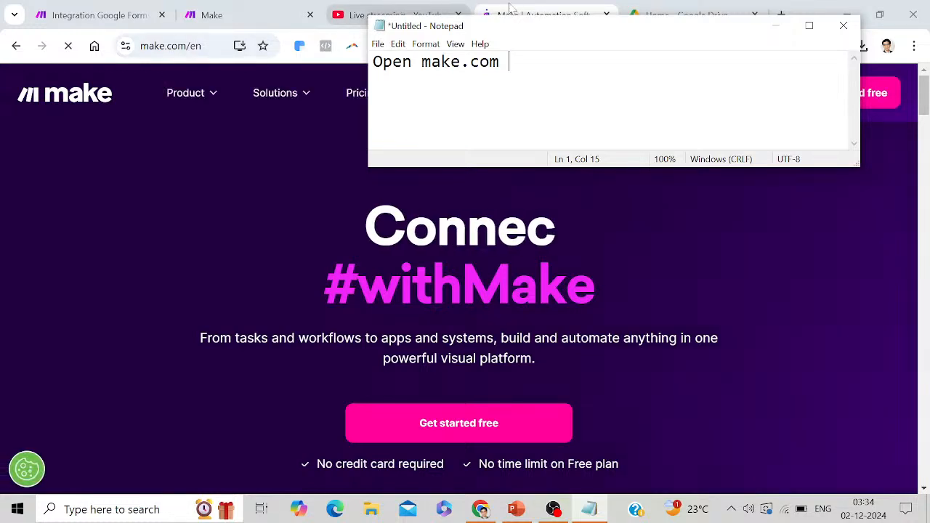
pyautogui.press('Return')
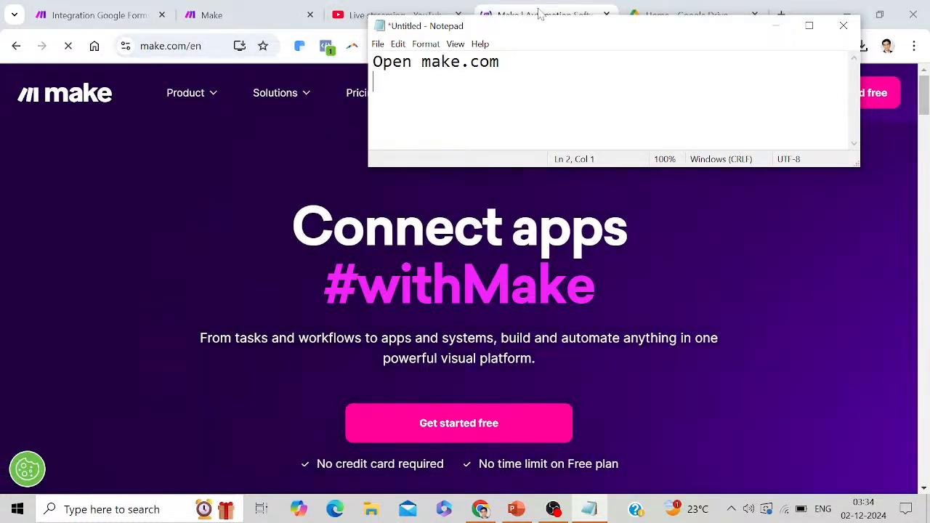
pyautogui.write('Click on ')
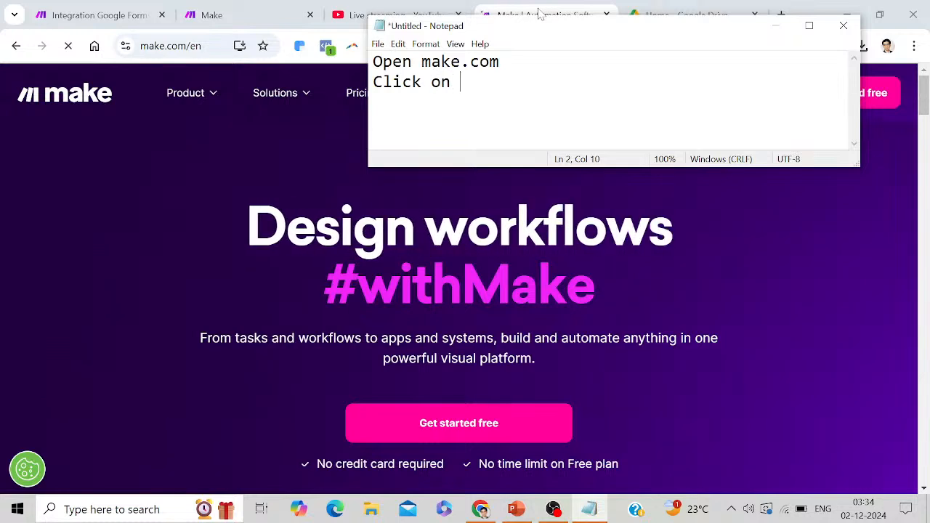
pyautogui.write('get sta')
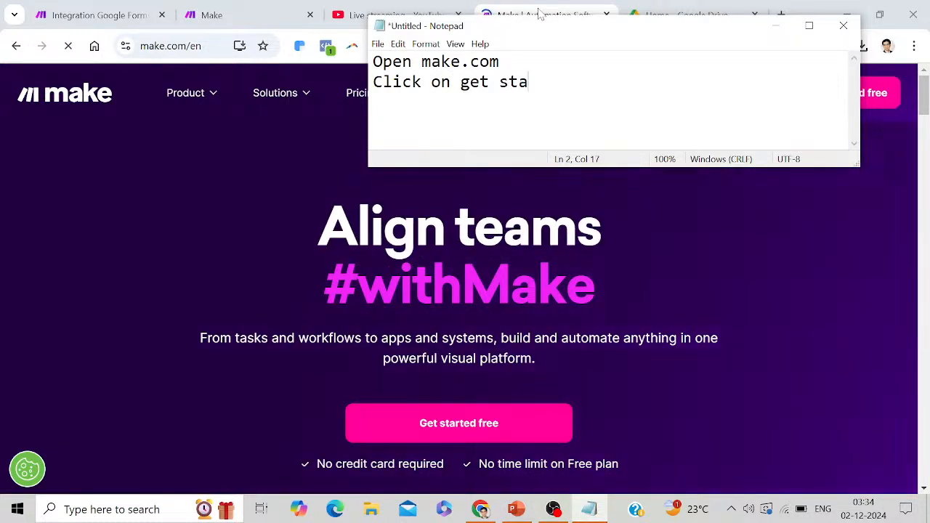
pyautogui.write('rted fior')
pyautogui.press('BackSpace')
pyautogui.press('BackSpace')
pyautogui.press('BackSpace')
pyautogui.press('BackSpace')
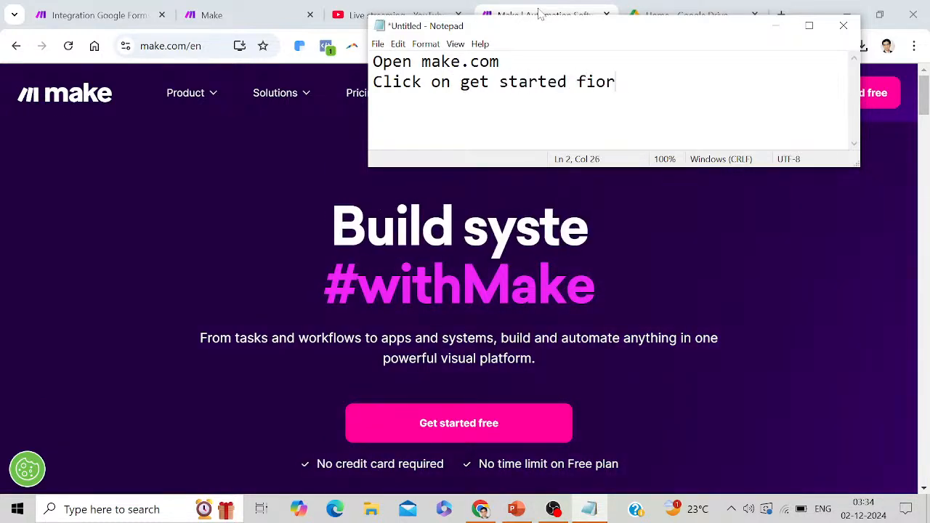
pyautogui.write('or ')
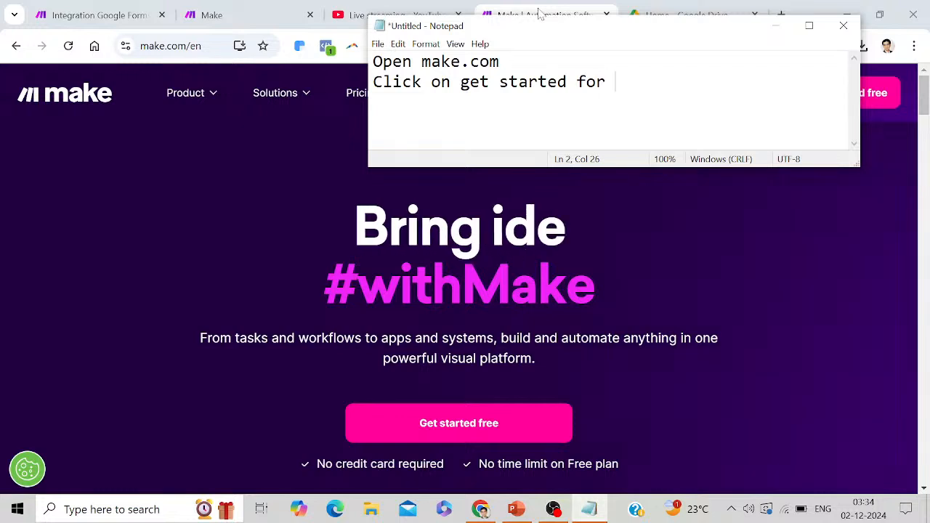
pyautogui.write('free')
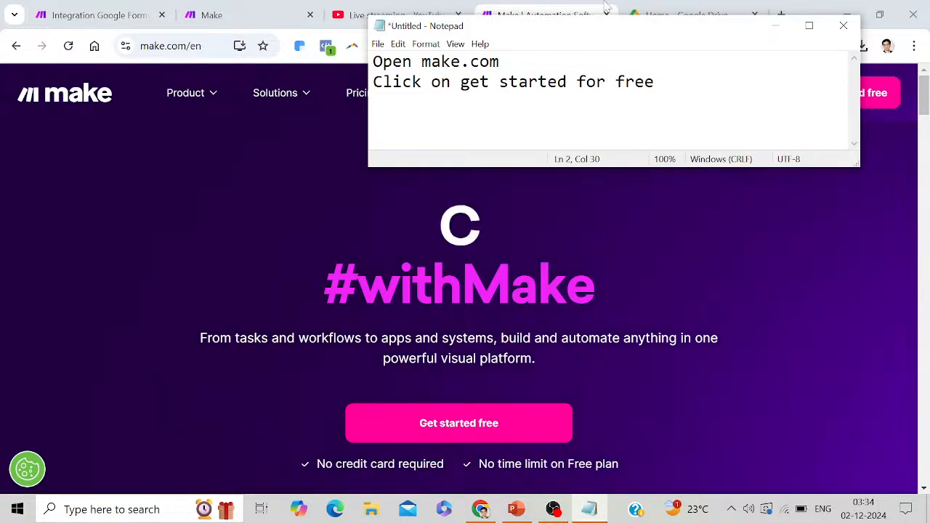
# Add the third note 'Click on log in', then go to the make.com login page
pyautogui.click(774, 26)
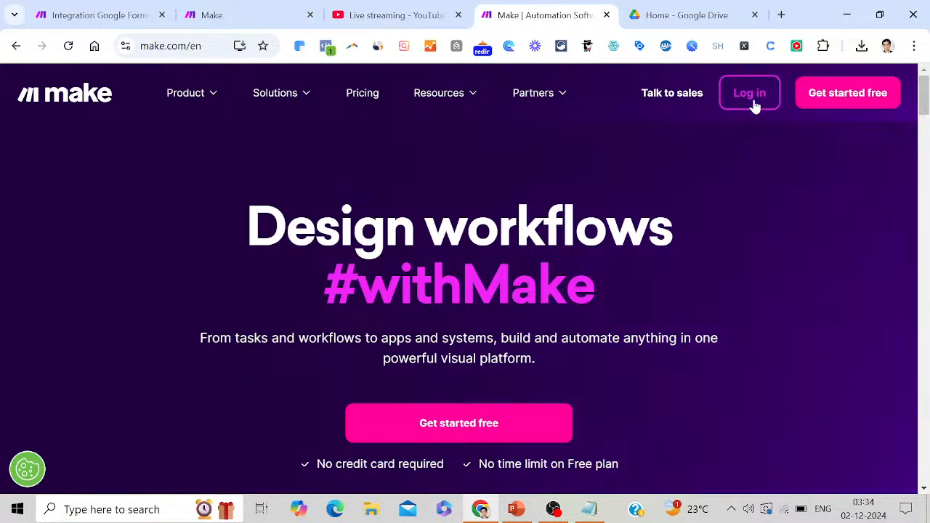
pyautogui.click(588, 509)
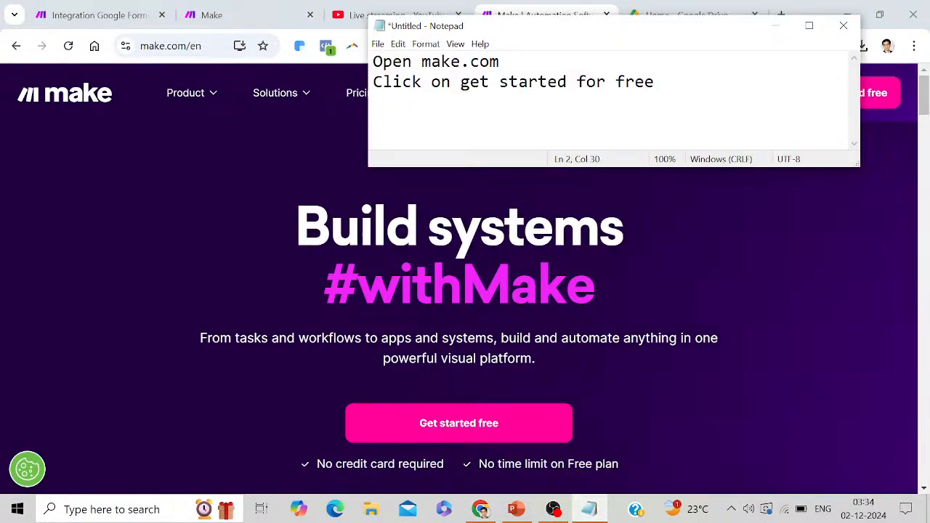
pyautogui.press('Return')
pyautogui.write('Cl')
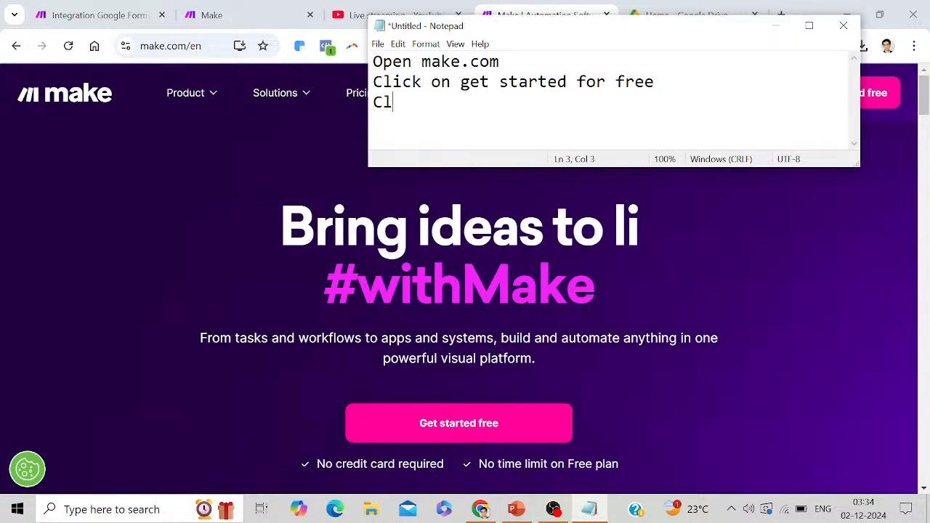
pyautogui.write('ick on logi')
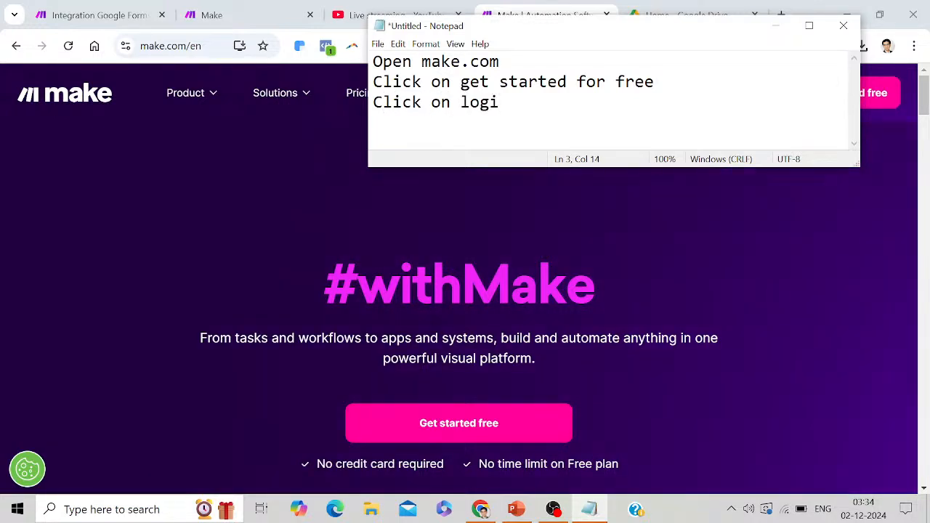
pyautogui.press('BackSpace')
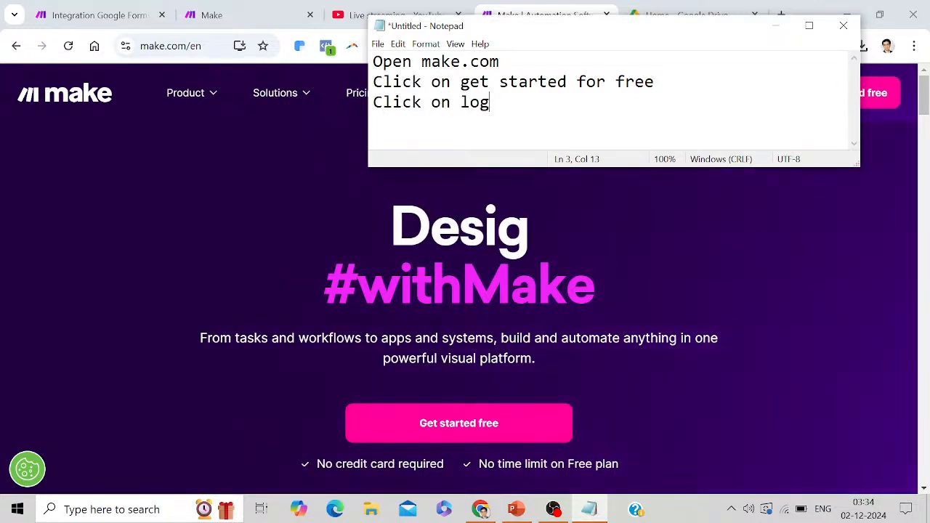
pyautogui.write('in')
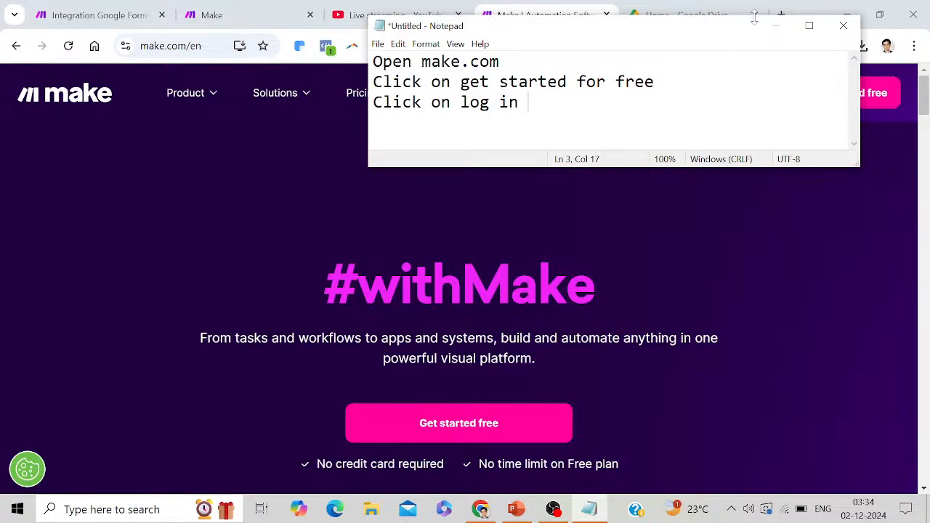
pyautogui.click(776, 29)
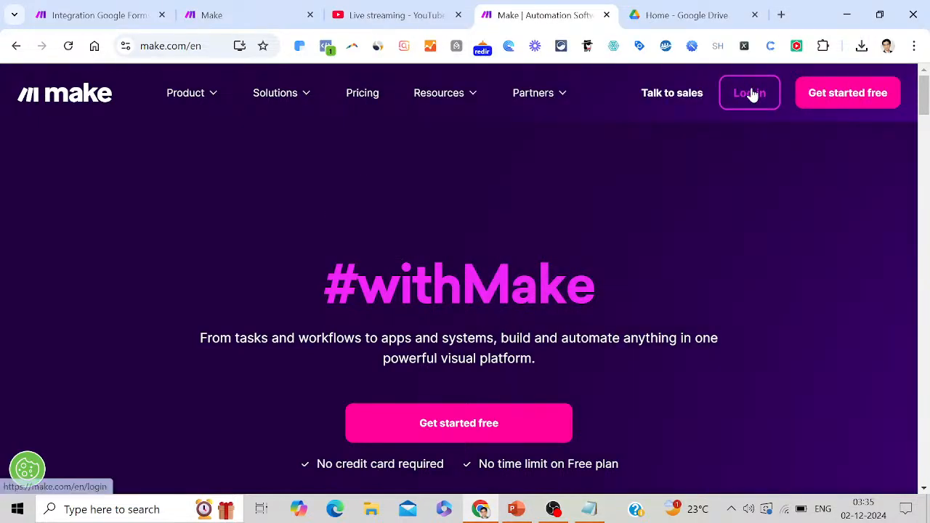
pyautogui.click(752, 93)
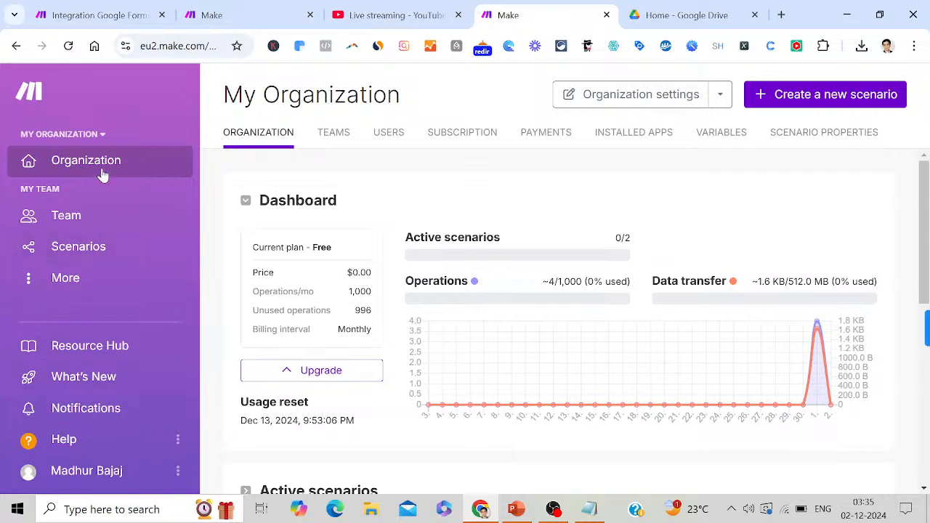
# Open the More flyout in Make's sidebar, listing Templates, Connections, Webhooks and Data stores
pyautogui.click(95, 288)
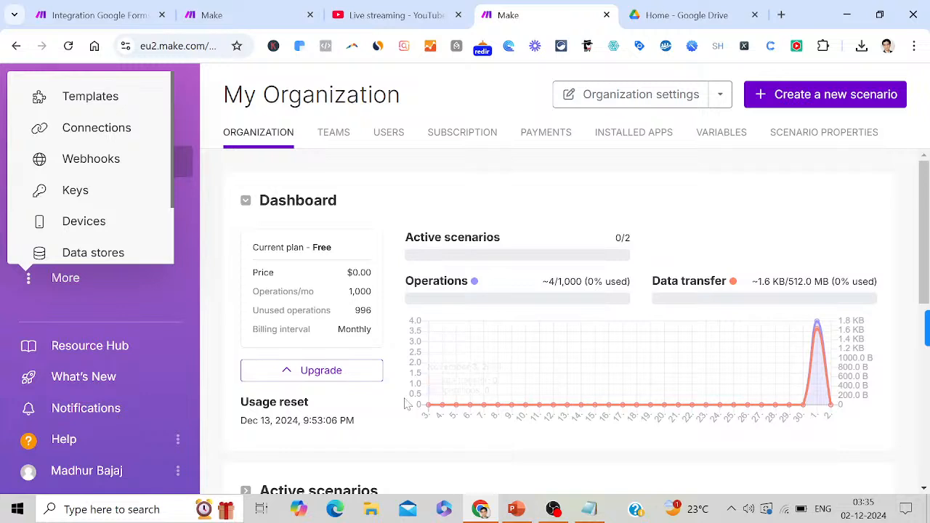
# Add the note 'Click on more option' to the Notepad steps
pyautogui.click(590, 510)
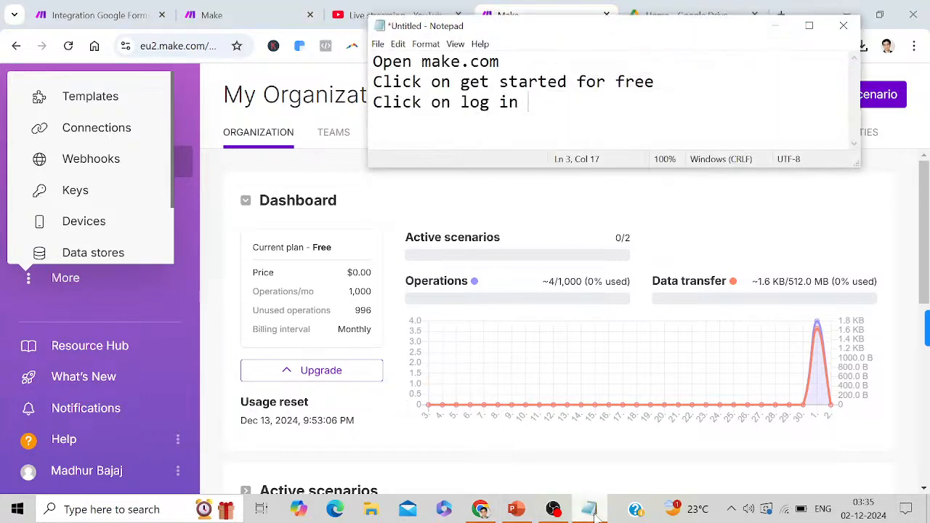
pyautogui.press('Return')
pyautogui.write('C')
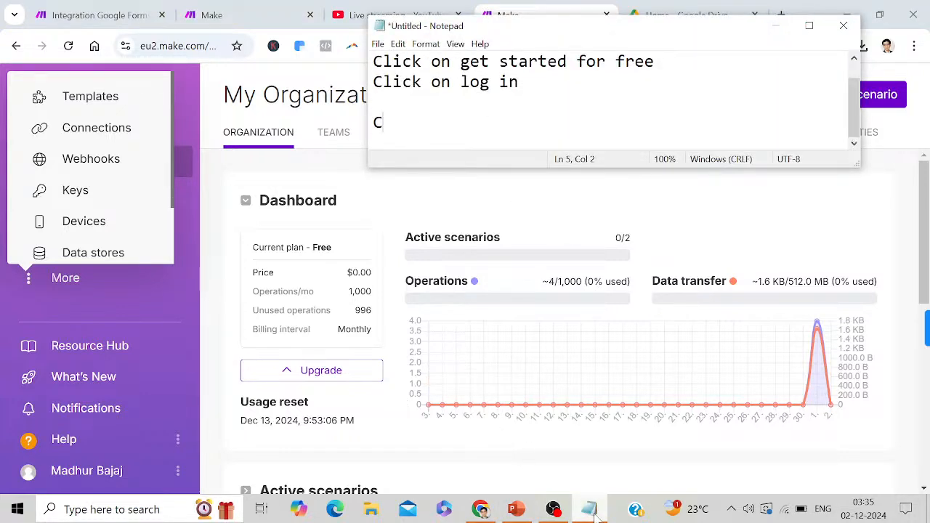
pyautogui.write('lick on ko')
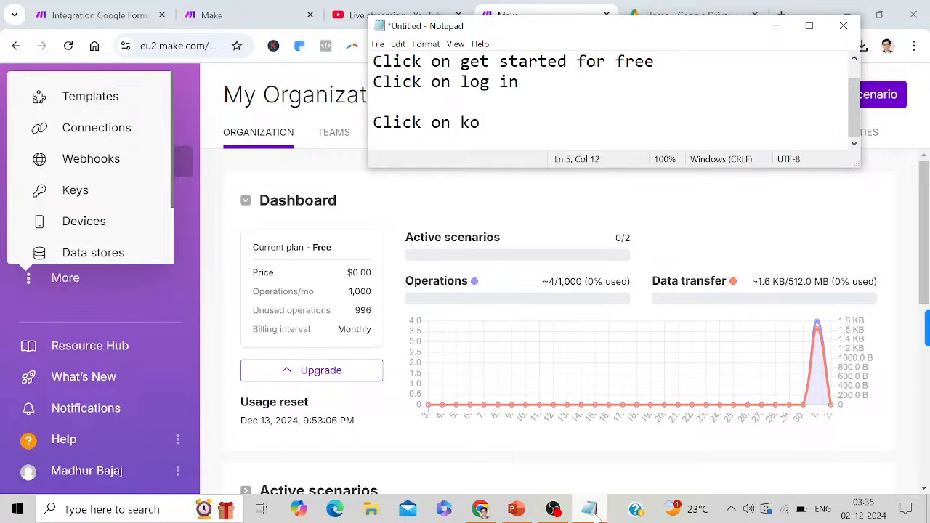
pyautogui.press('BackSpace')
pyautogui.press('BackSpace')
pyautogui.write('mopr')
pyautogui.press('BackSpace')
pyautogui.press('BackSpace')
pyautogui.write('re option')
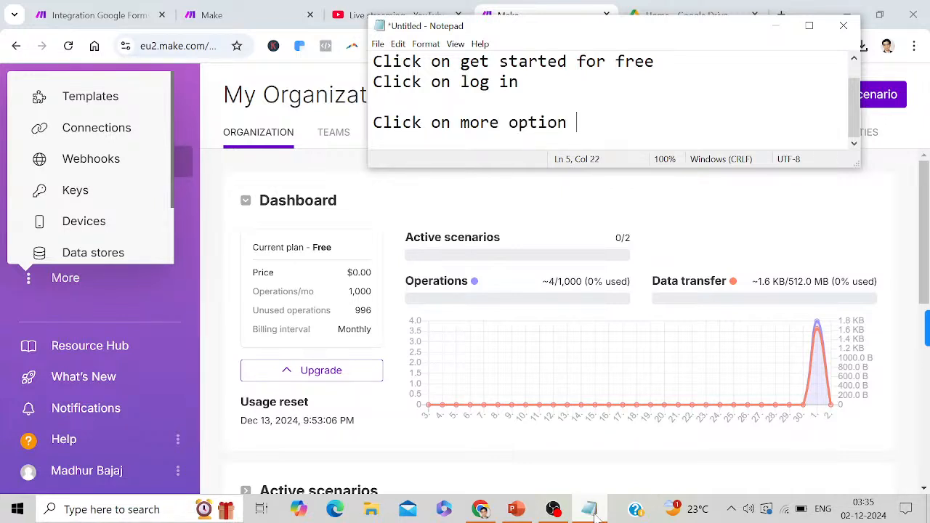
# Add the note 'Then you have to click on templates' and open Templates
pyautogui.press('Return')
pyautogui.press('Return')
pyautogui.write('T')
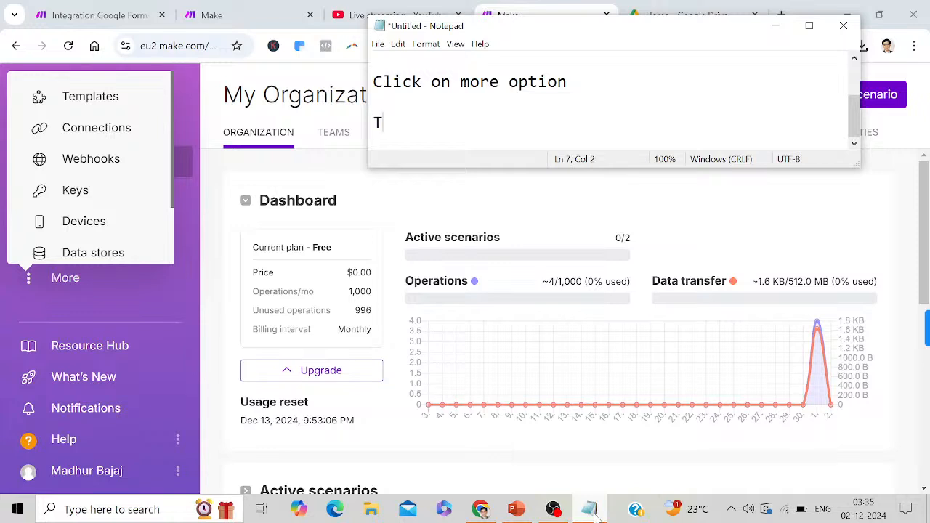
pyautogui.write('hen you ')
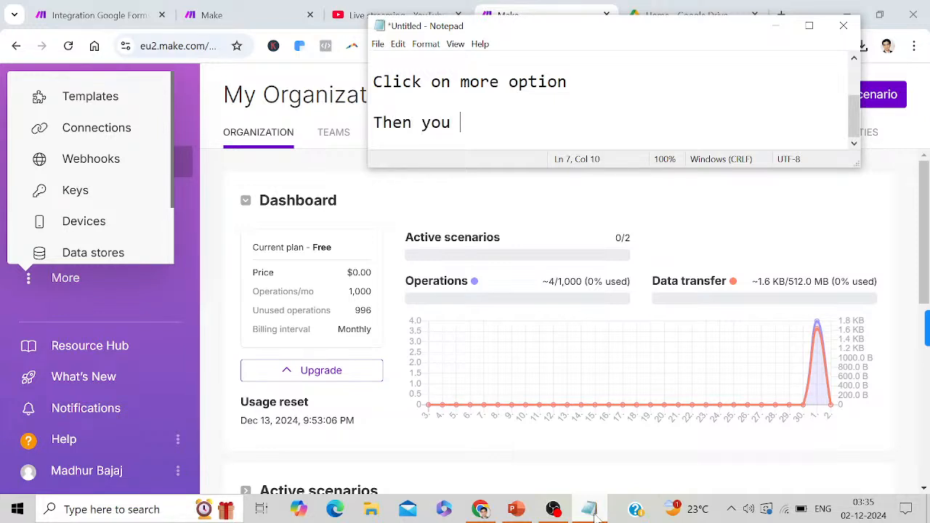
pyautogui.write('have to click o')
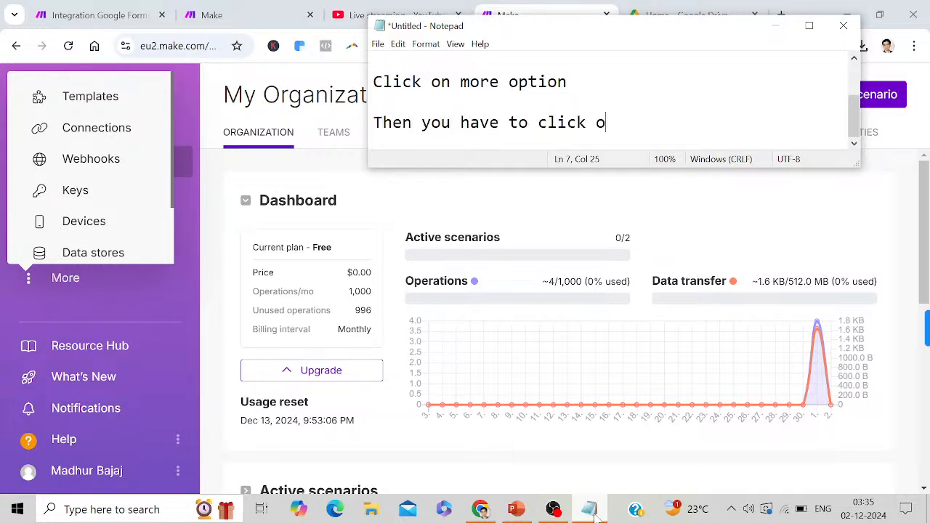
pyautogui.write('n templates')
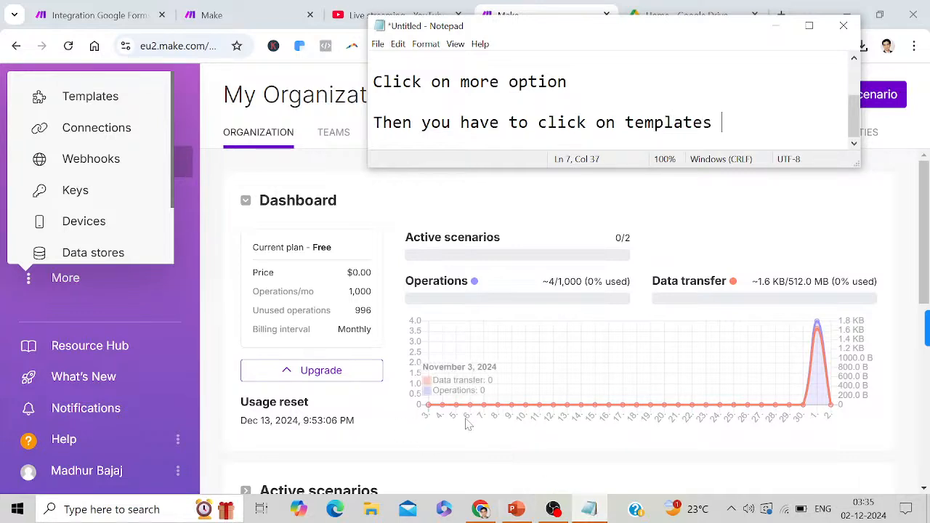
pyautogui.click(97, 96)
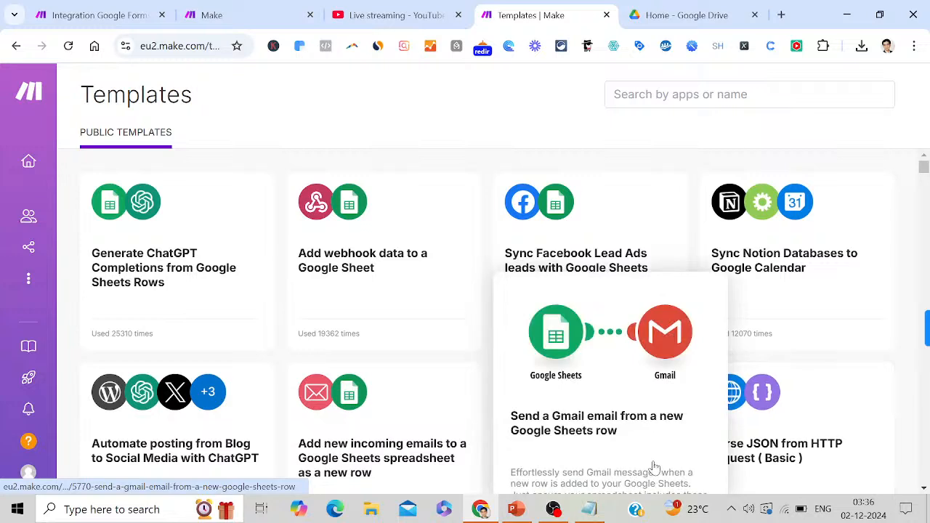
# Scroll down the Public Templates gallery and close the template satisfaction survey
pyautogui.moveTo(507, 509)
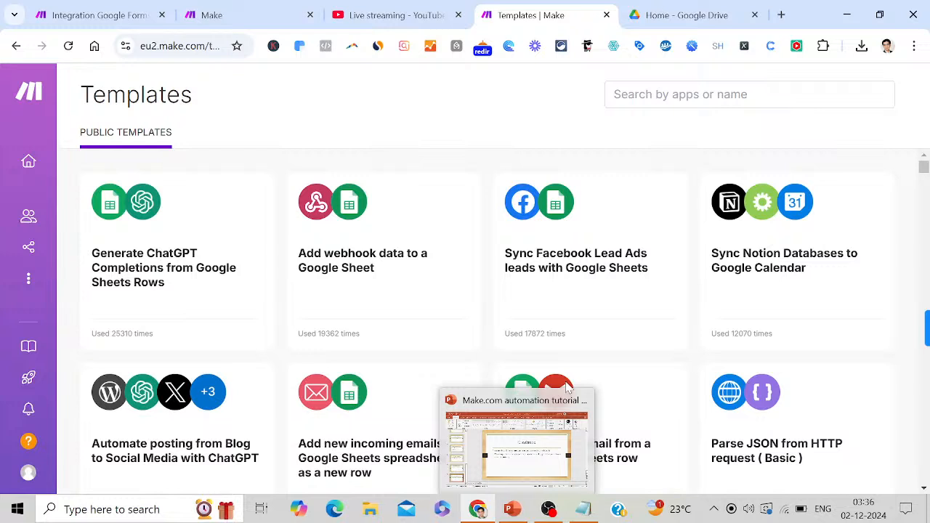
pyautogui.moveTo(921, 330)
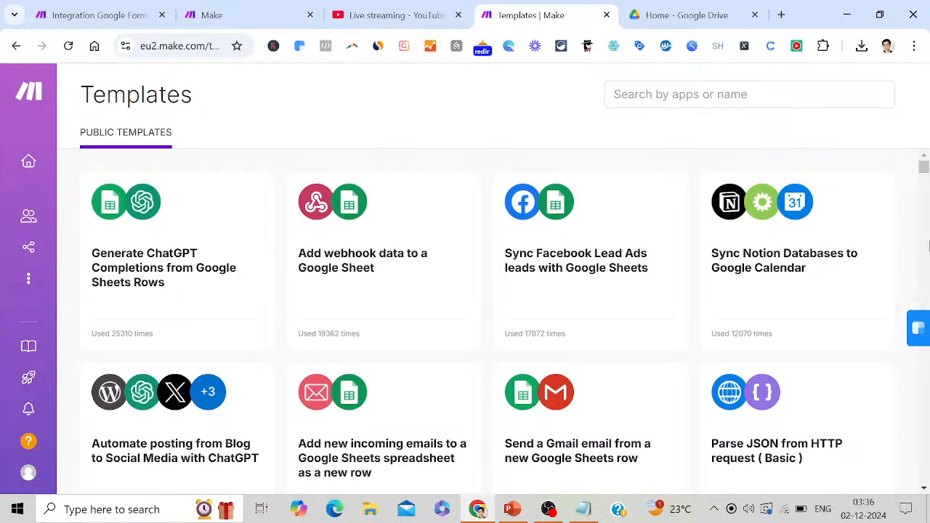
pyautogui.click(922, 179)
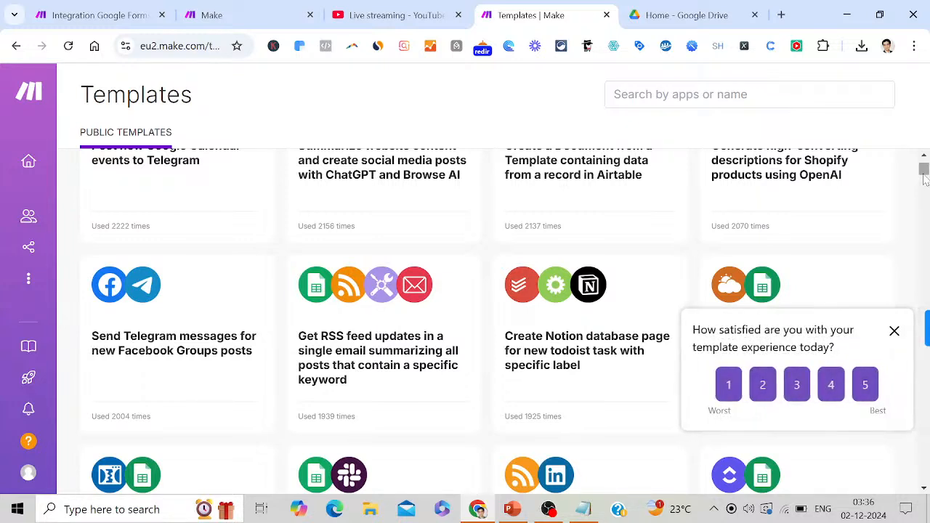
pyautogui.moveTo(645, 369)
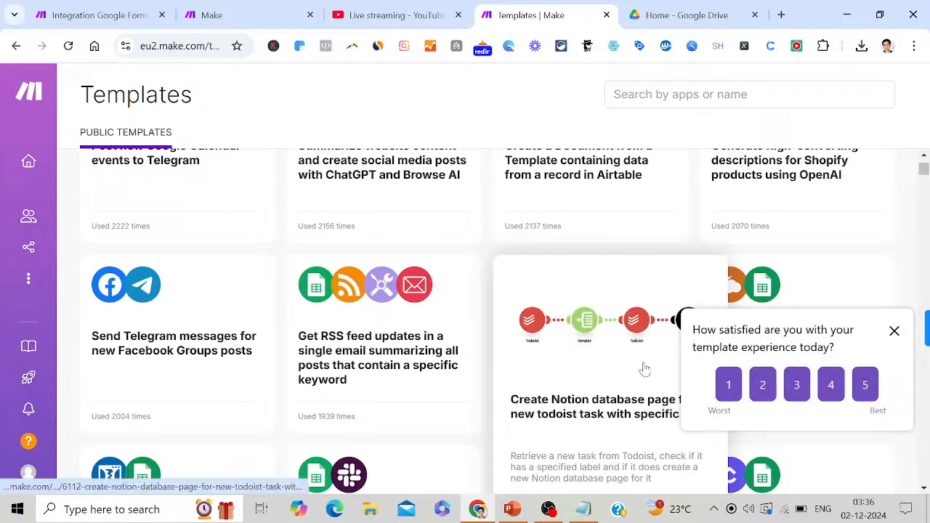
pyautogui.click(895, 331)
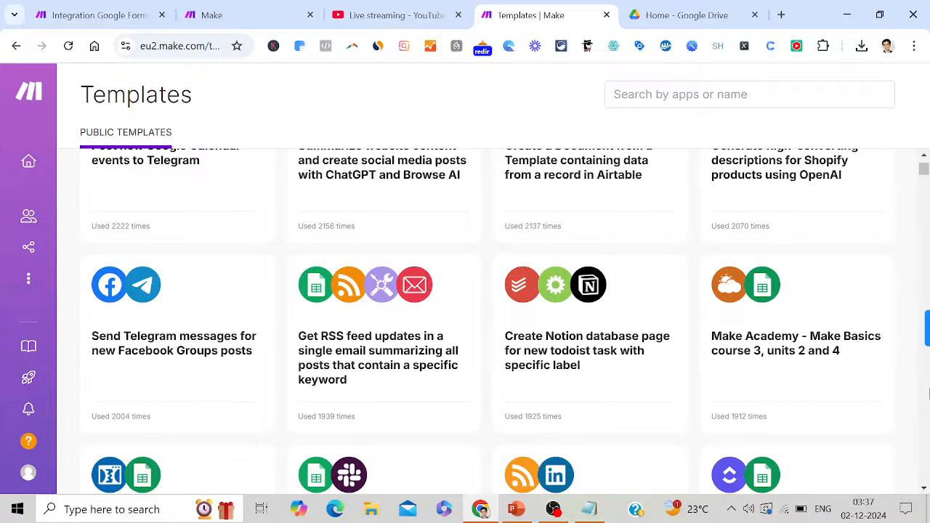
pyautogui.moveTo(24, 276)
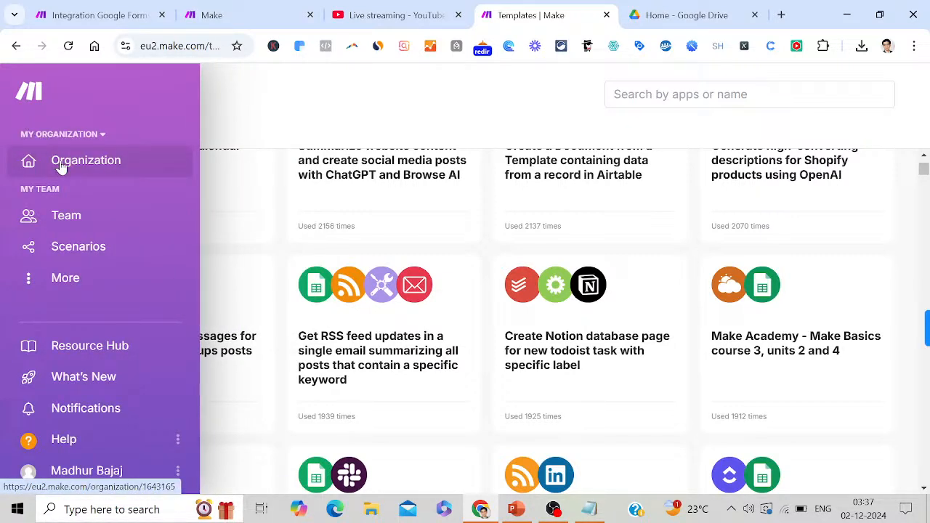
# Go back to the My Organization dashboard from the sidebar
pyautogui.click(61, 166)
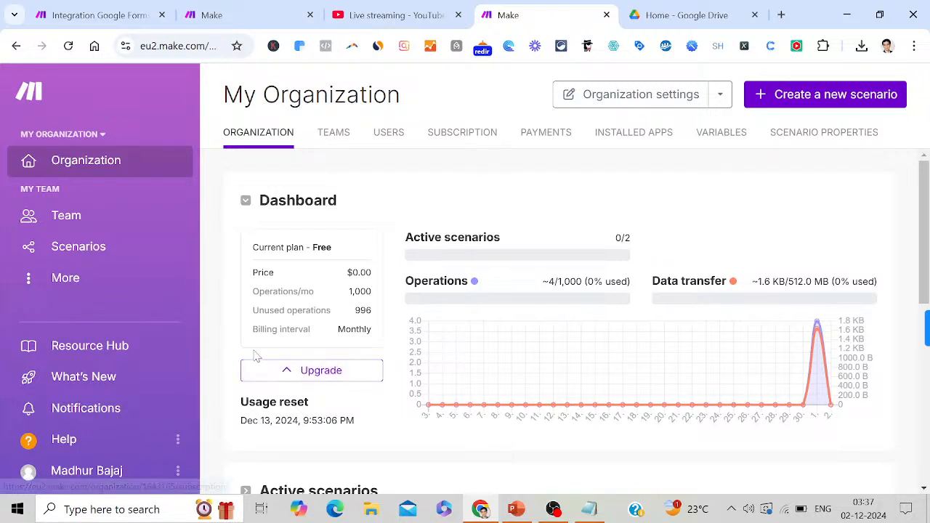
pyautogui.moveTo(435, 280)
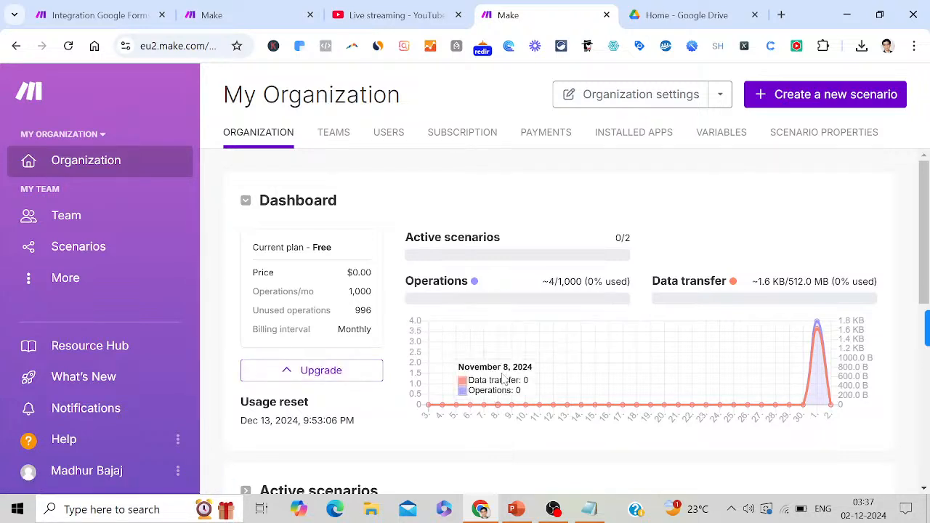
# Add the note 'Click on + create a new scenario' and hide Notepad
pyautogui.click(592, 512)
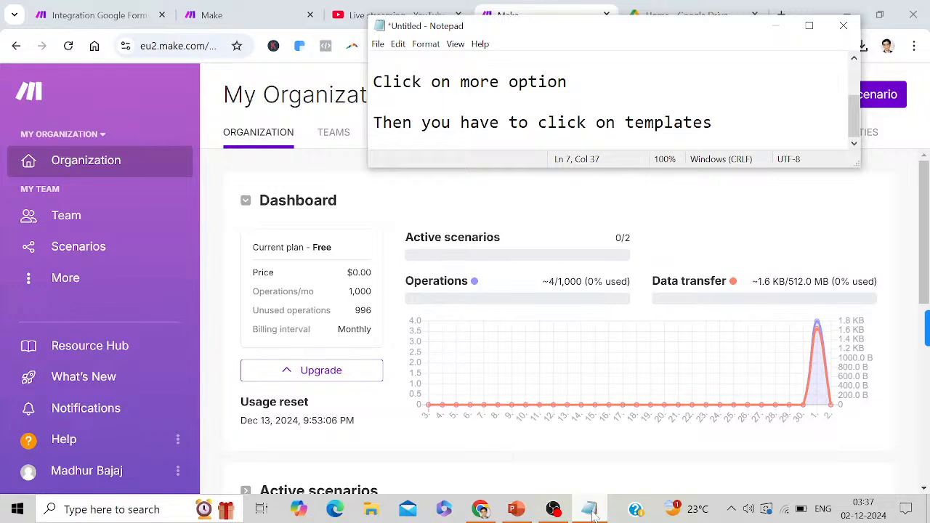
pyautogui.press('Return')
pyautogui.press('Return')
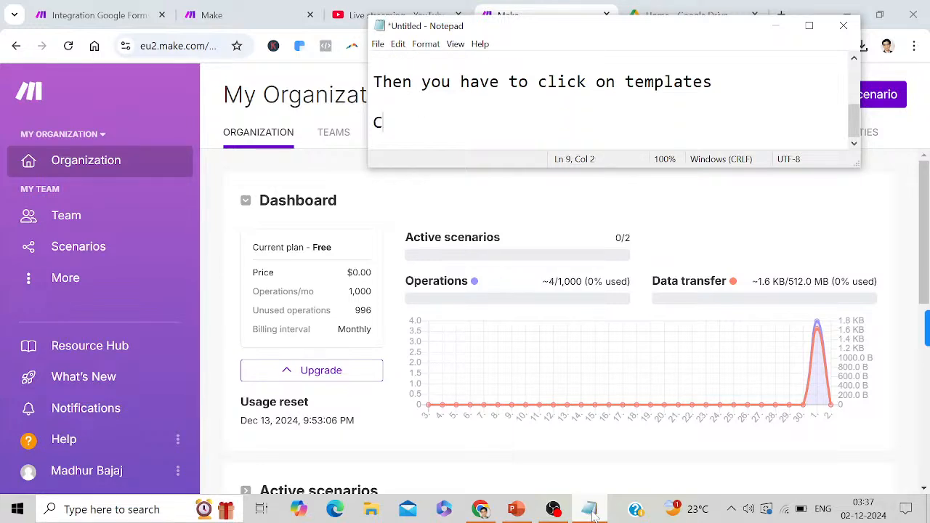
pyautogui.write('k on + create ')
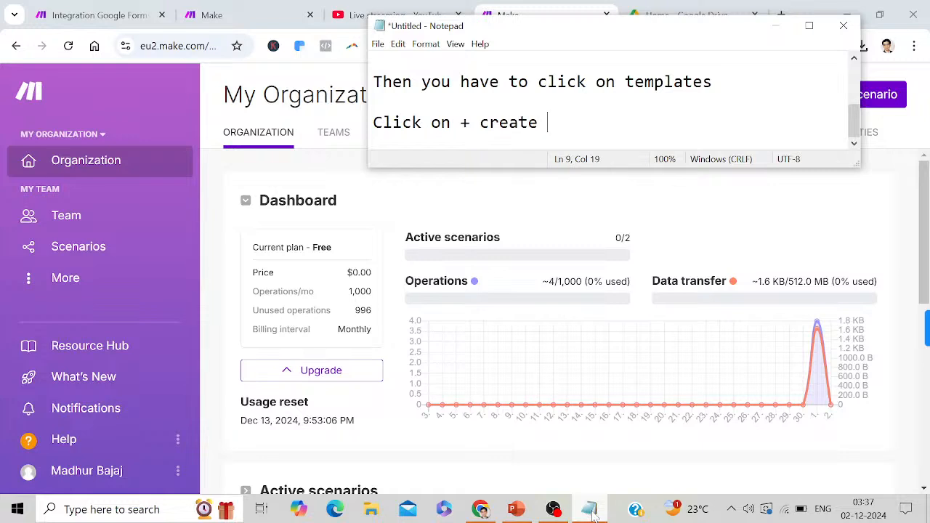
pyautogui.write('a new scenario')
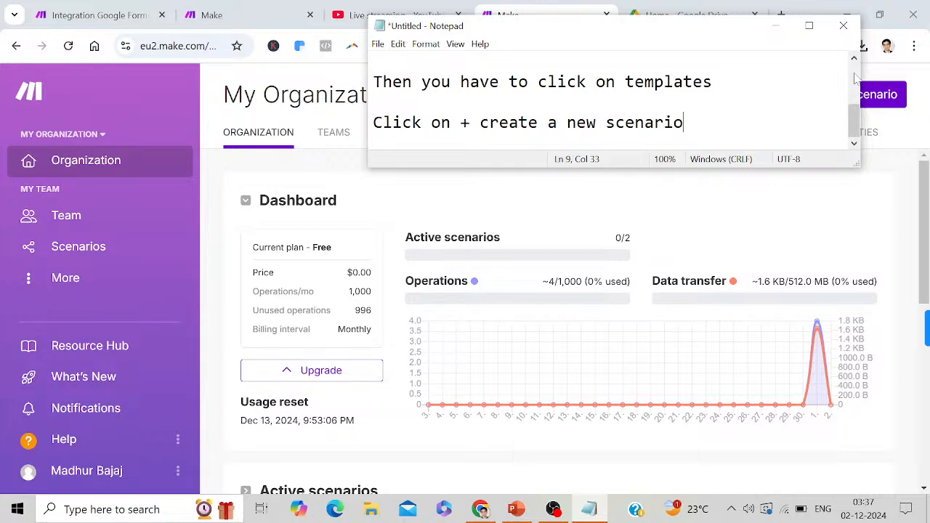
pyautogui.click(778, 31)
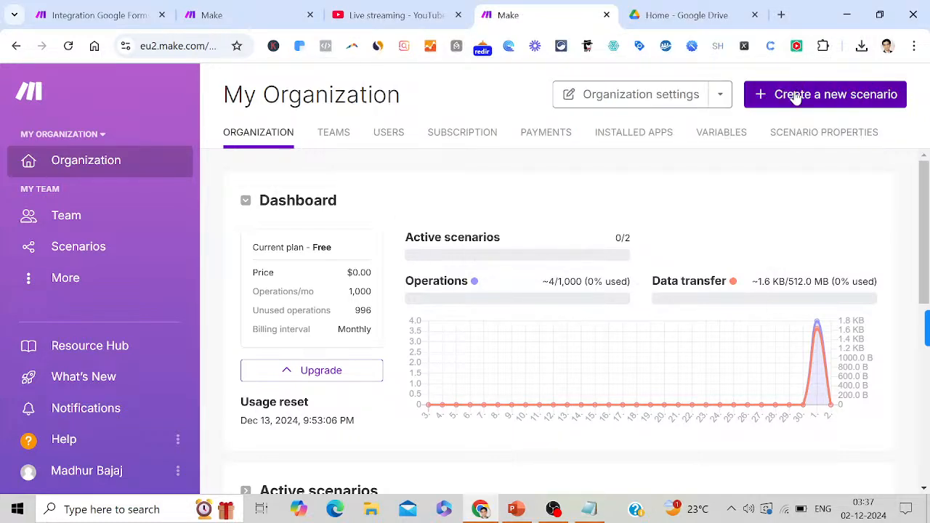
# Create a new scenario to reach the All Apps list, then restore the Notepad notes
pyautogui.click(795, 98)
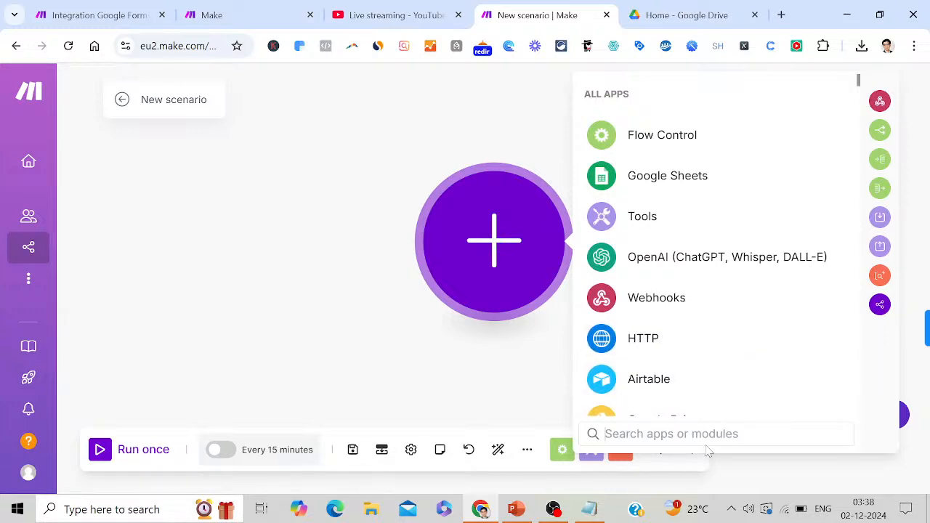
pyautogui.click(592, 510)
# Add notes 'Click on search apps or modules' and 'Here we will search for google forms'
pyautogui.press('Return')
pyautogui.press('Return')
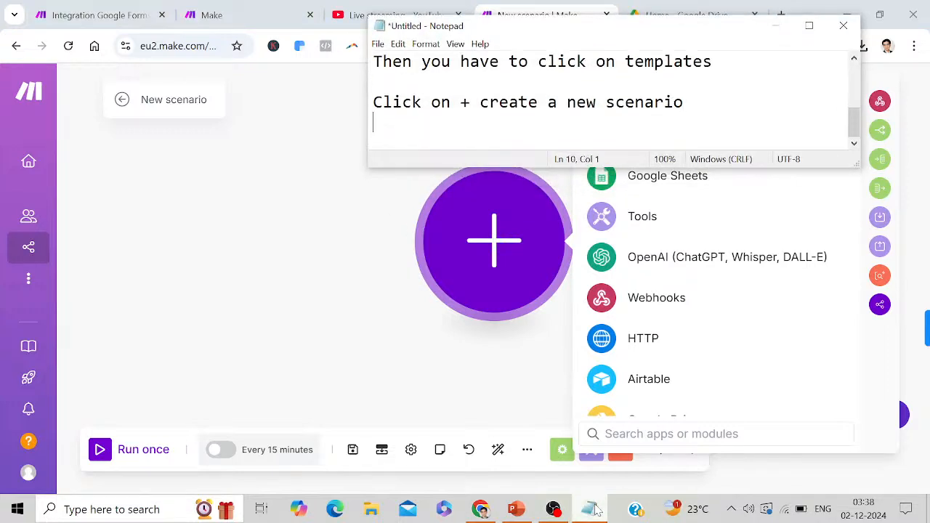
pyautogui.write('Click')
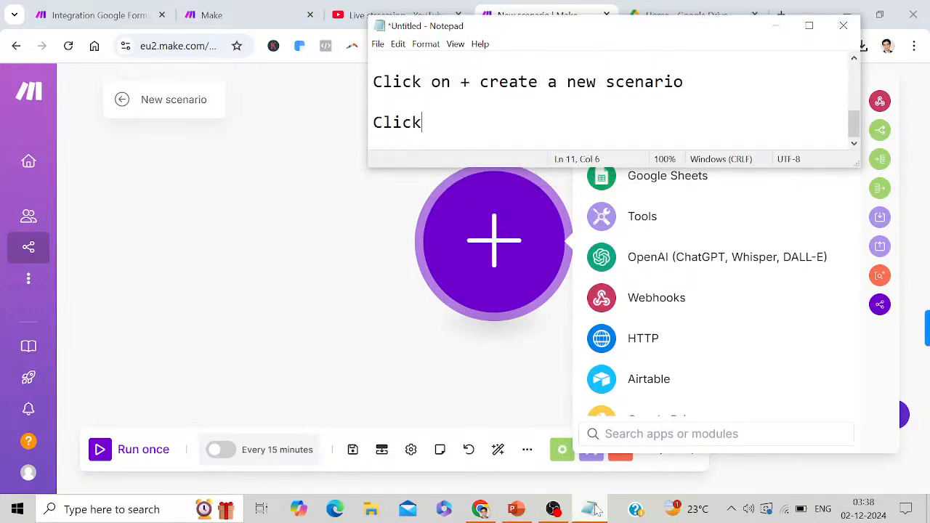
pyautogui.write(' on search apps')
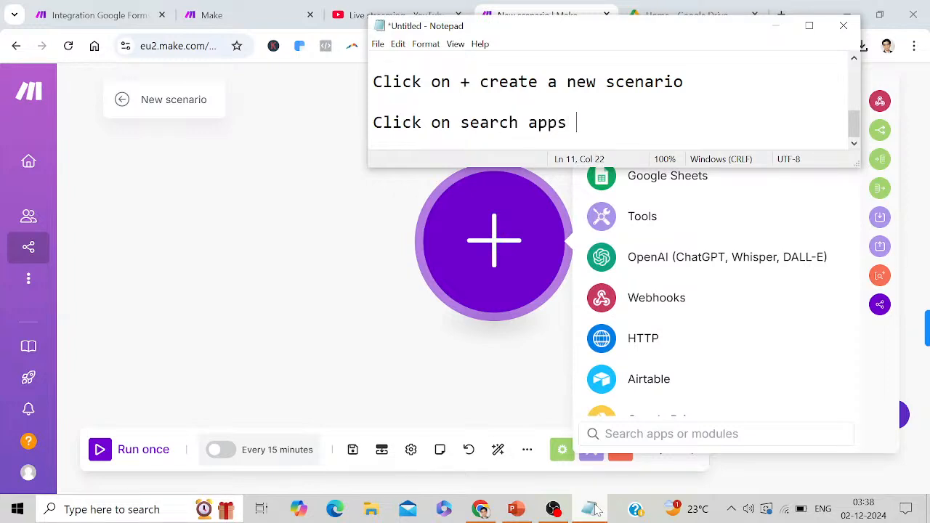
pyautogui.write(' or modules')
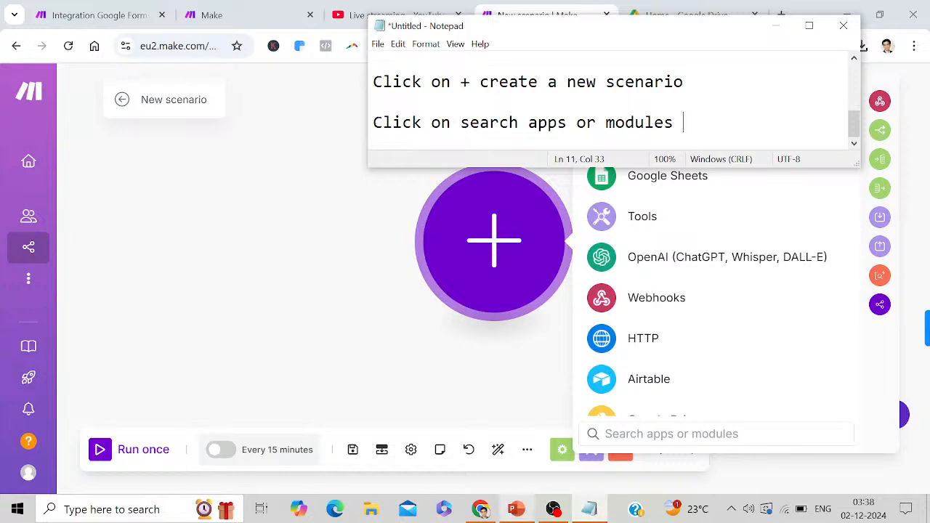
pyautogui.press('Return')
pyautogui.press('Return')
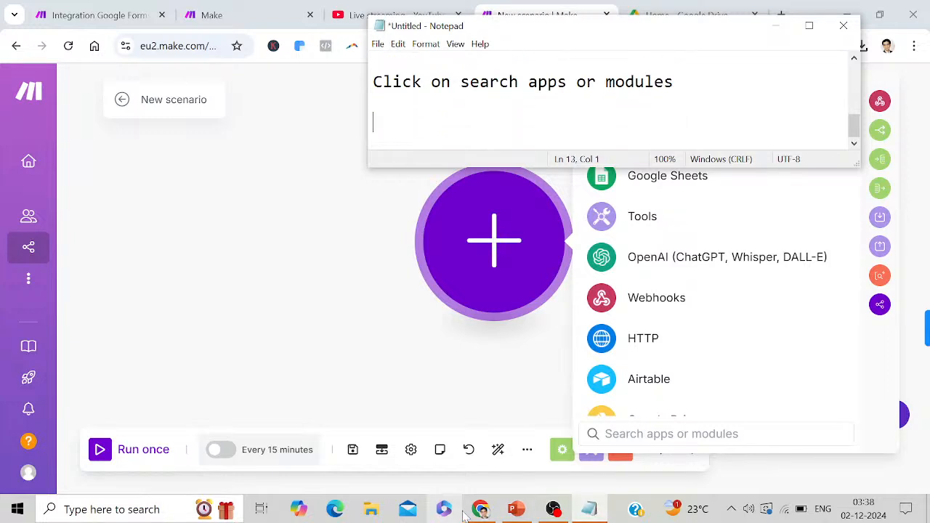
pyautogui.write('Here ')
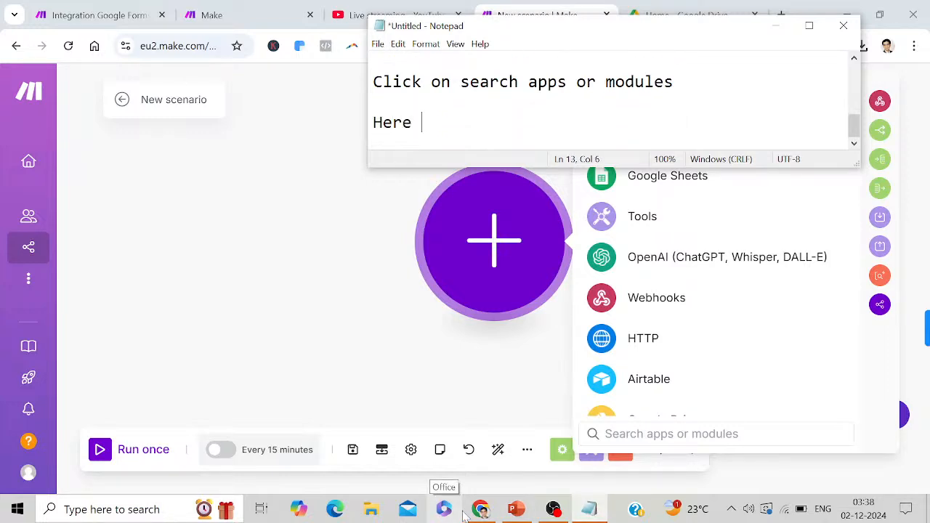
pyautogui.write('we will sea')
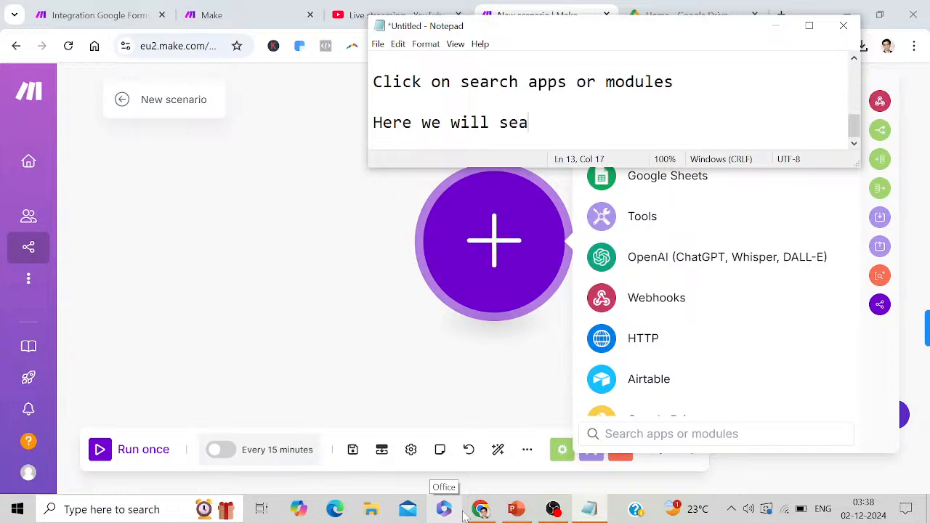
pyautogui.write('rch for go')
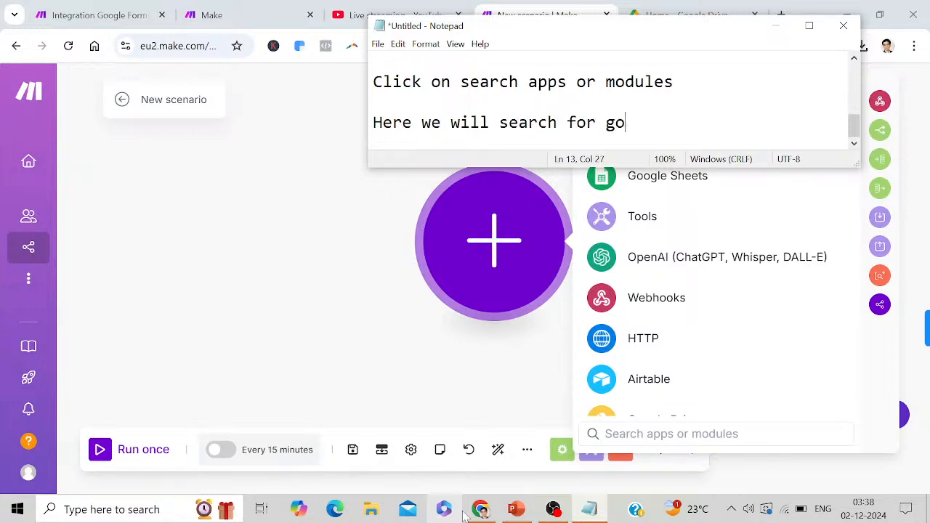
pyautogui.write('ogle forms')
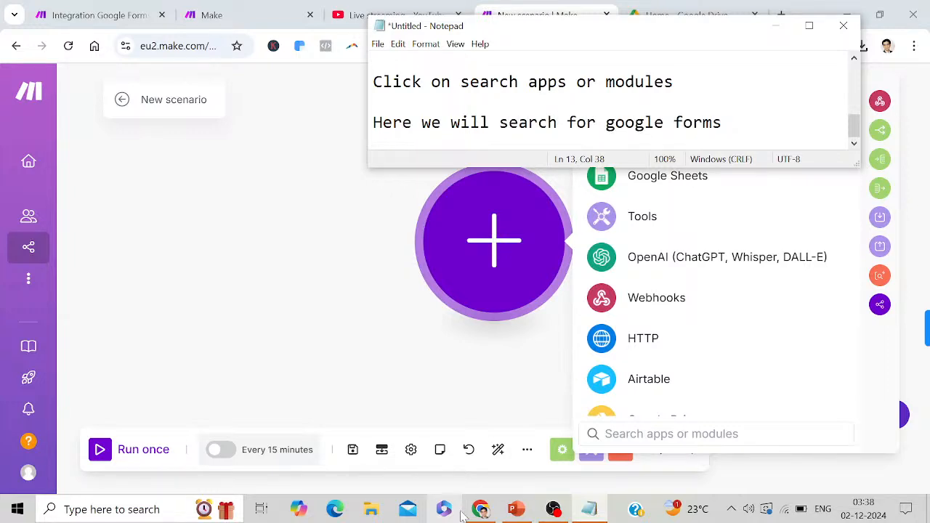
pyautogui.click(612, 434)
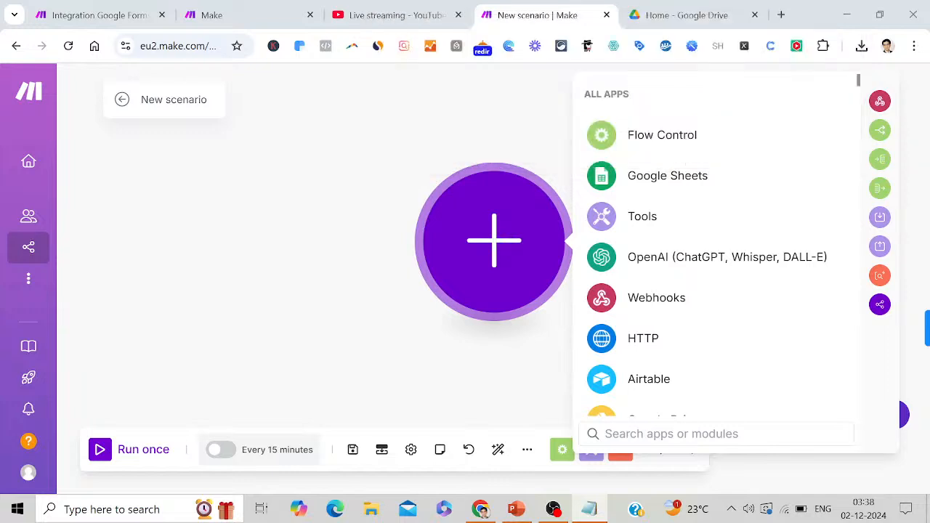
# Search the apps for 'google forms' and add the Search Forms action module
pyautogui.write('google forms')
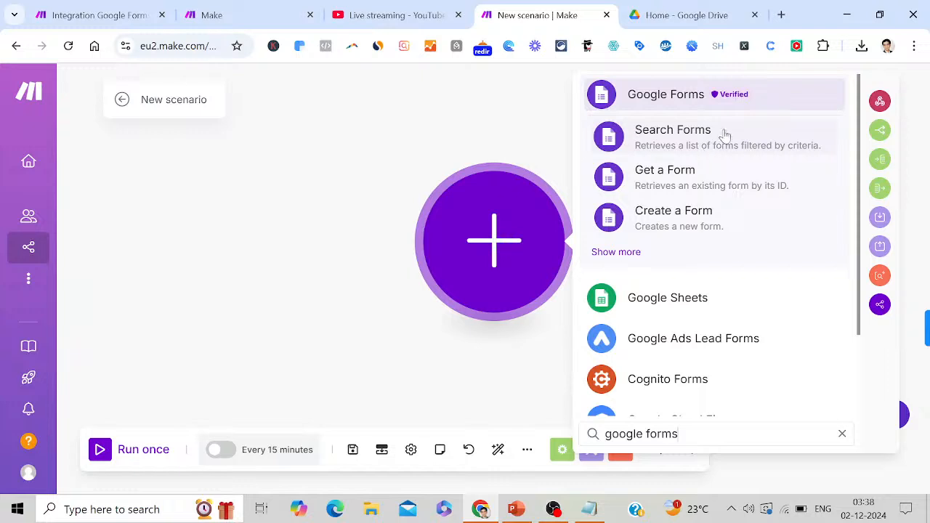
pyautogui.click(689, 143)
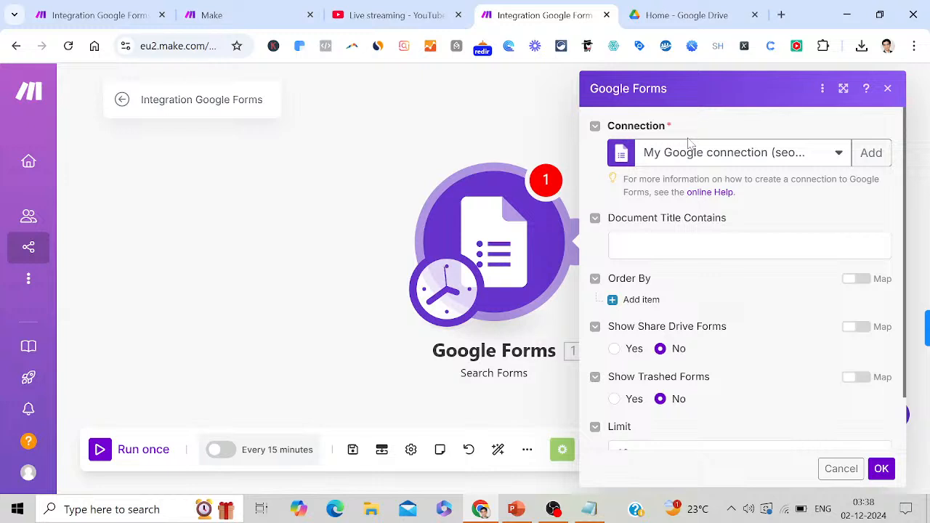
# Add 'Click on search forms' to the Notepad notes and minimize Notepad
pyautogui.click(591, 511)
pyautogui.press('Return')
pyautogui.press('Return')
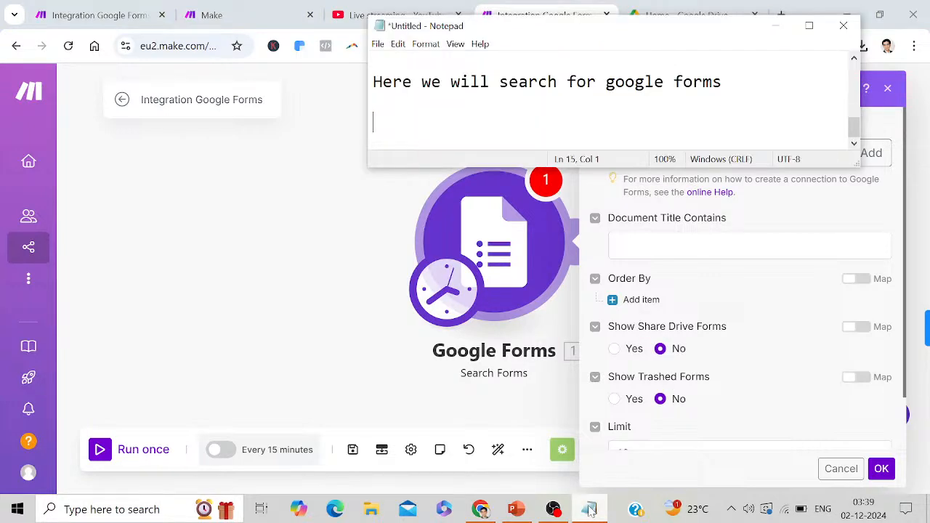
pyautogui.write('Click o')
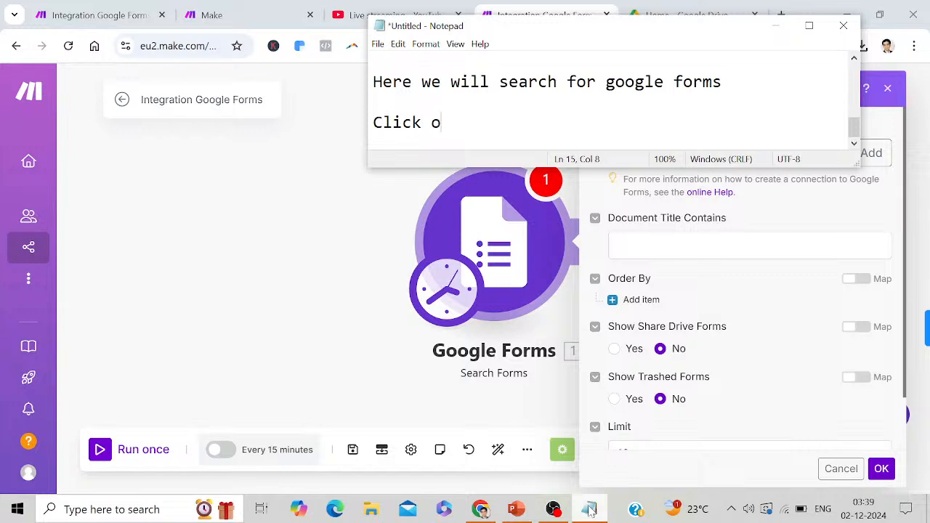
pyautogui.write('n search forms')
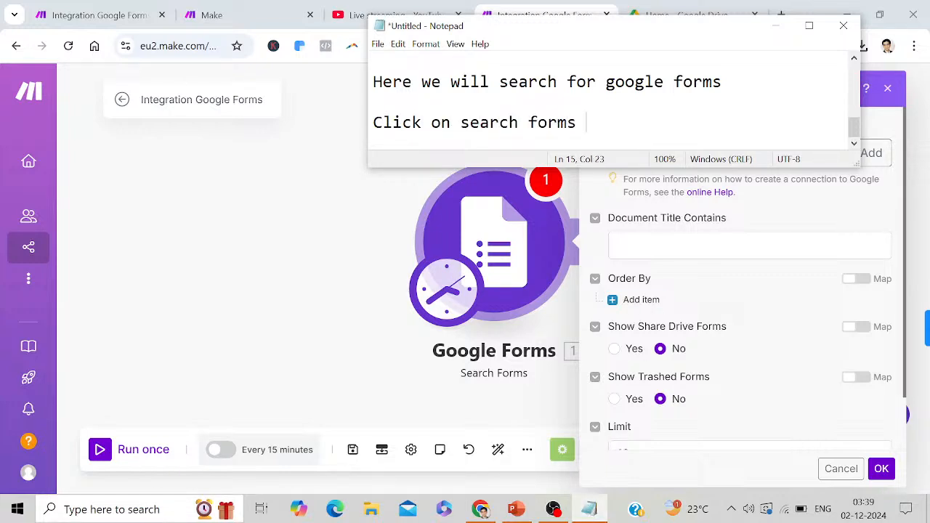
pyautogui.click(774, 26)
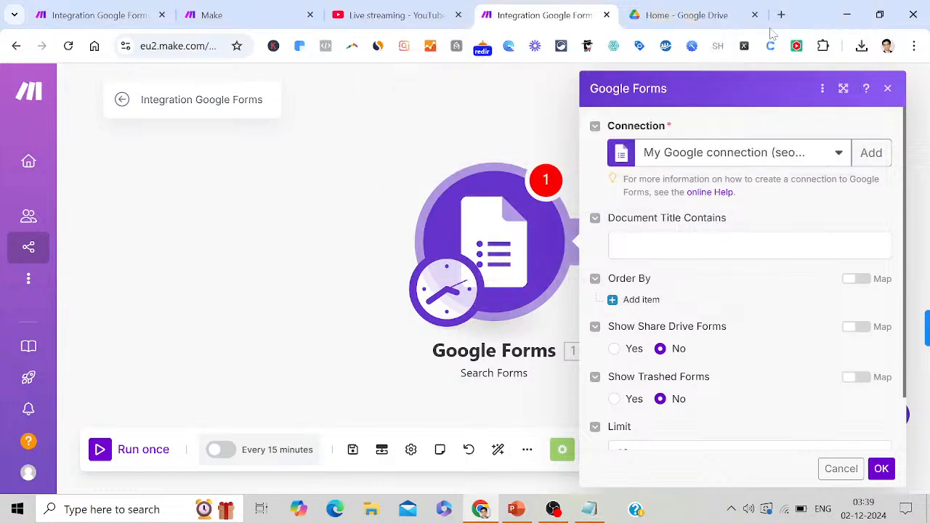
# From Google Drive, open the '4 BHK Luxury Villa For Sale In Lonavala' form, then start a blank tab
pyautogui.click(677, 10)
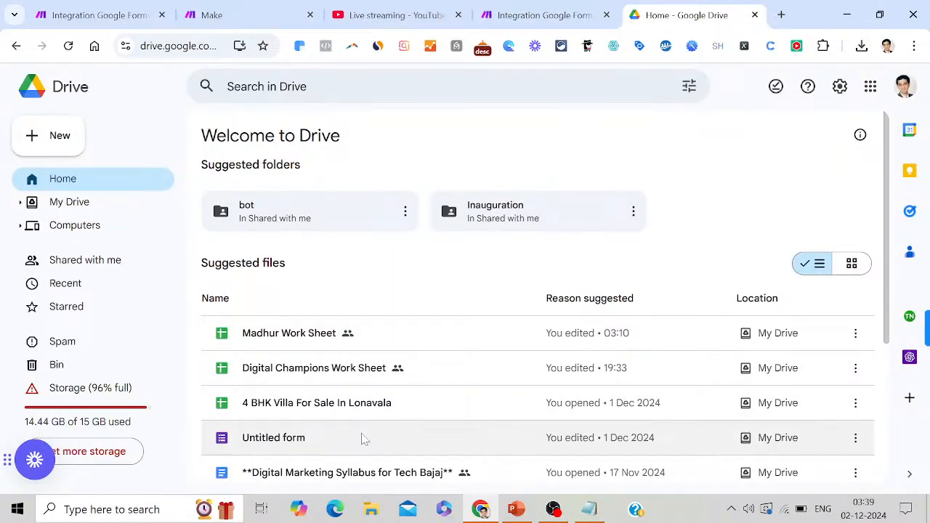
pyautogui.doubleClick(362, 436)
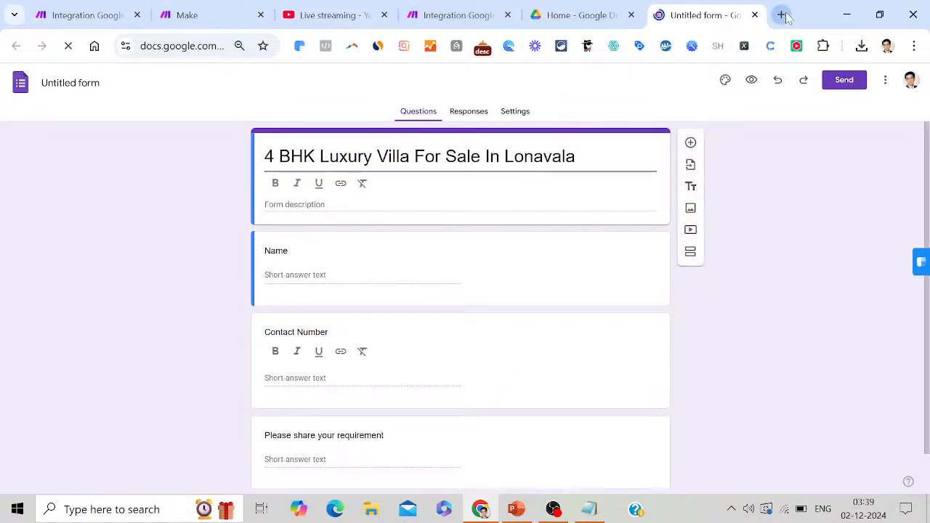
pyautogui.click(782, 14)
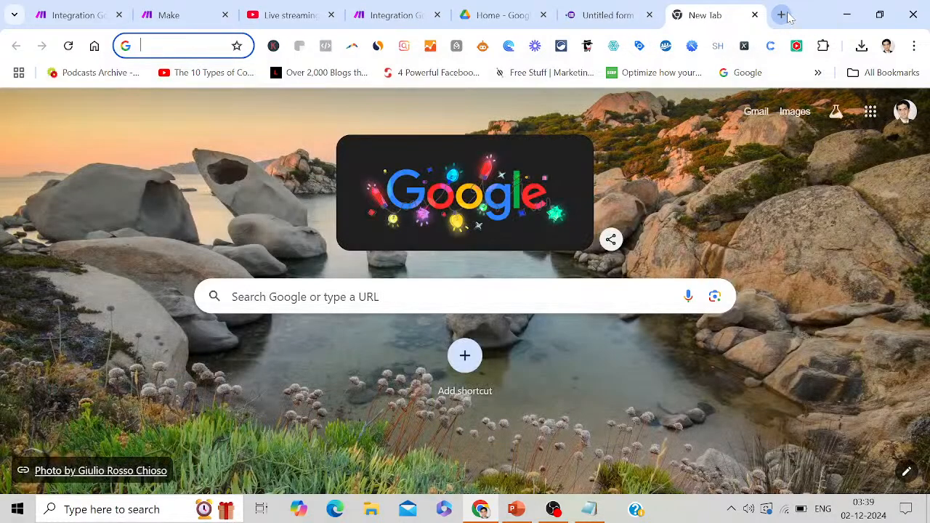
# Go to gmail.com and show the Trash folder containing the Lonavala villa email
pyautogui.write('gm')
pyautogui.press('Return')
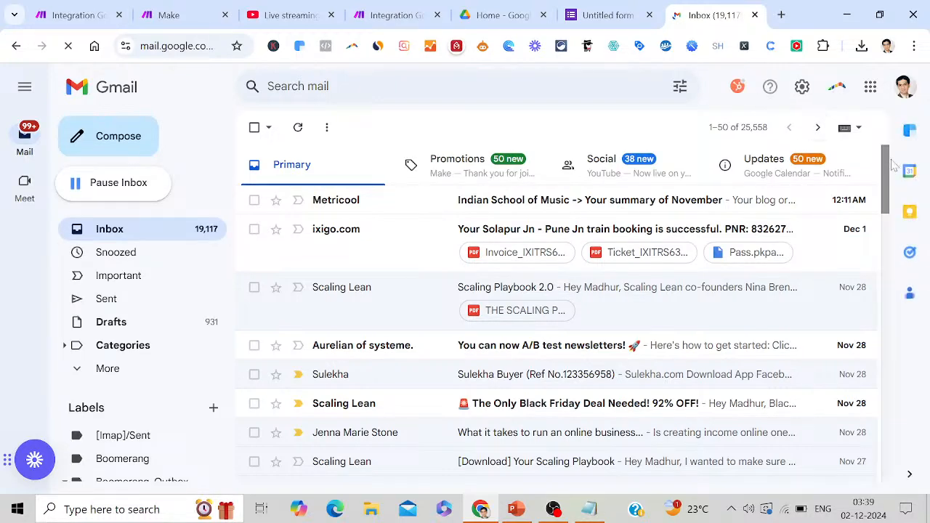
pyautogui.moveTo(889, 174); pyautogui.dragTo(907, 223)
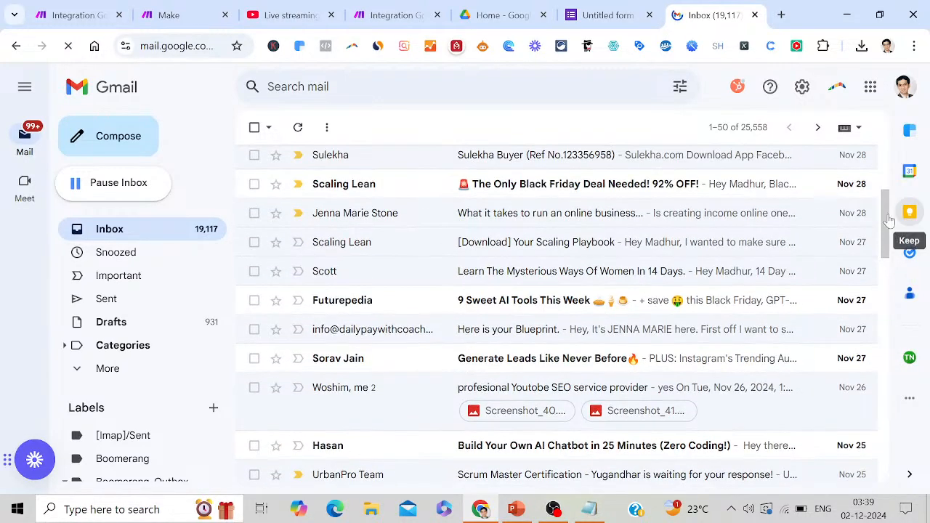
pyautogui.click(114, 371)
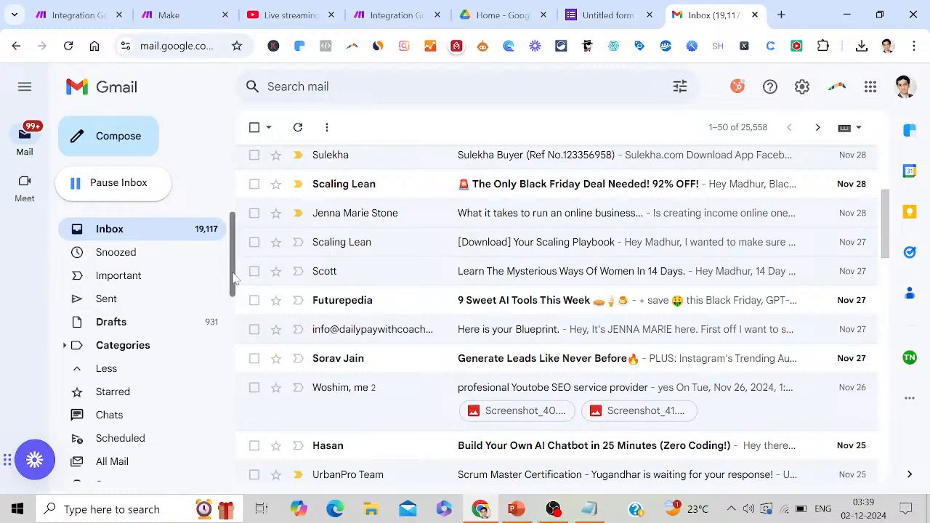
pyautogui.scroll(-2, 232, 300)
pyautogui.scroll(-5, 232, 299)
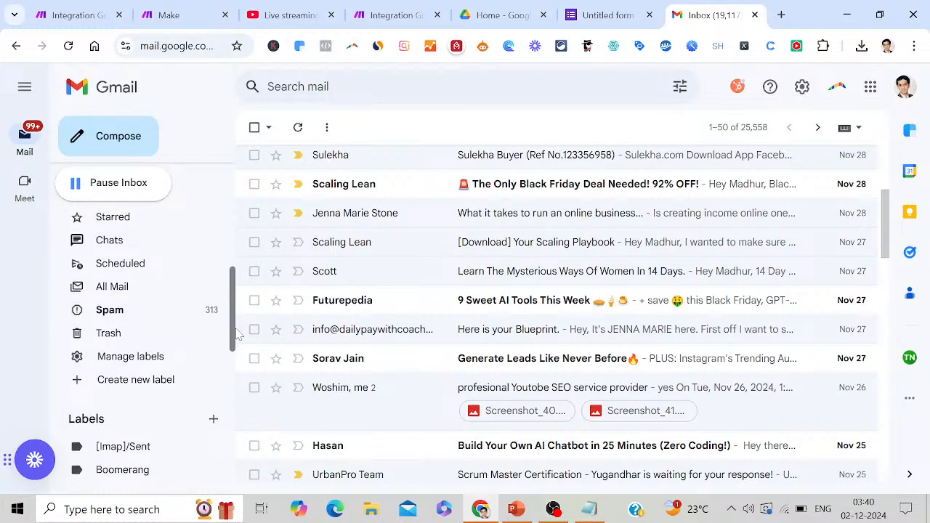
pyautogui.click(129, 337)
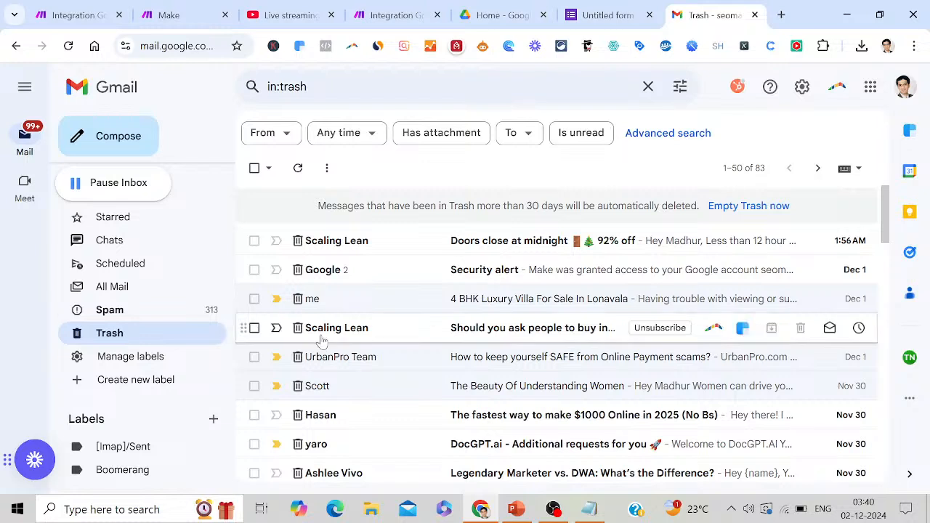
# In the villa email form, enter a name, a contact number and a Lonavala requirement with 10 CR budget, then submit
pyautogui.click(490, 302)
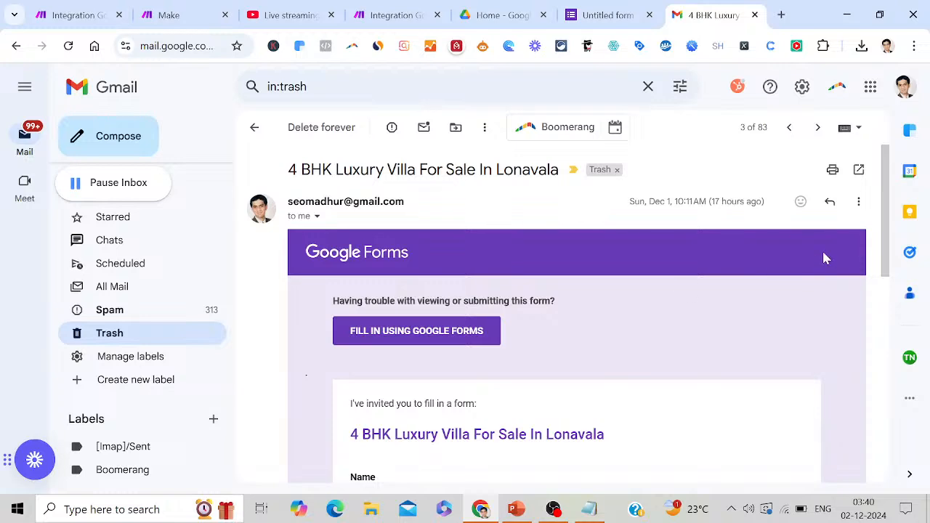
pyautogui.moveTo(885, 261); pyautogui.dragTo(912, 360)
pyautogui.click(436, 249)
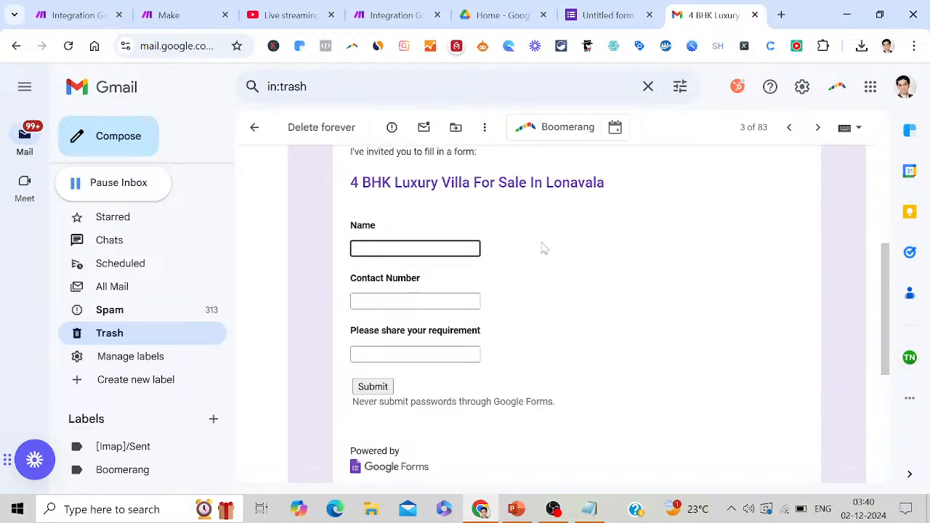
pyautogui.press('Tab')
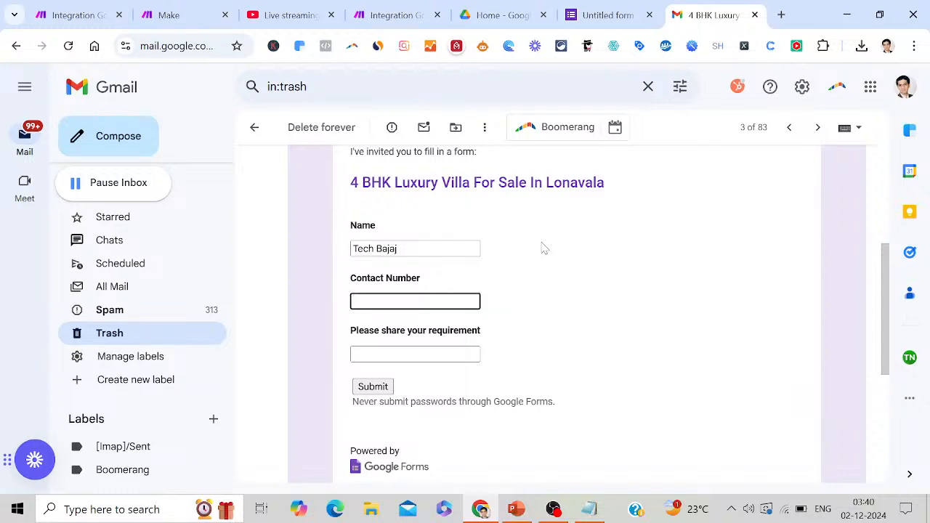
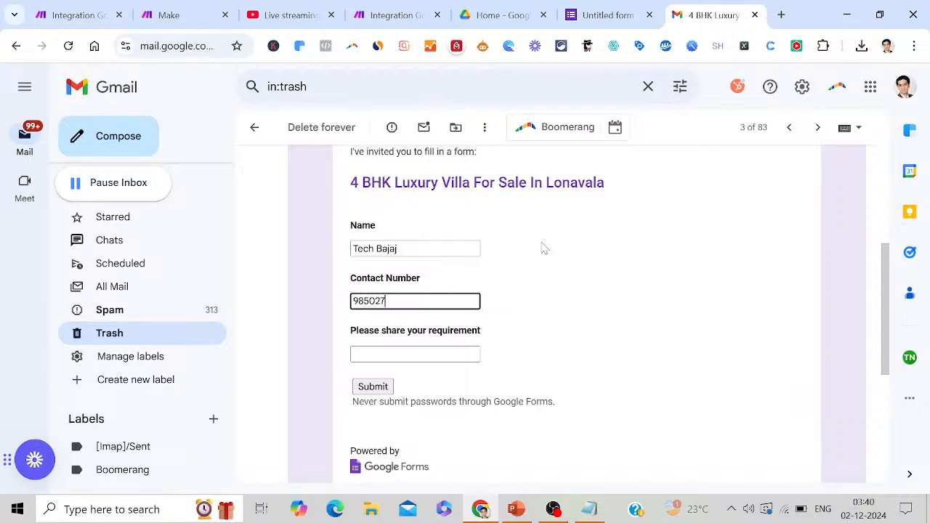
pyautogui.press('Tab')
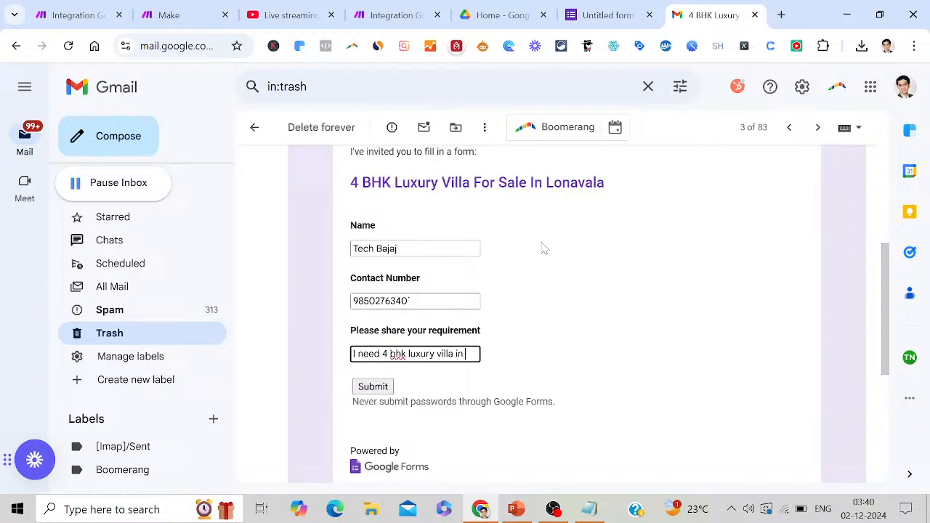
pyautogui.write('navala')
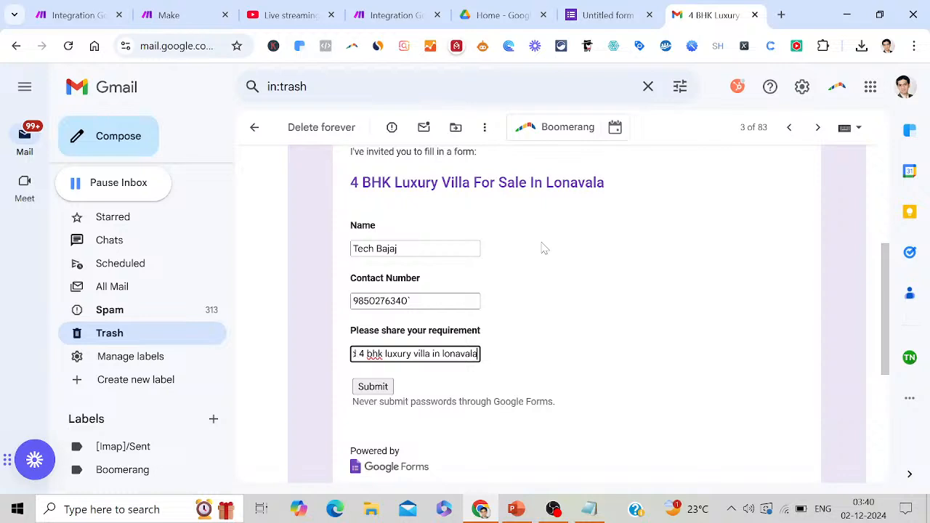
pyautogui.write('.')
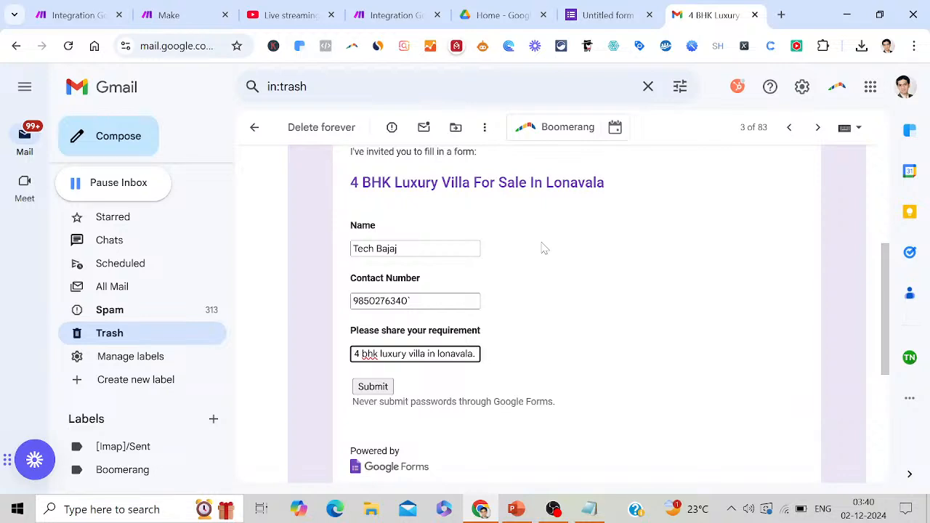
pyautogui.write(' My budget')
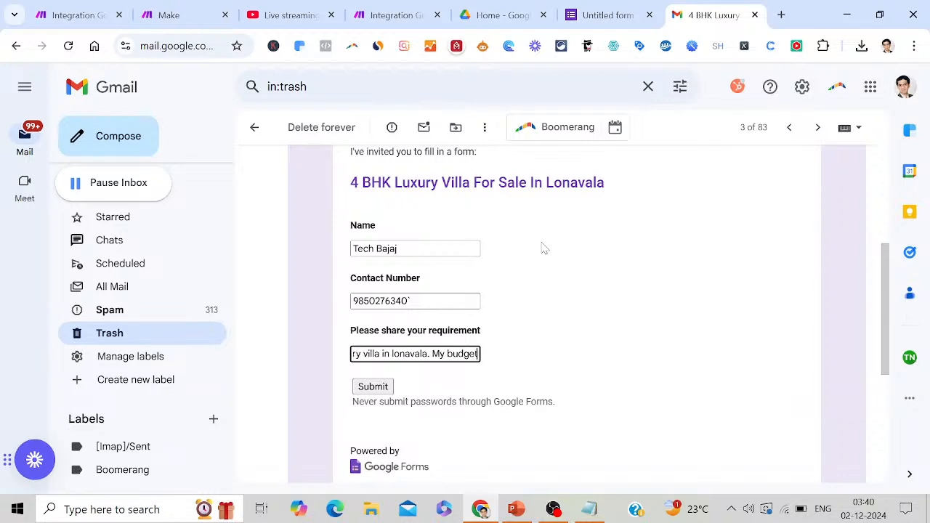
pyautogui.write(' is 10')
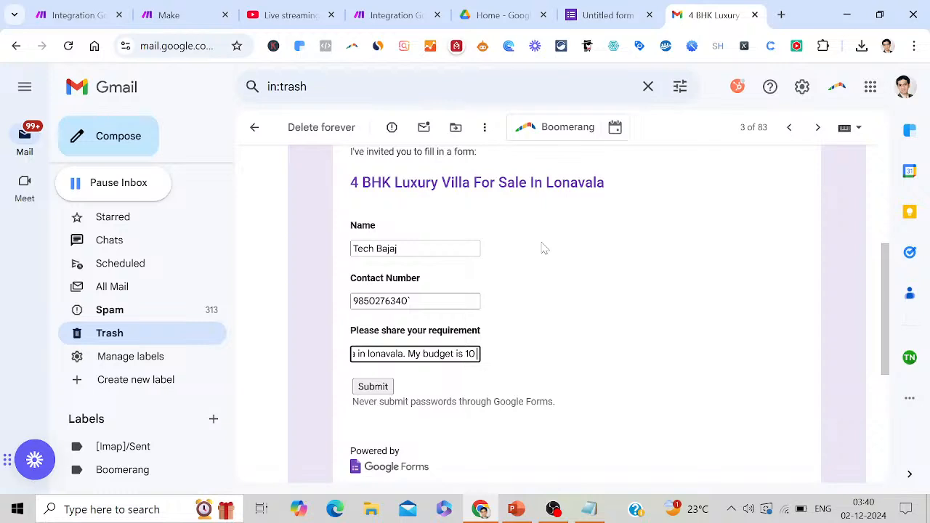
pyautogui.write(' CR')
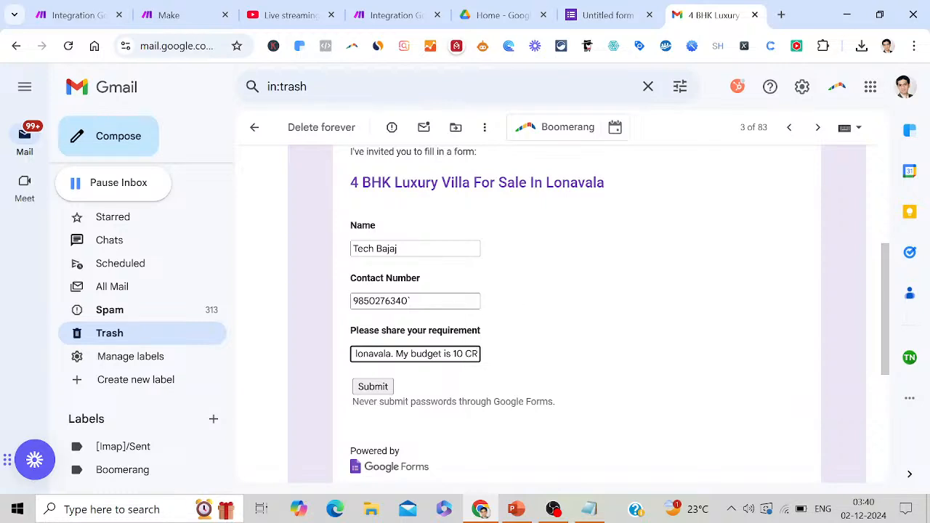
pyautogui.click(380, 387)
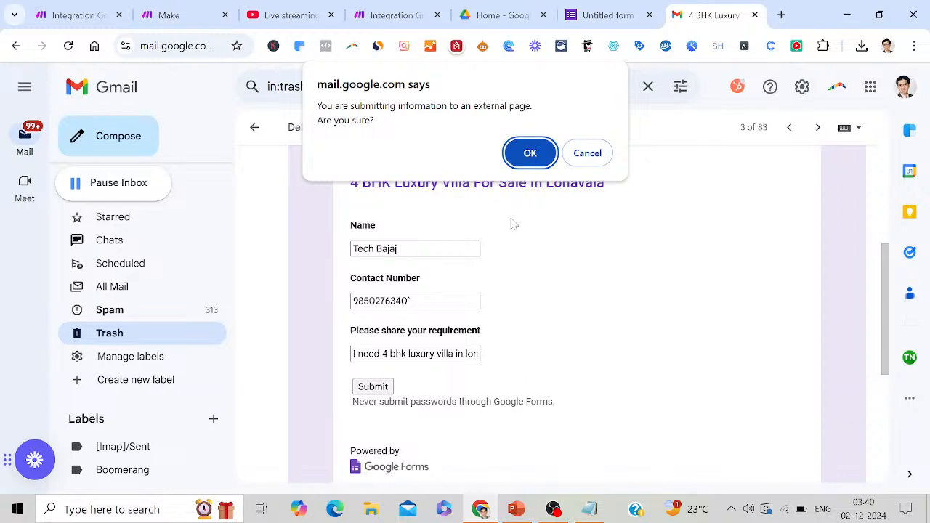
# Confirm the form response, open the Lonavala villa form from the email invitation, and return to Make
pyautogui.click(530, 151)
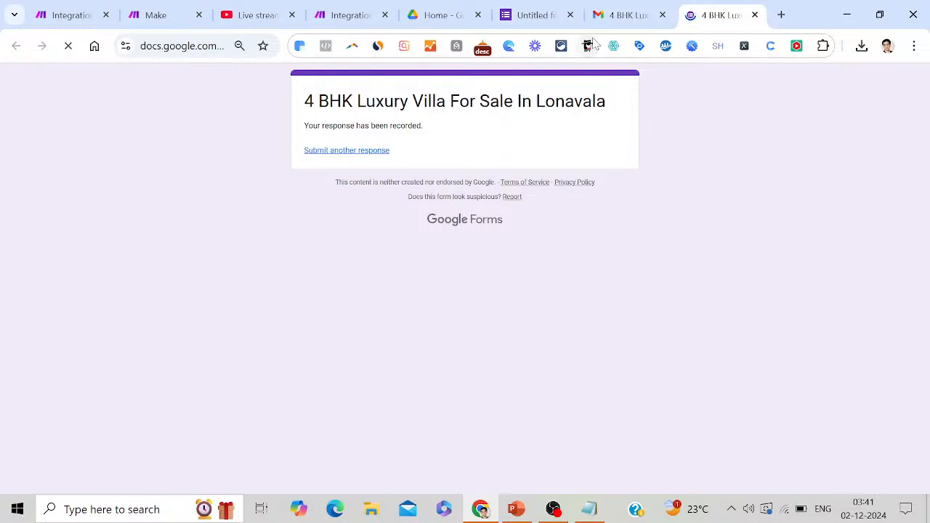
pyautogui.click(637, 10)
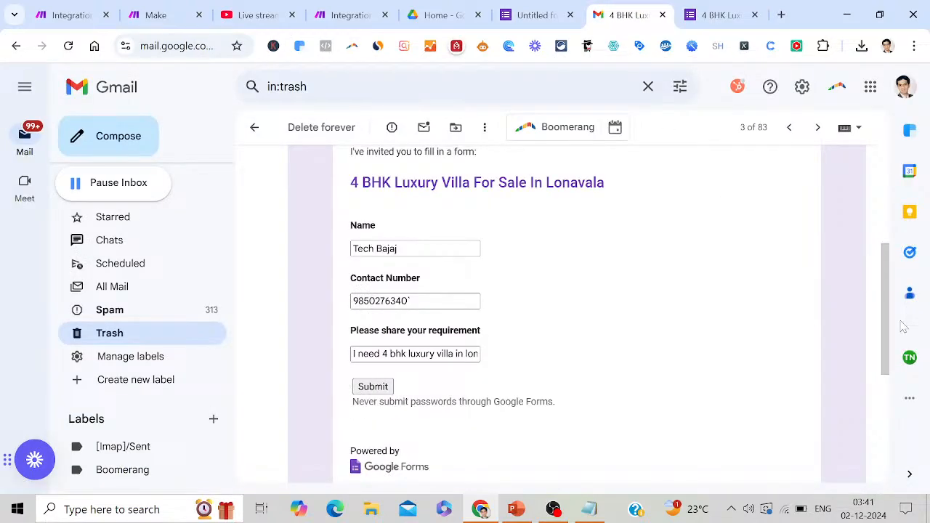
pyautogui.moveTo(892, 317); pyautogui.dragTo(872, 232)
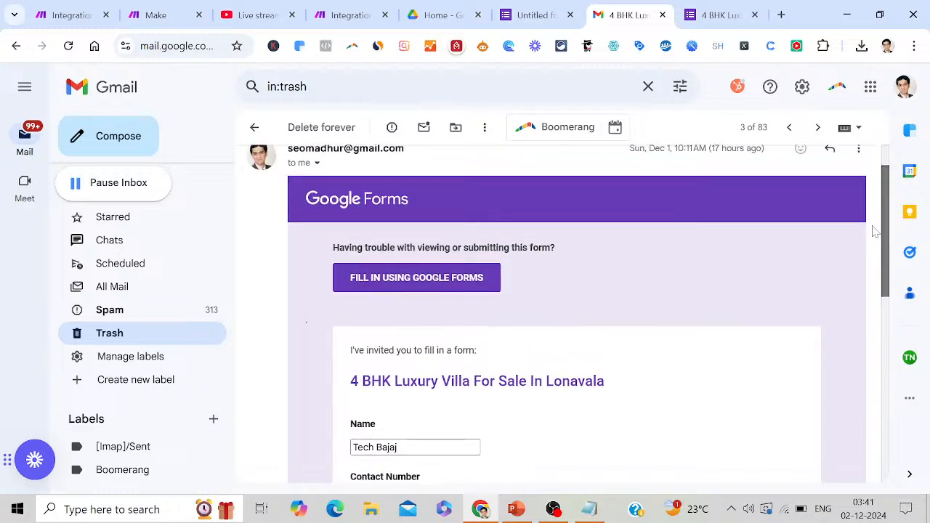
pyautogui.click(425, 283)
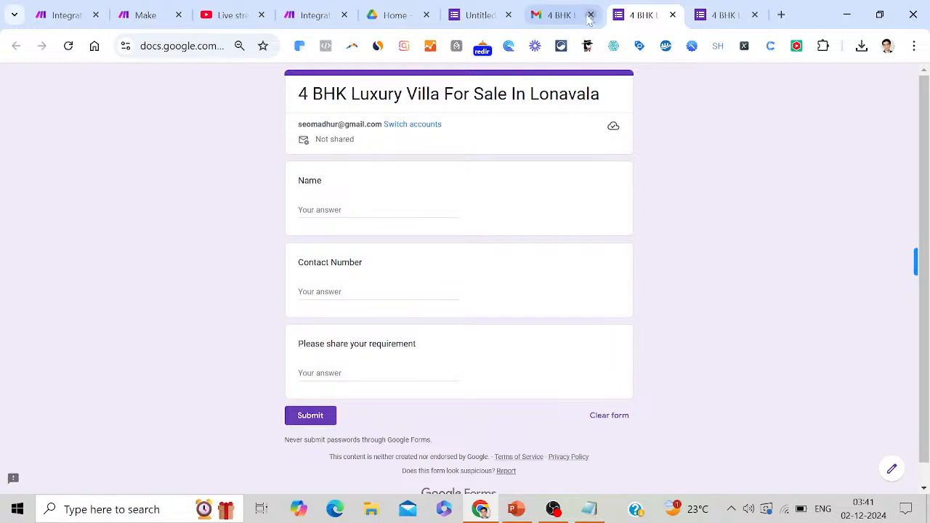
pyautogui.moveTo(491, 19)
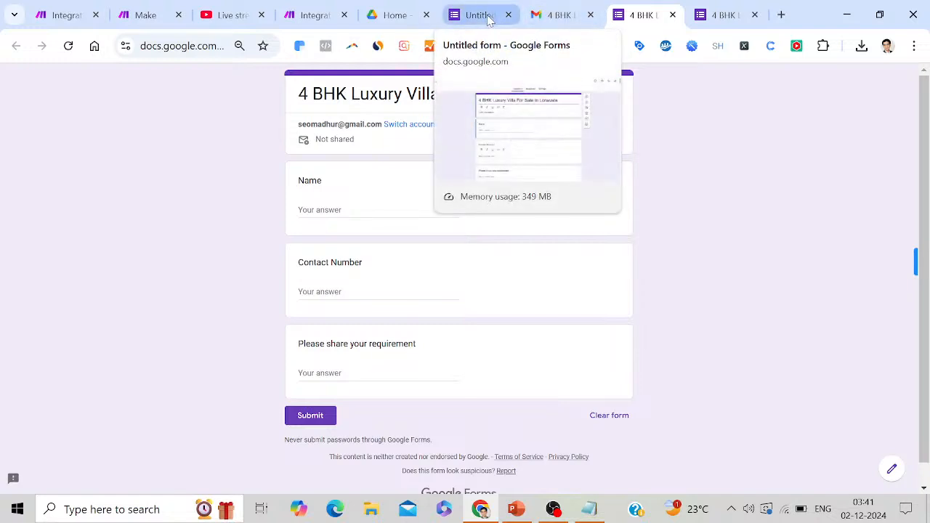
pyautogui.click(316, 16)
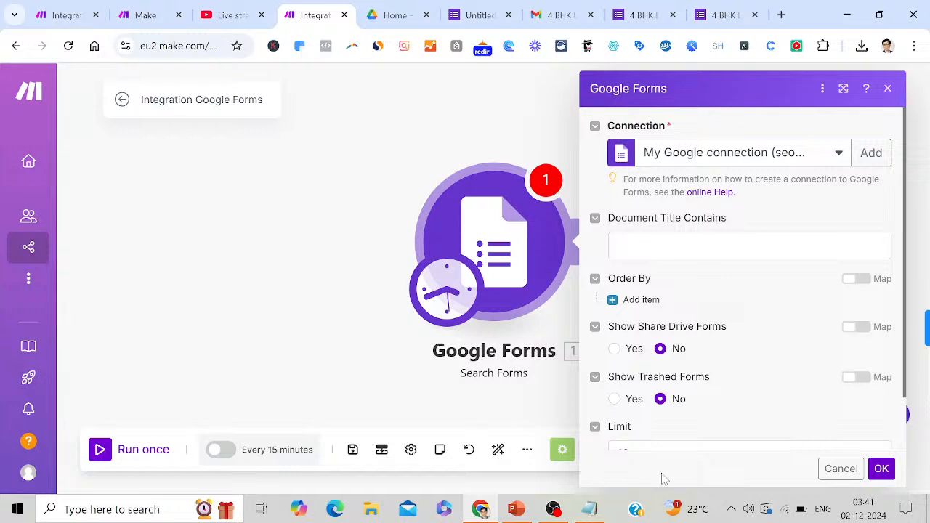
# Add the note 'Now you have to add the connection' in Notepad and start a new Make connection
pyautogui.click(595, 510)
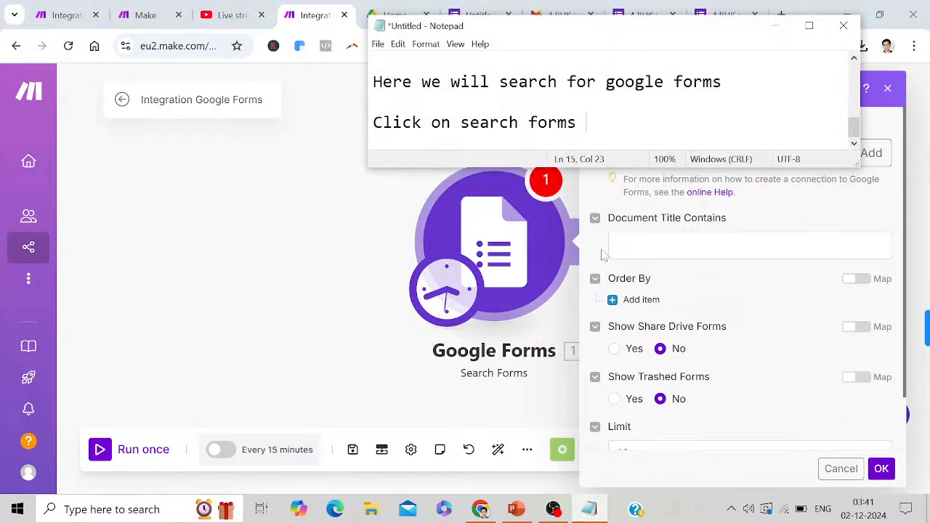
pyautogui.press('Return')
pyautogui.press('Return')
pyautogui.write('Now ')
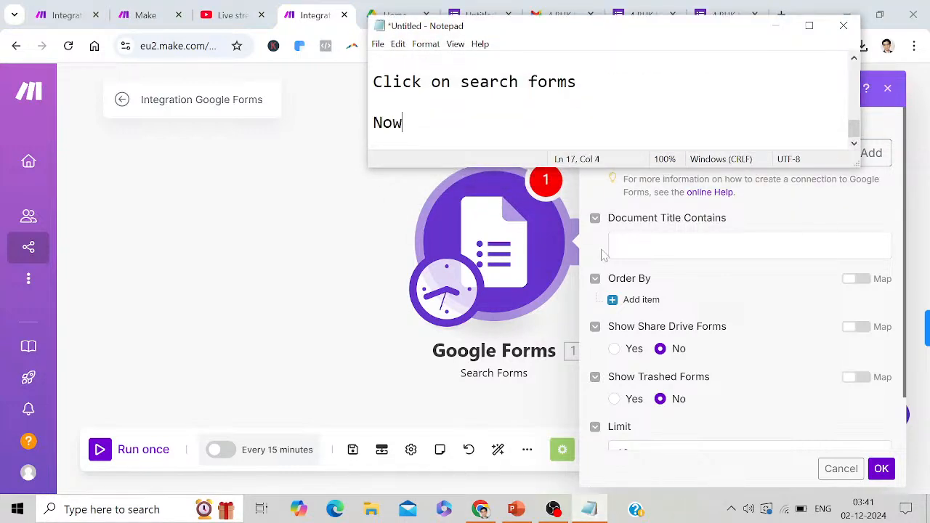
pyautogui.write('you hav')
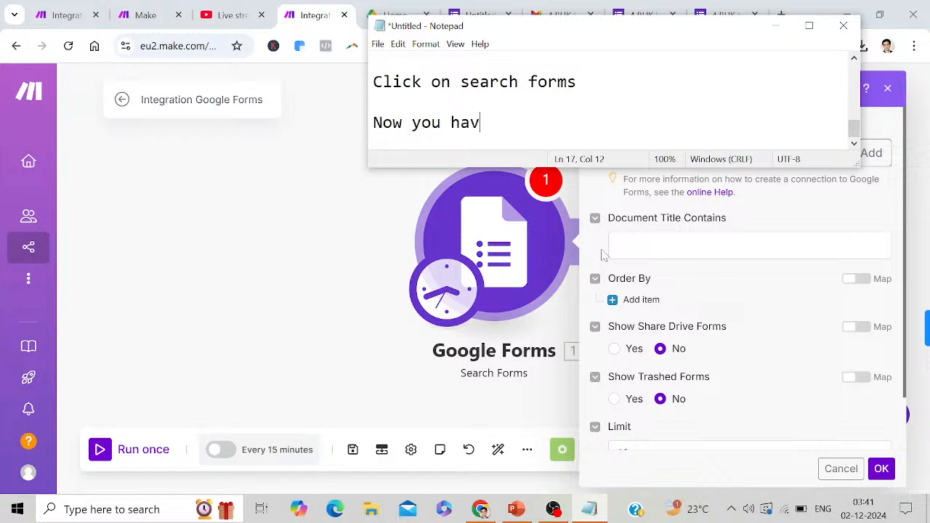
pyautogui.write('e to add the co')
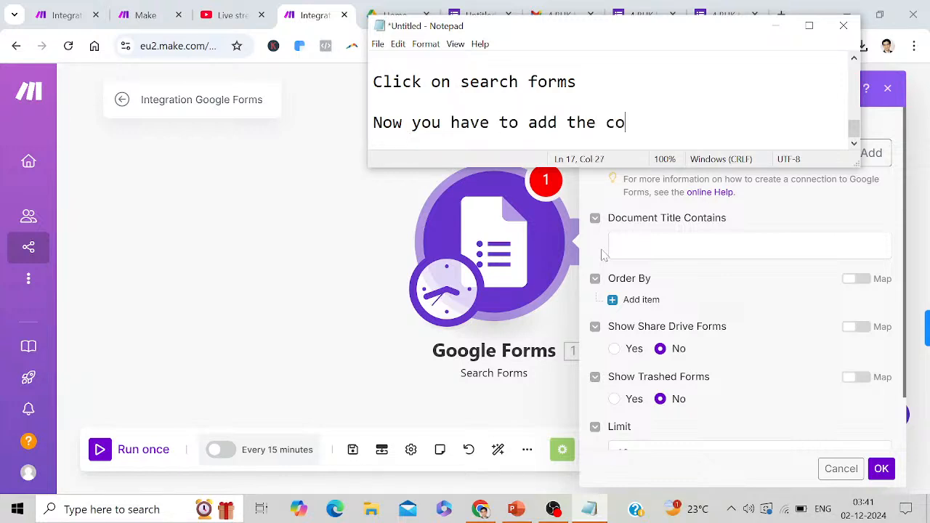
pyautogui.write('nnection')
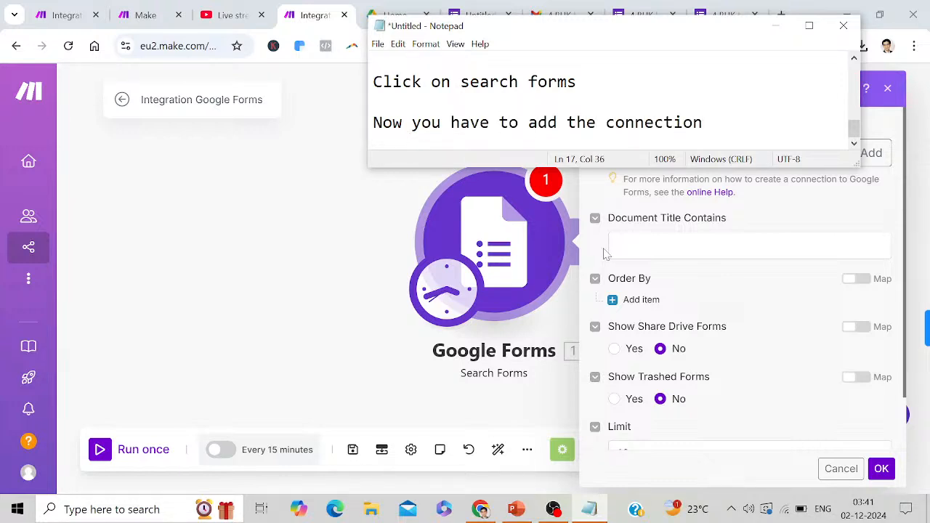
pyautogui.click(775, 26)
pyautogui.click(871, 154)
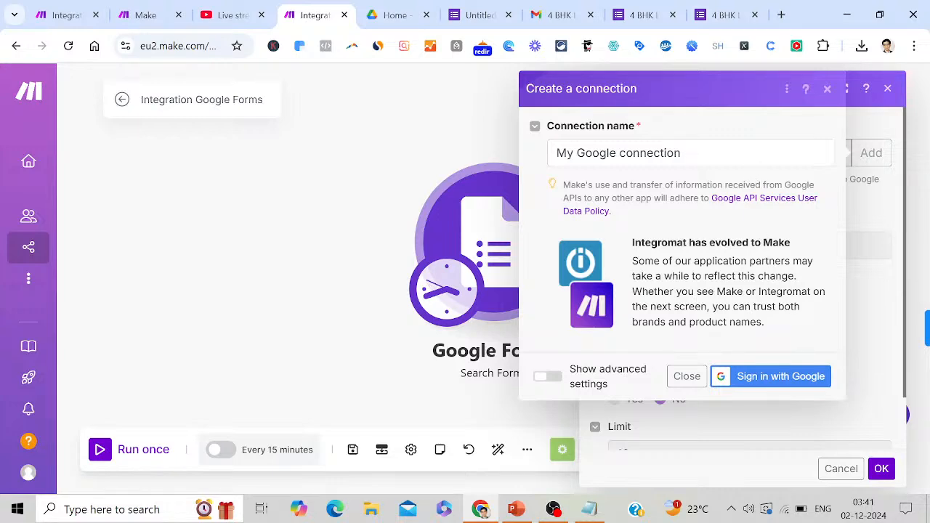
# Sign in with Google, pick the account, and allow Make access for the My Google connection
pyautogui.click(780, 376)
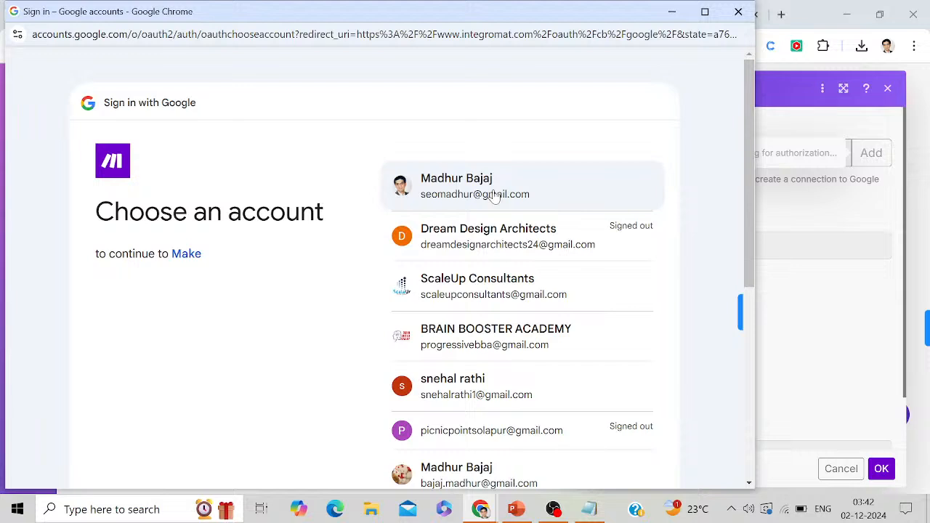
pyautogui.click(494, 194)
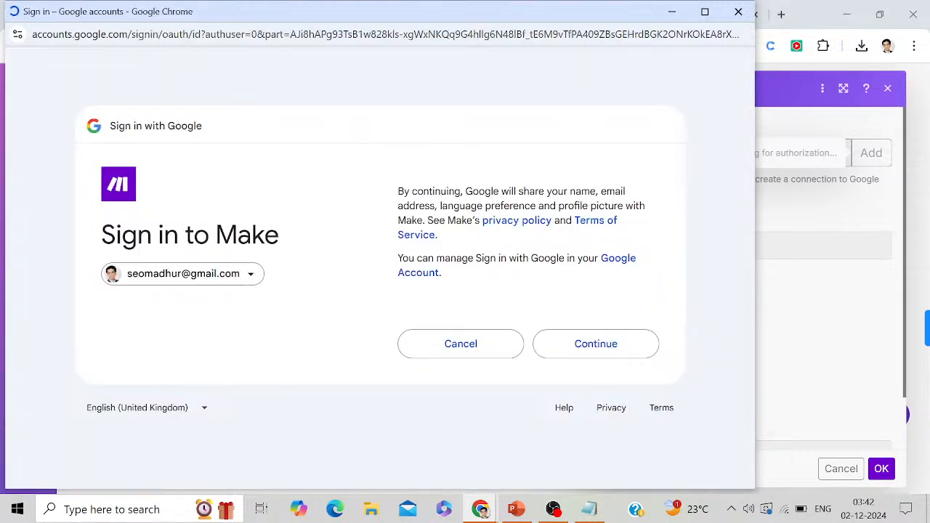
pyautogui.click(589, 352)
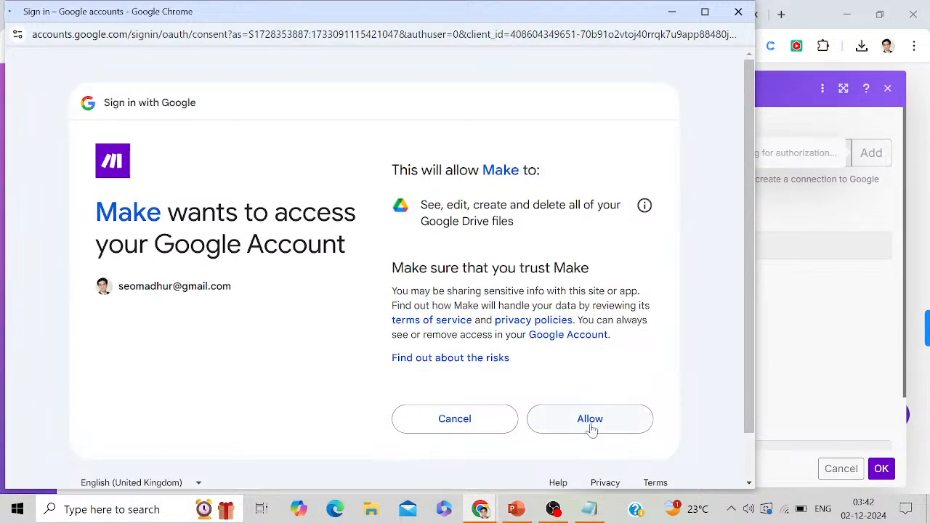
pyautogui.click(592, 423)
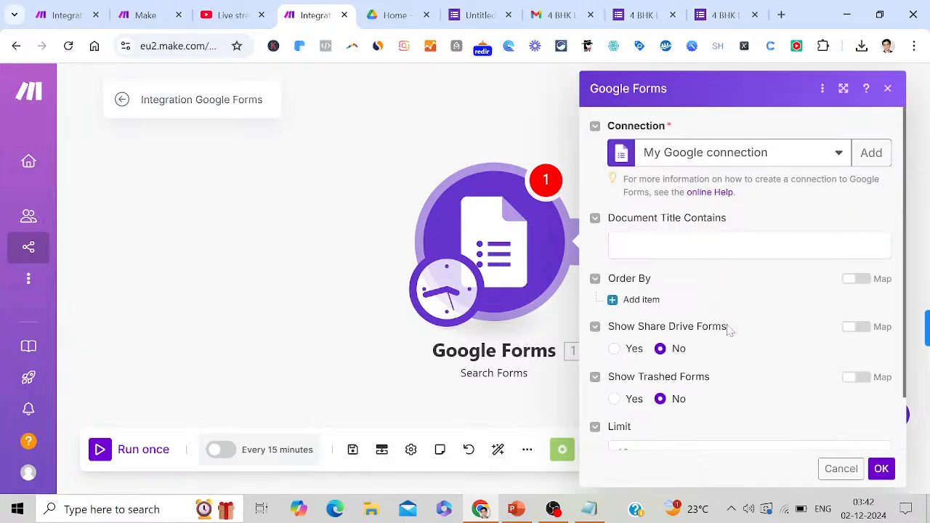
# Set Show Shared Drive Forms to Yes in the Search Forms module
pyautogui.click(614, 349)
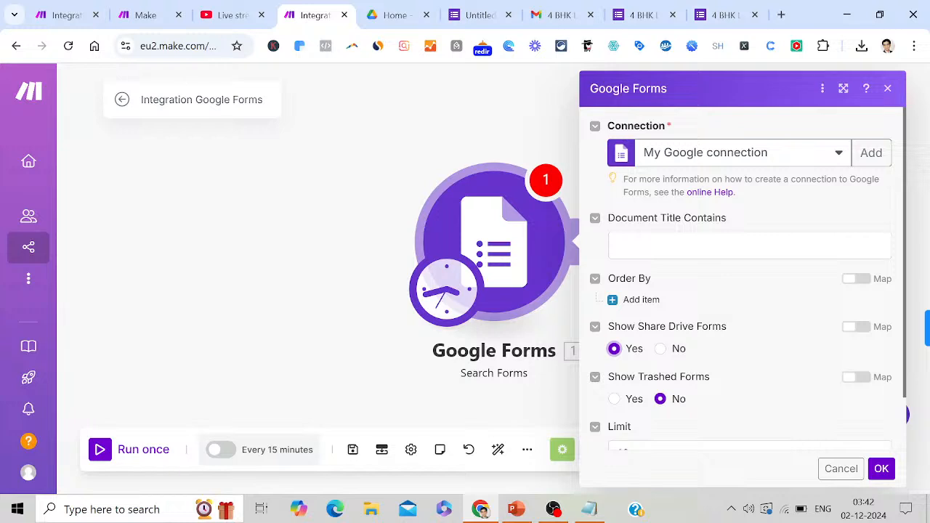
pyautogui.click(678, 242)
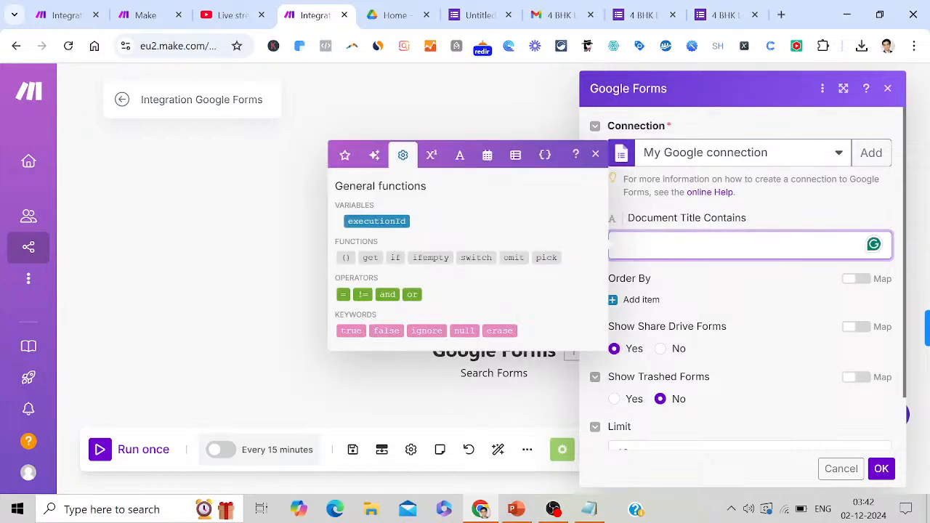
pyautogui.click(597, 154)
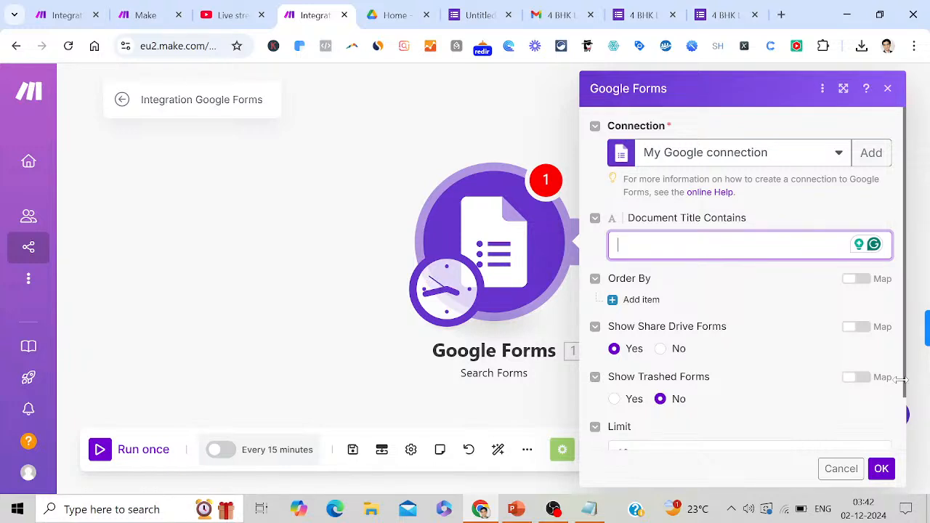
# Change the Limit from 10 to 2, then switch to the PowerPoint tutorial deck
pyautogui.moveTo(903, 395); pyautogui.dragTo(903, 462)
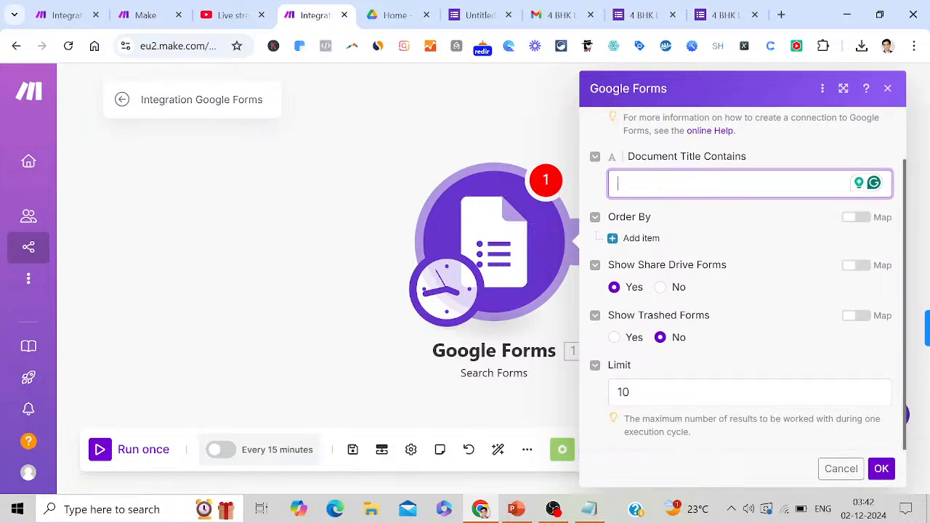
pyautogui.click(698, 392)
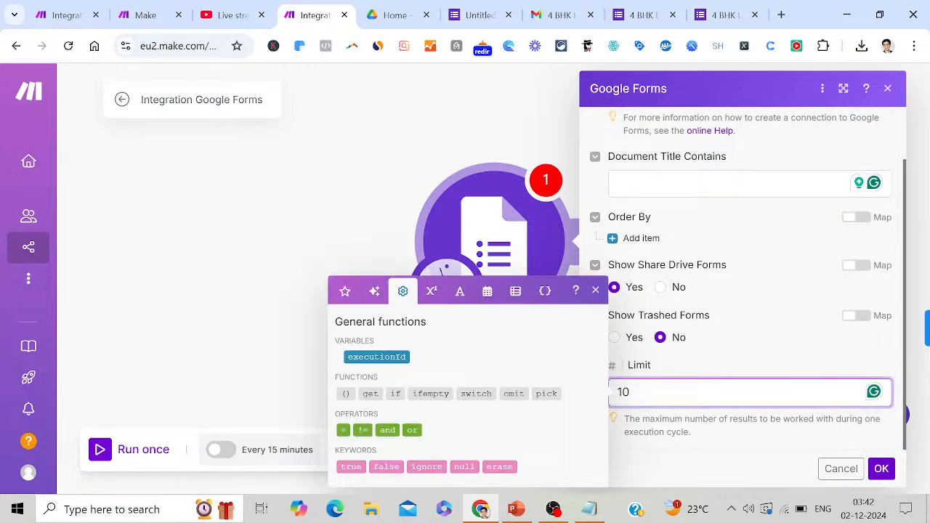
pyautogui.press('BackSpace')
pyautogui.press('BackSpace')
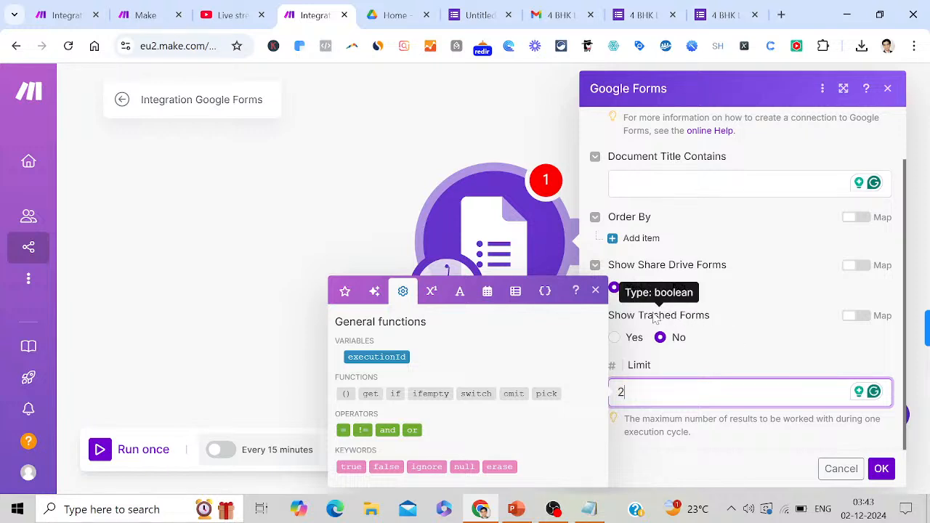
pyautogui.click(596, 290)
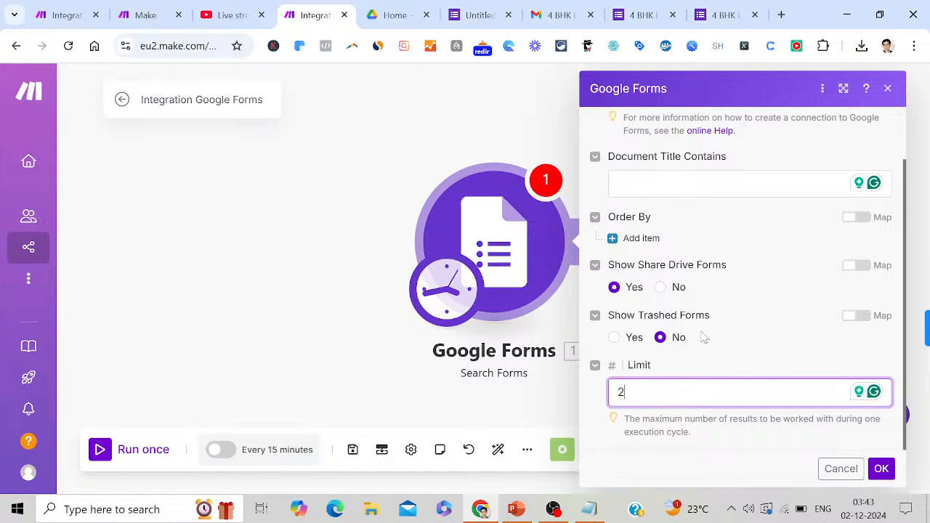
pyautogui.click(517, 511)
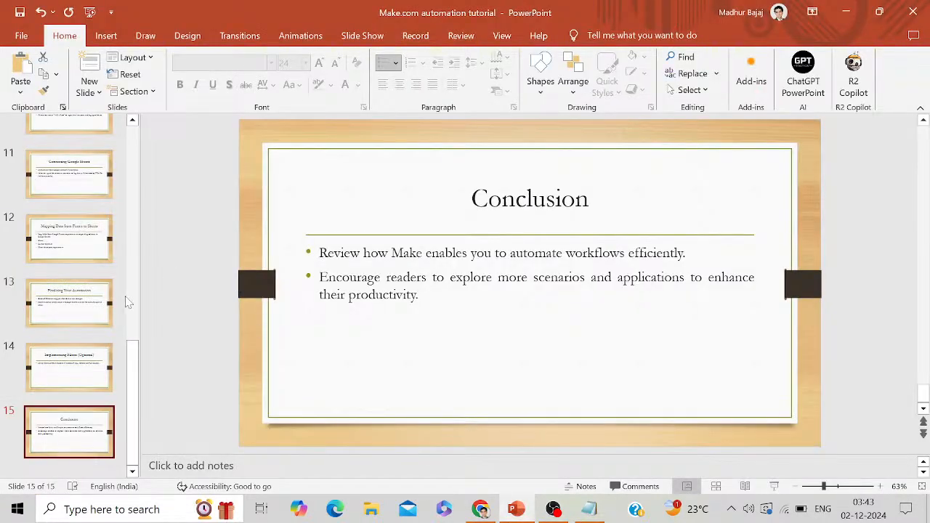
# Scroll the thumbnails to the top and view slides 2 and 3 of the Make tutorial
pyautogui.moveTo(133, 342); pyautogui.dragTo(122, 102)
pyautogui.click(73, 213)
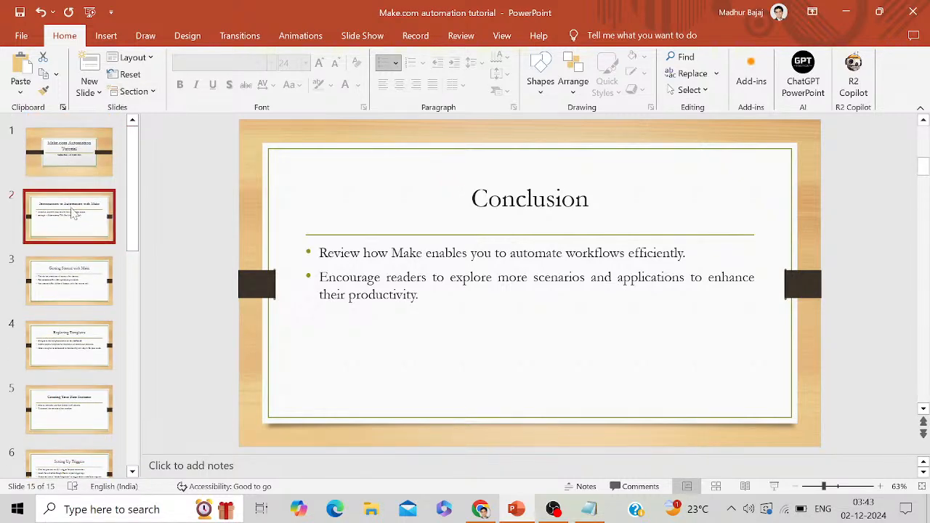
pyautogui.click(64, 276)
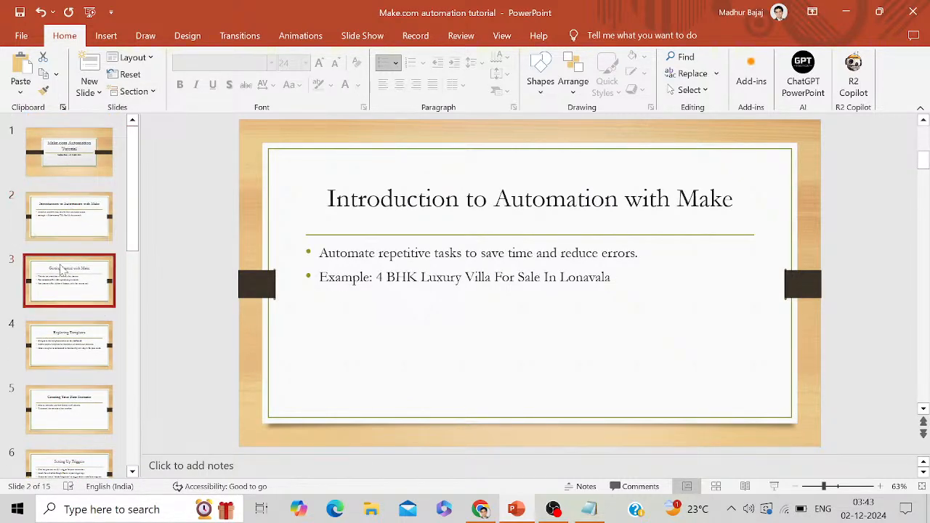
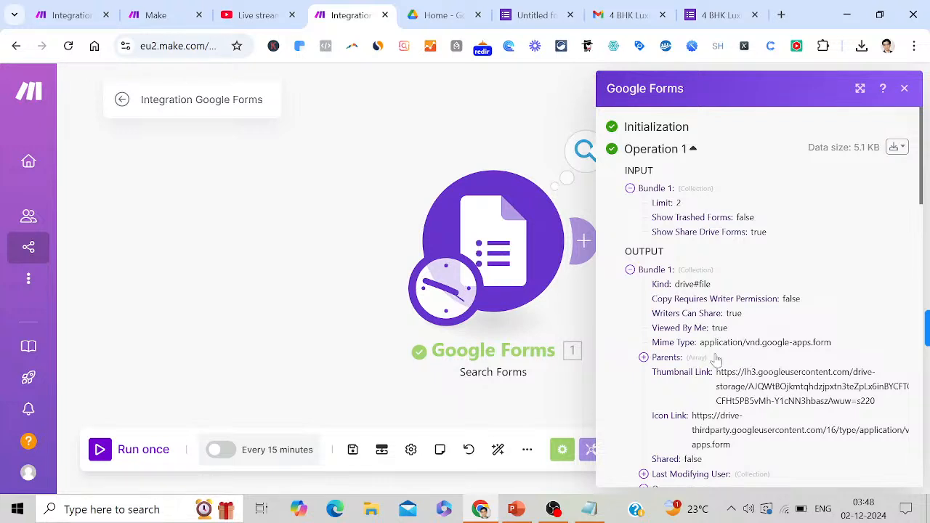
# Close the Search Forms output details to return to the scenario canvas
pyautogui.click(905, 89)
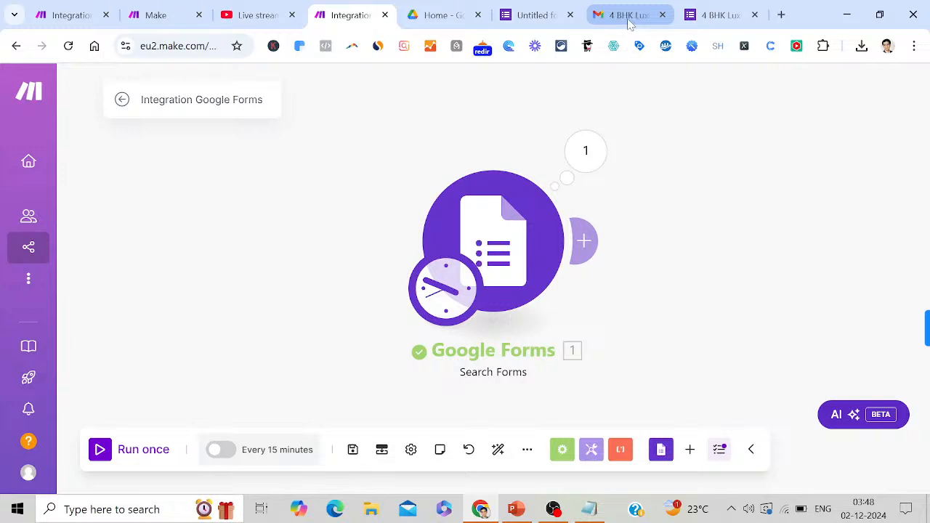
pyautogui.moveTo(535, 25)
pyautogui.click(447, 17)
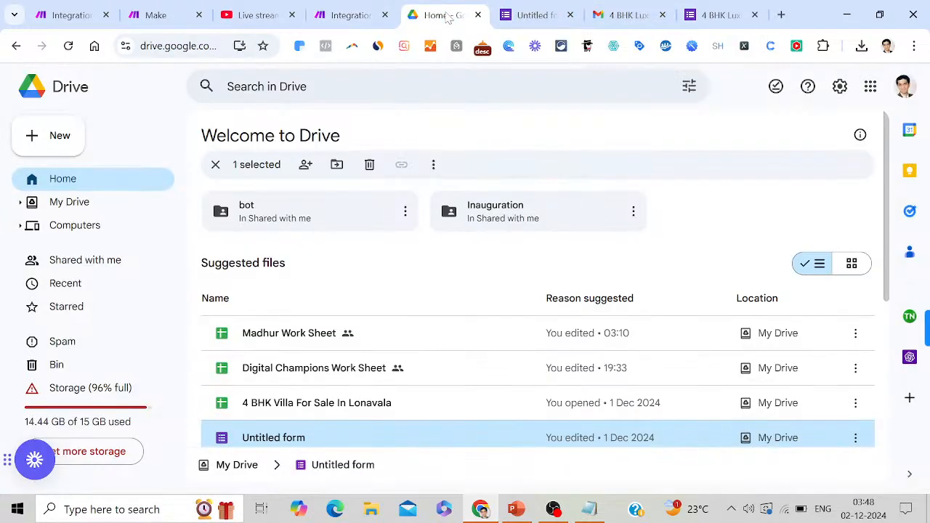
pyautogui.doubleClick(355, 405)
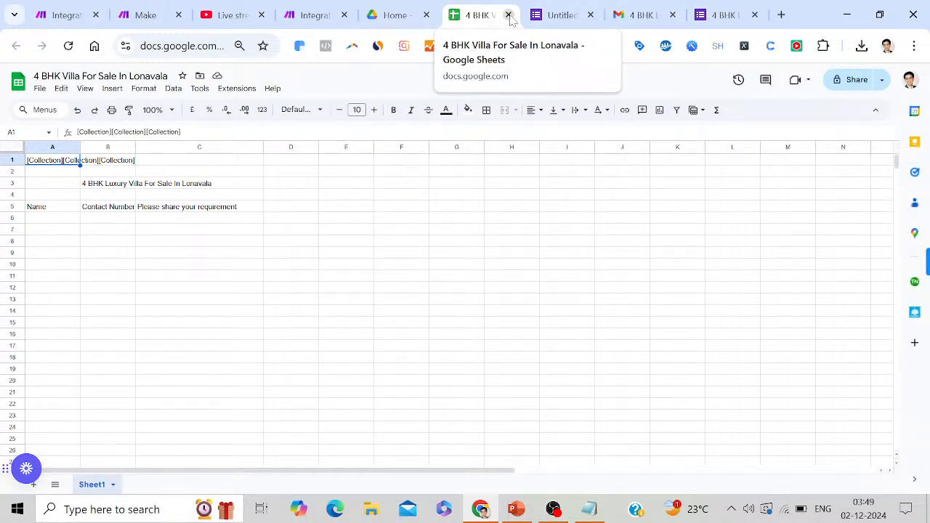
pyautogui.click(509, 15)
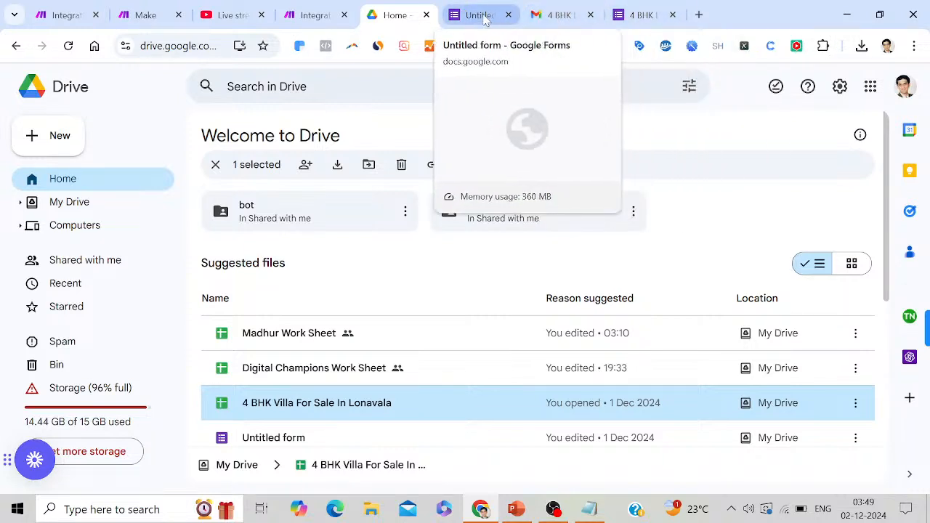
pyautogui.click(486, 20)
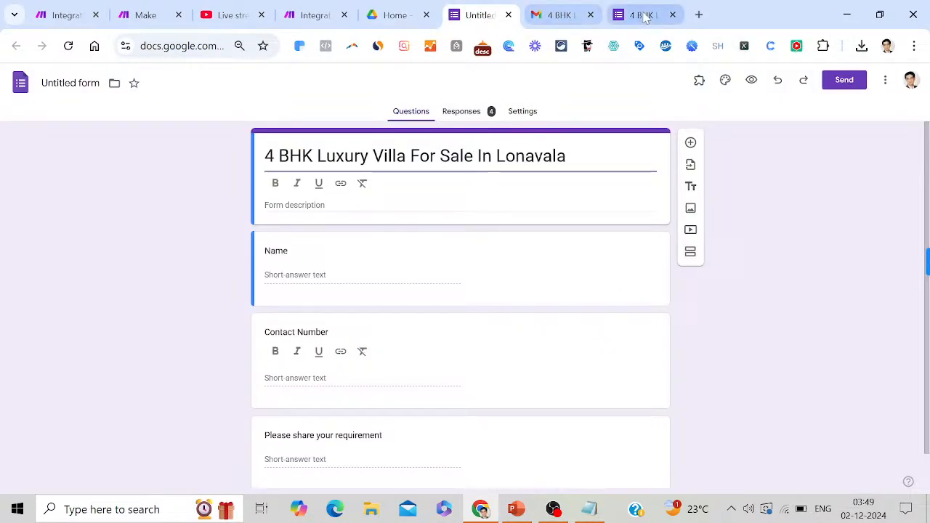
pyautogui.click(323, 21)
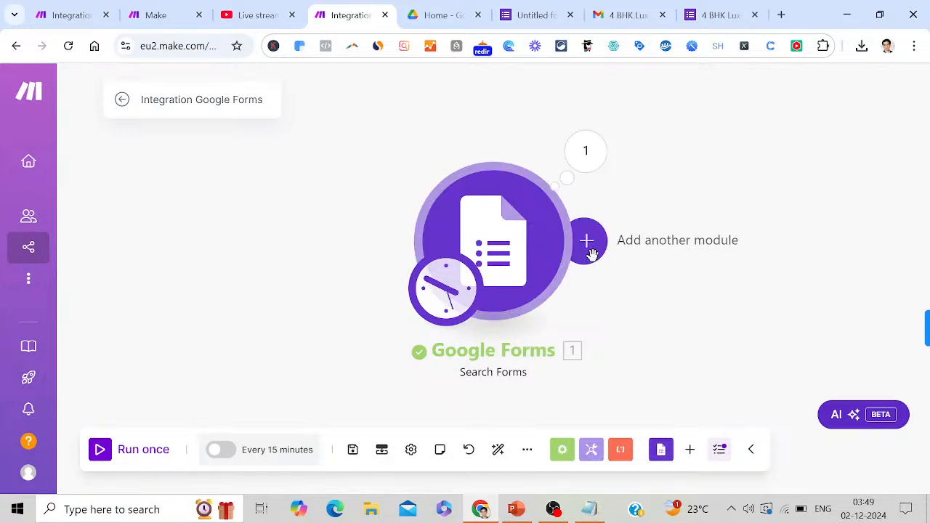
# Add the lines 'Click on + icon' and 'Click on add another module' to the Notepad notes
pyautogui.click(586, 510)
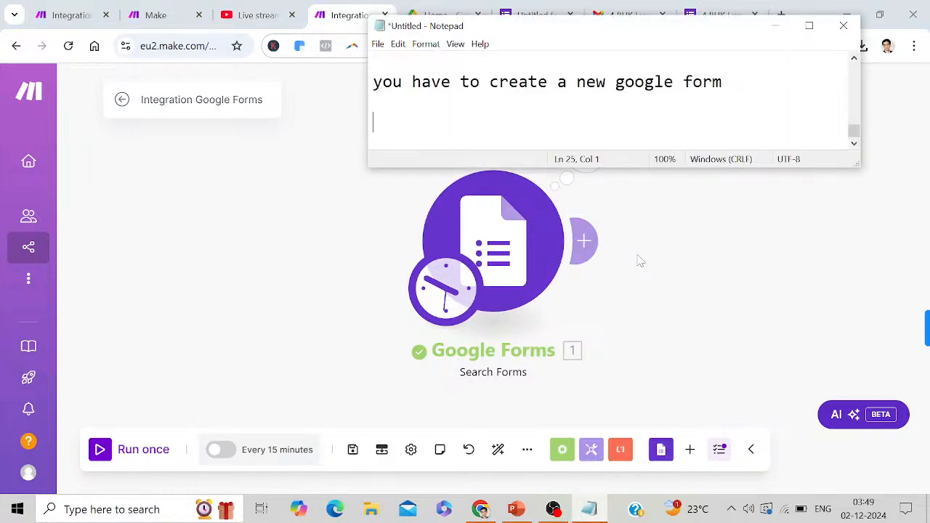
pyautogui.write('Click on + i')
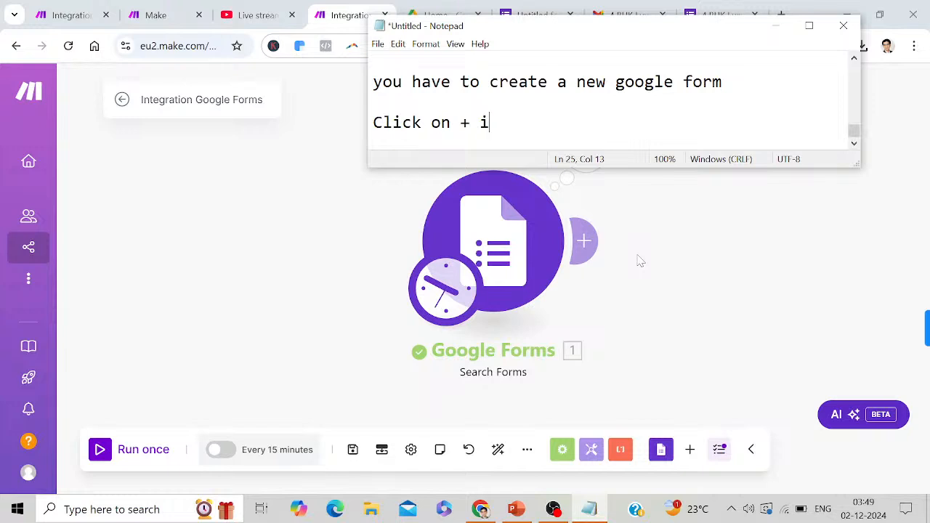
pyautogui.write('con')
pyautogui.press('Return')
pyautogui.press('Return')
pyautogui.write('CLi')
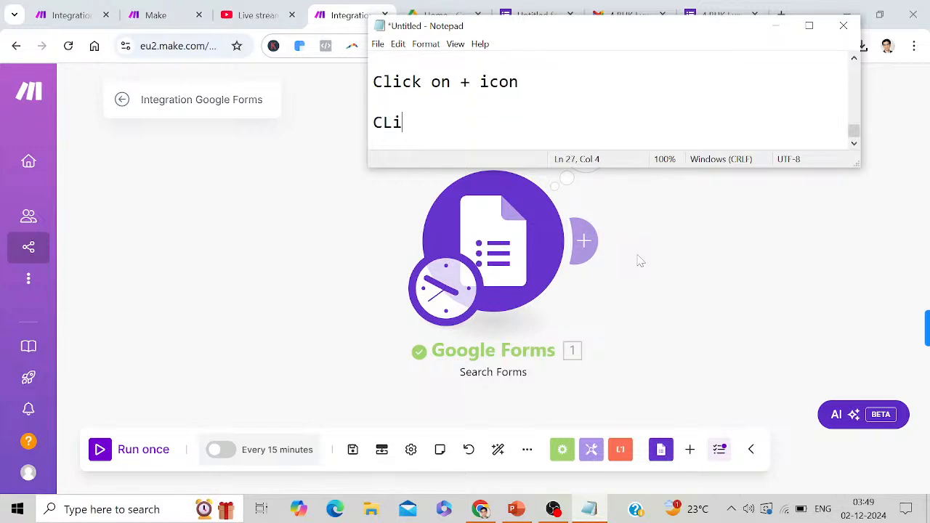
pyautogui.press('BackSpace')
pyautogui.write('Click on adfd')
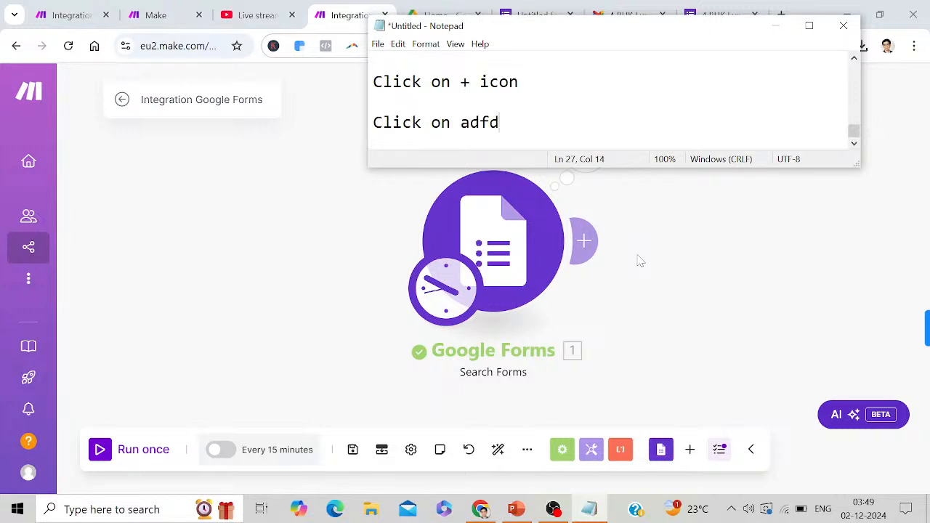
pyautogui.press('BackSpace')
pyautogui.press('BackSpace')
pyautogui.write('d another mo')
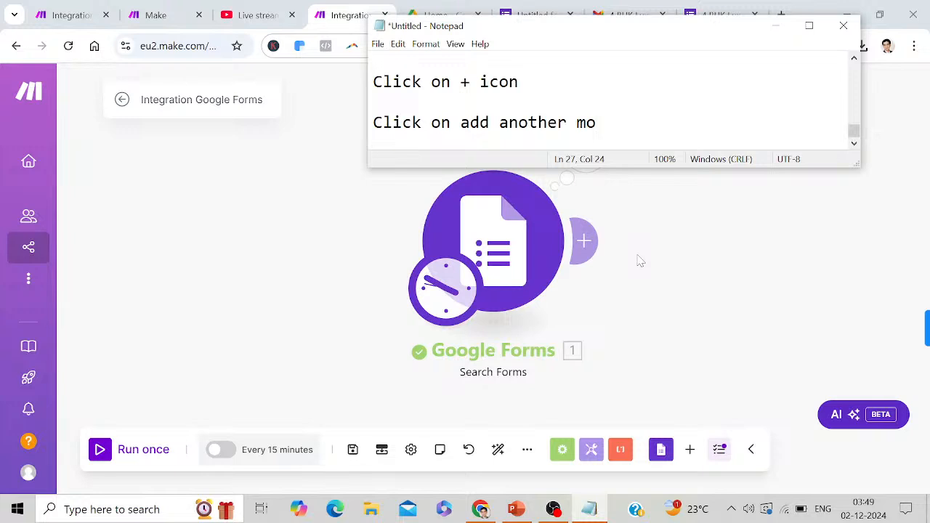
pyautogui.write('dulwe')
pyautogui.press('BackSpace')
pyautogui.write('e')
# Add a new module after Google Forms and choose Google Sheets as its app
pyautogui.click(778, 31)
pyautogui.click(587, 240)
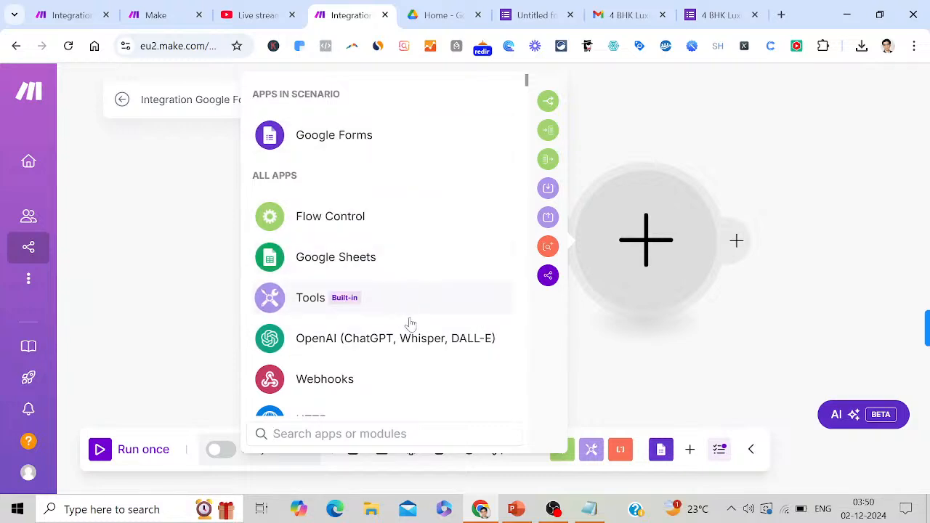
pyautogui.click(351, 262)
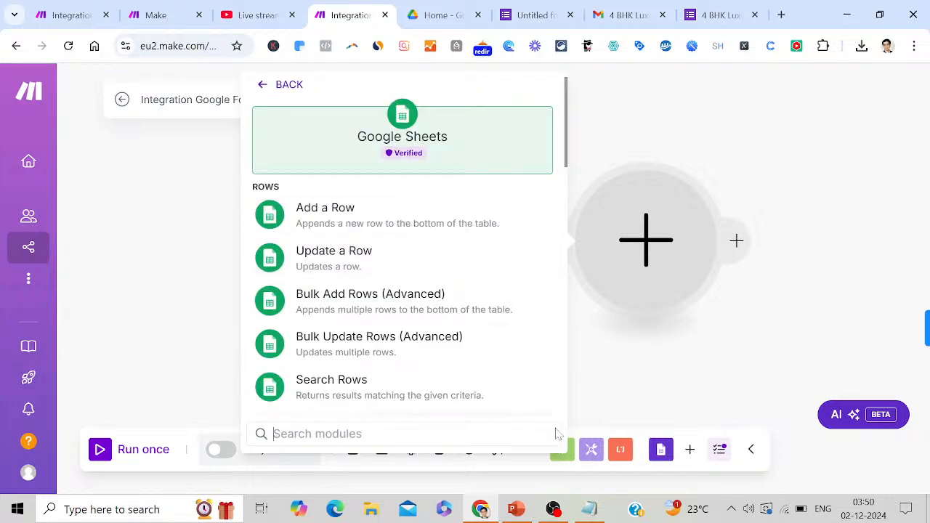
# Note 'Click on Google sheets' and 'Click on Add a row', then pick the Add a Row action
pyautogui.click(595, 511)
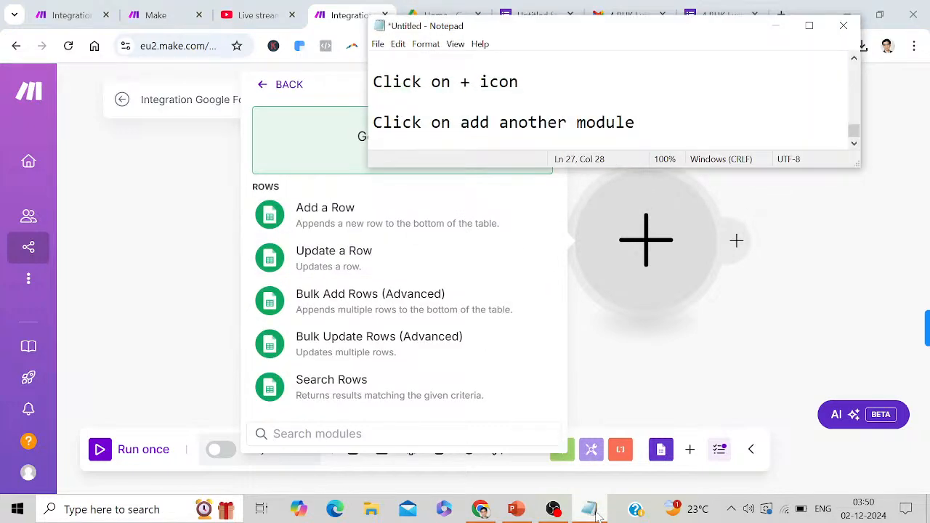
pyautogui.press('Return')
pyautogui.press('Return')
pyautogui.write('Cl')
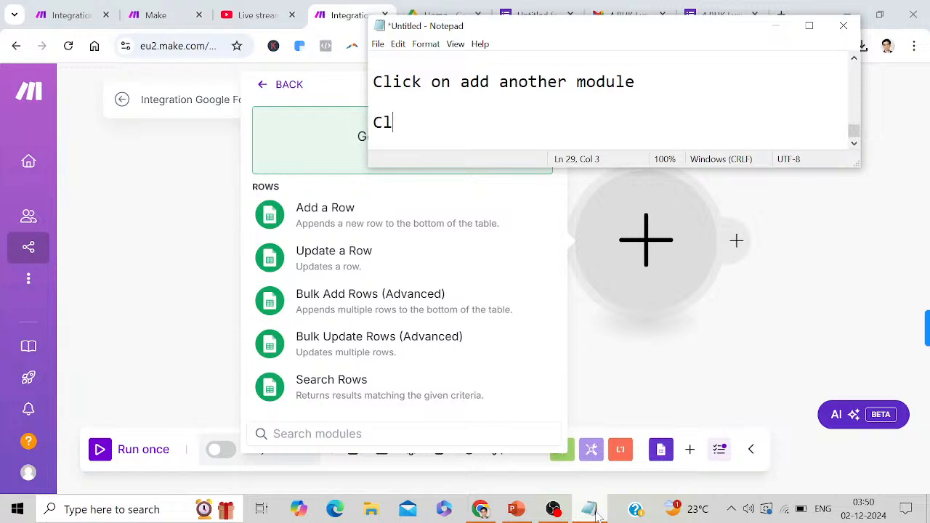
pyautogui.write('ick on Goo')
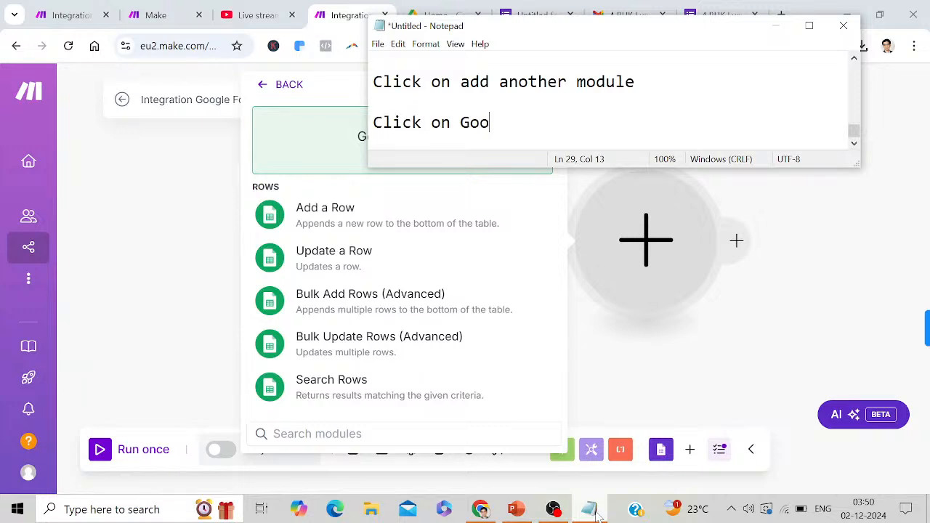
pyautogui.write('gle sheets')
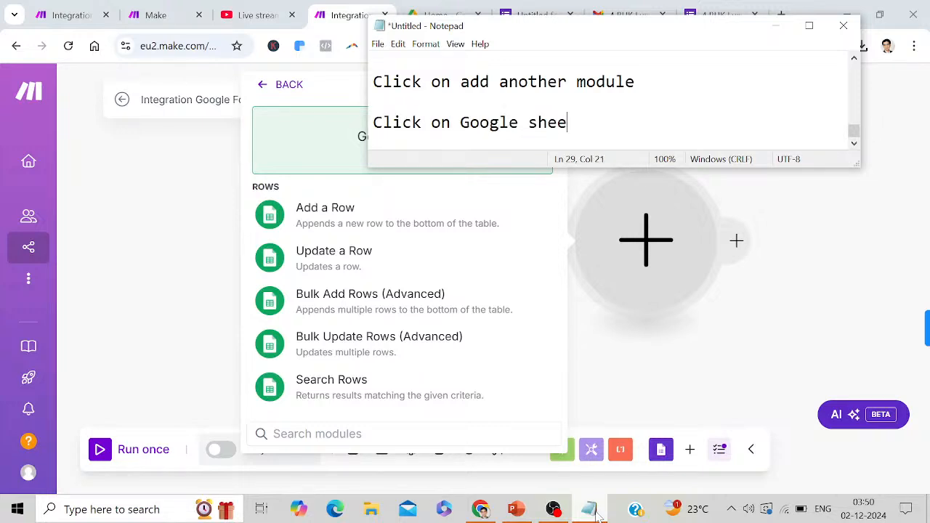
pyautogui.press('Return')
pyautogui.press('Return')
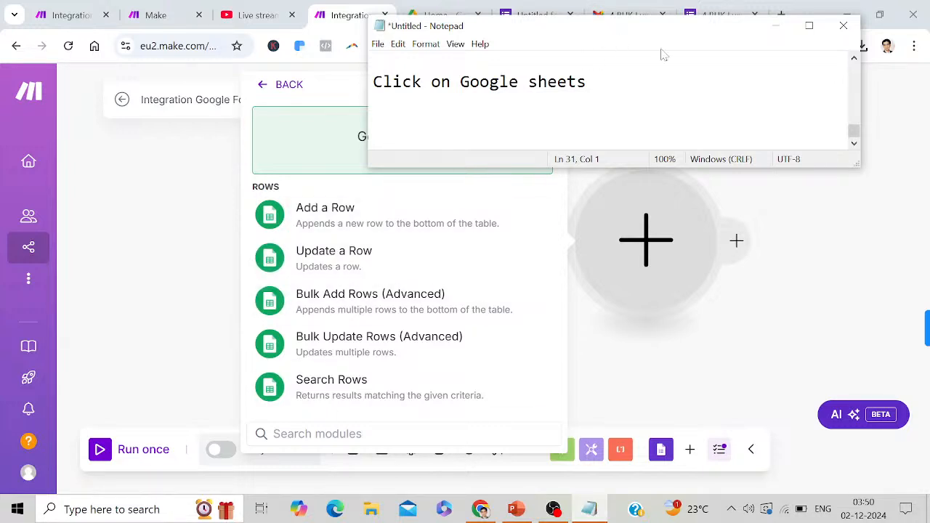
pyautogui.moveTo(656, 40); pyautogui.dragTo(829, 218)
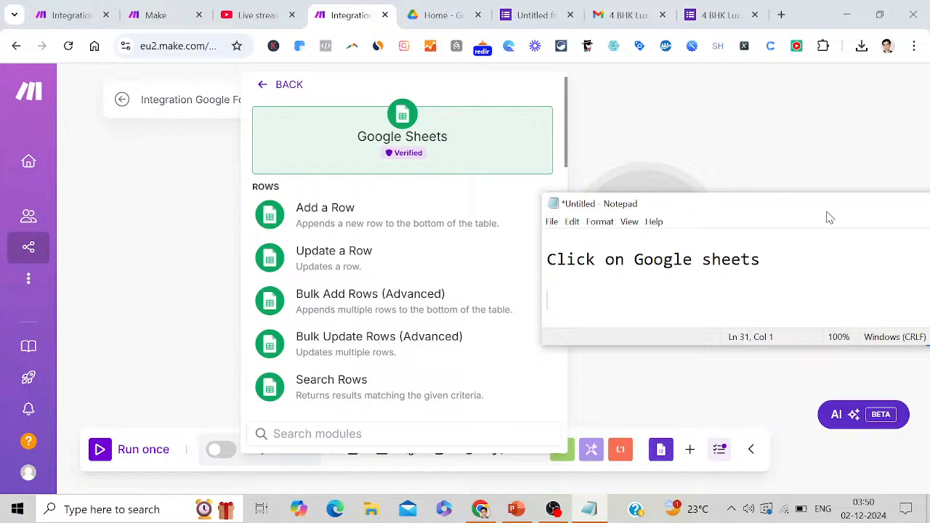
pyautogui.moveTo(830, 218); pyautogui.dragTo(789, 106)
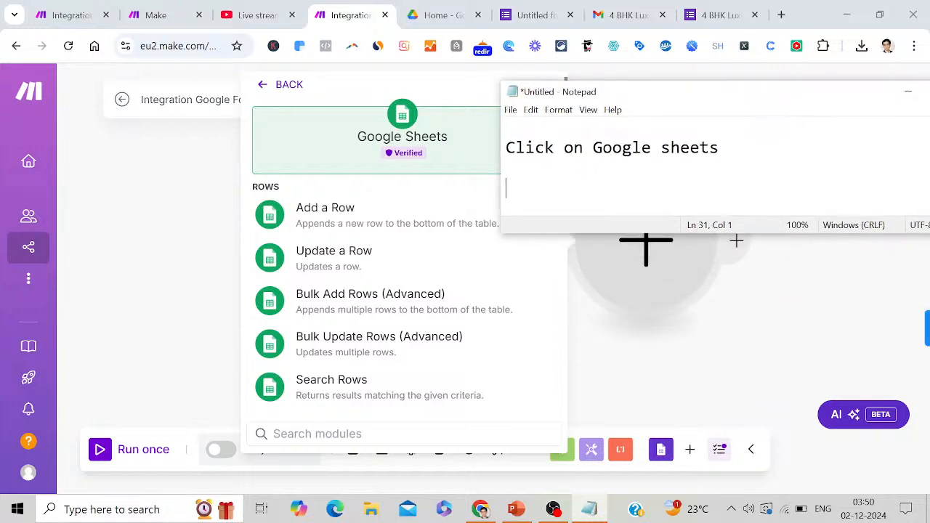
pyautogui.write('Click on Add')
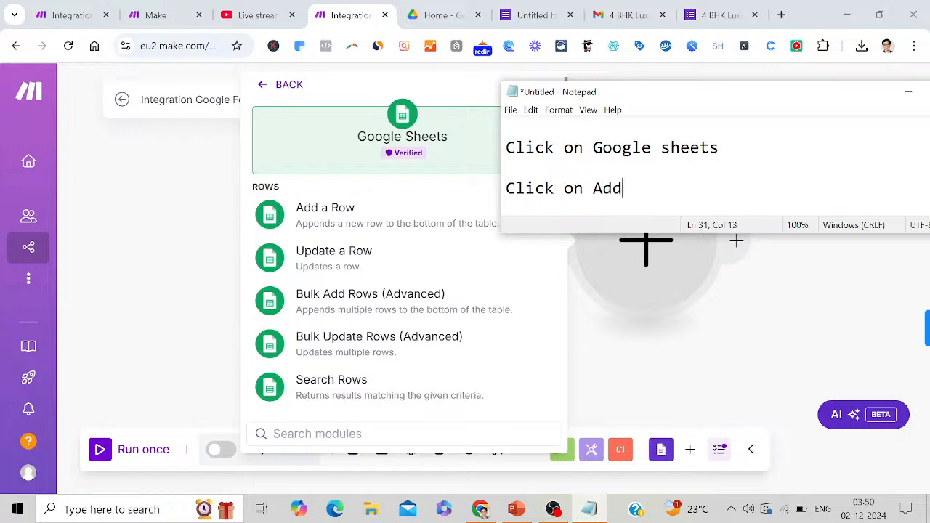
pyautogui.write(' a row')
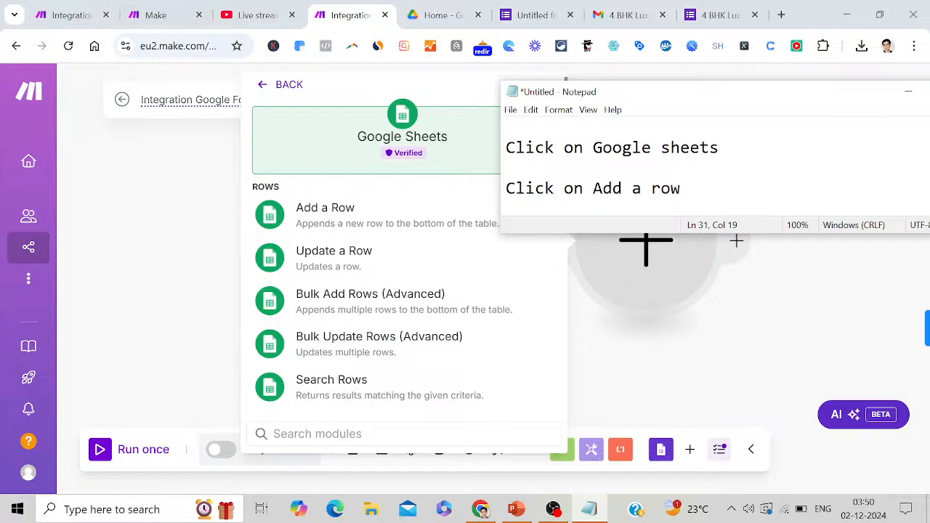
pyautogui.click(322, 216)
pyautogui.click(322, 216)
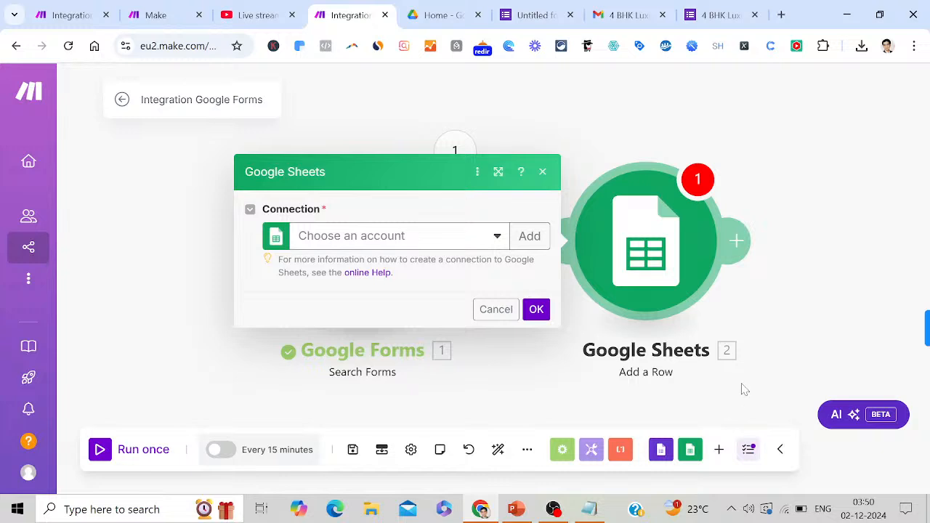
# Note 'Now you have to choose your account before you add your connection' and minimize Notepad
pyautogui.click(594, 511)
pyautogui.press('Return')
pyautogui.press('Return')
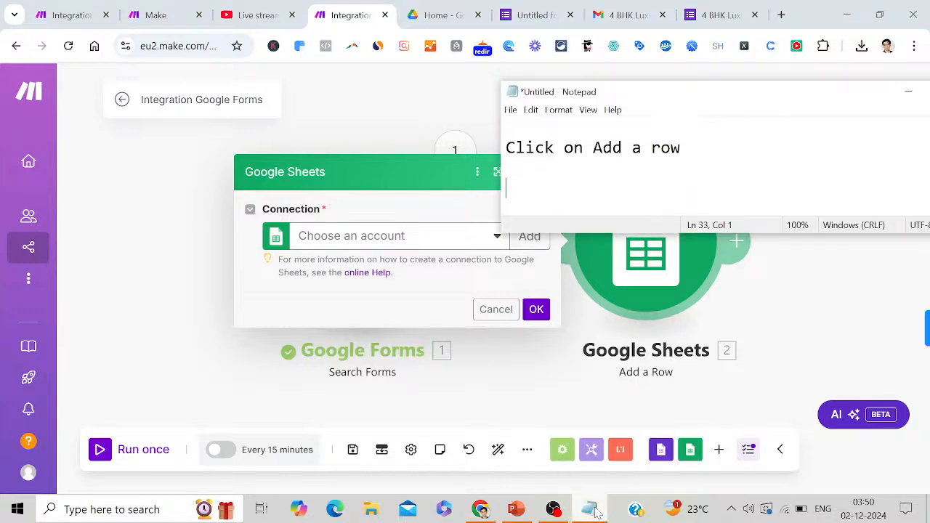
pyautogui.write('Now you ')
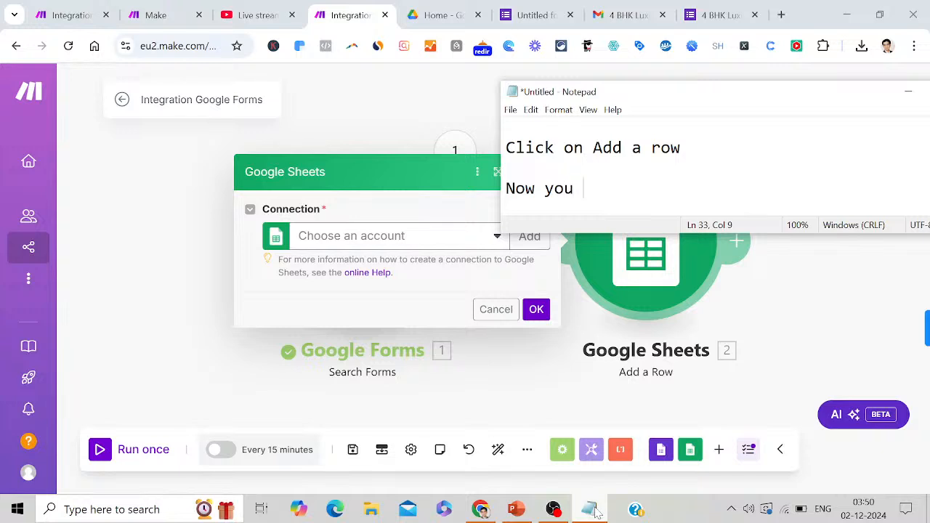
pyautogui.write('have to choo')
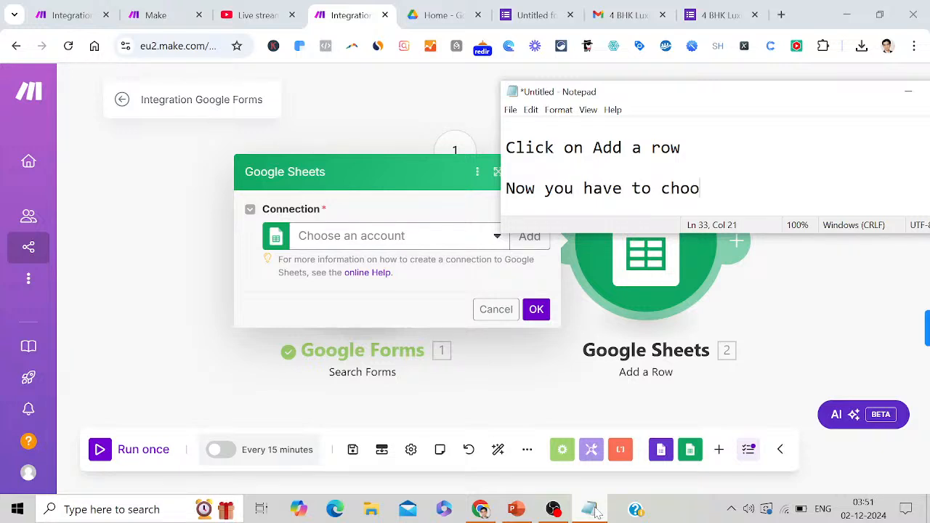
pyautogui.write('se your ac')
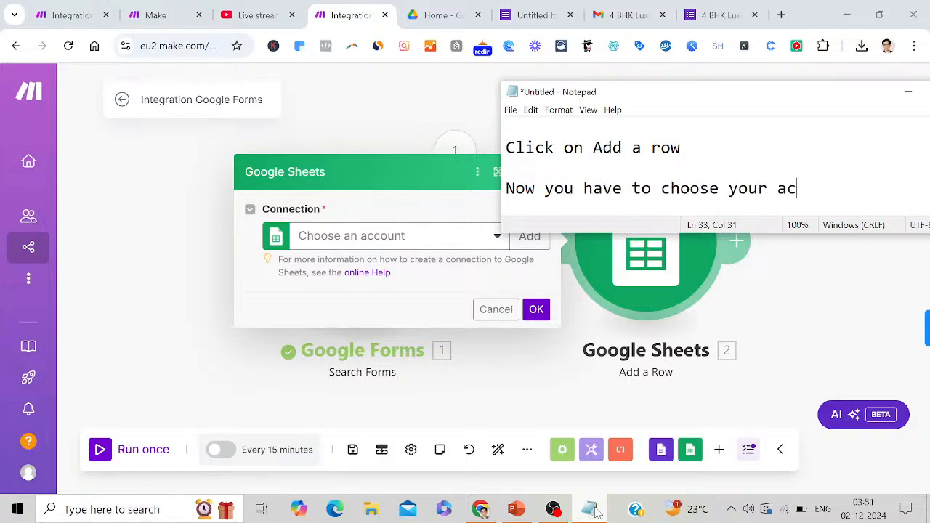
pyautogui.write('count before y')
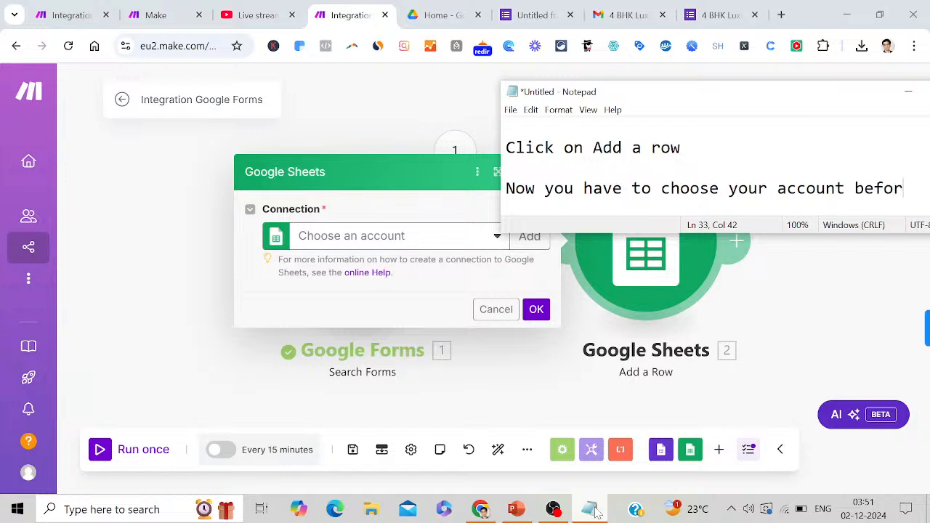
pyautogui.write('dd ')
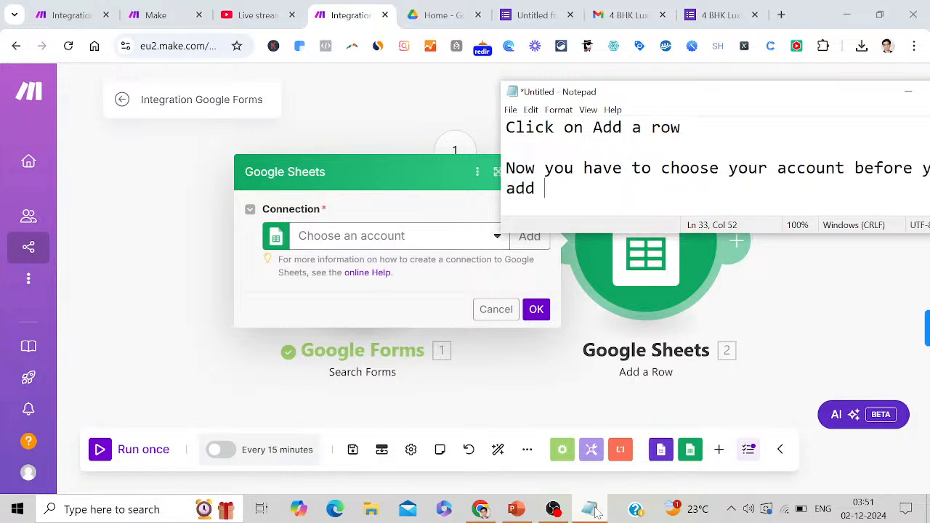
pyautogui.write('your connection')
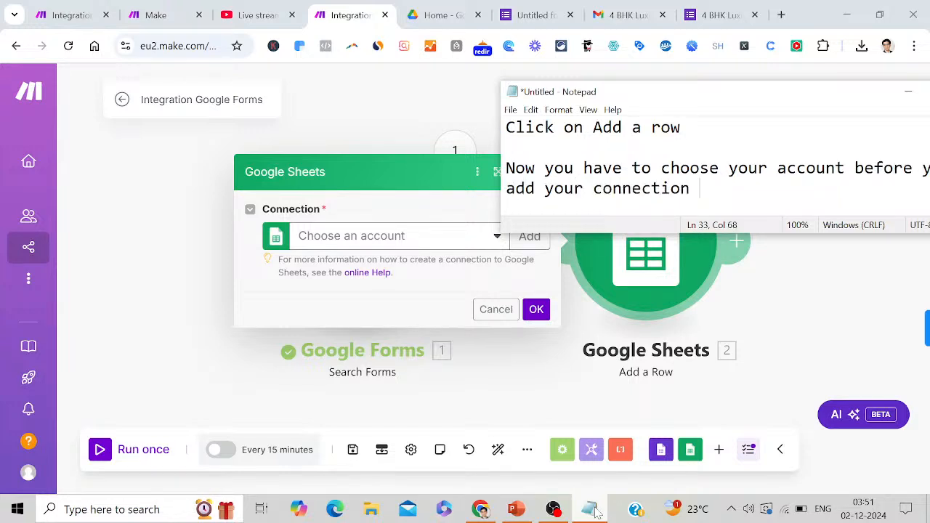
pyautogui.press('Return')
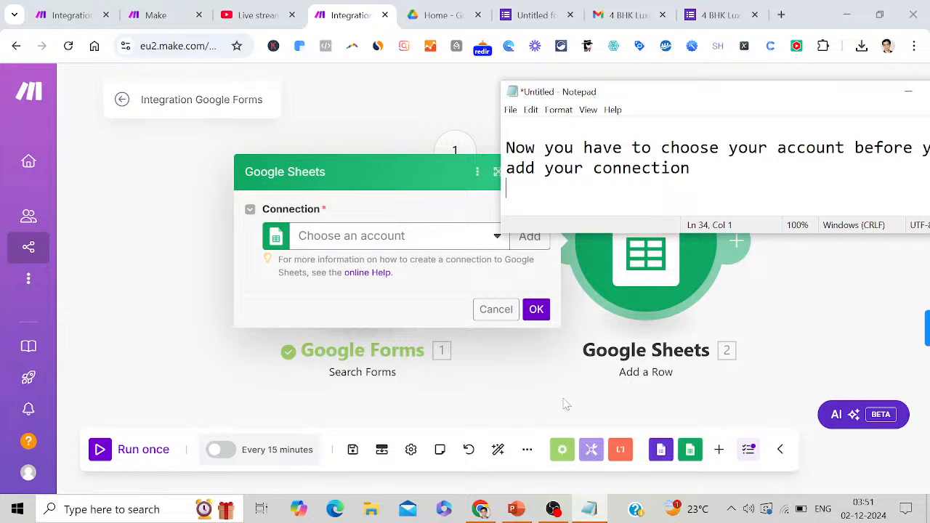
pyautogui.click(908, 91)
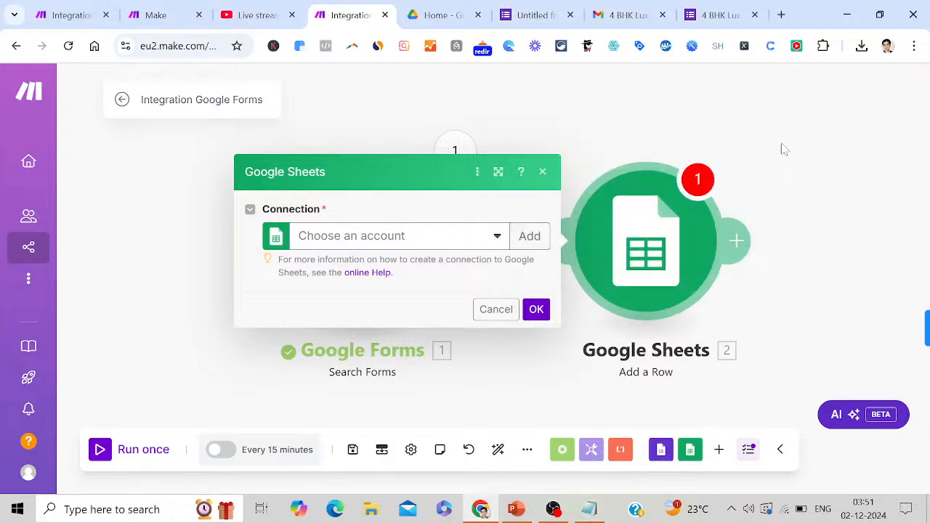
# Add a Google connection by signing in with Google and allowing Make access
pyautogui.click(495, 237)
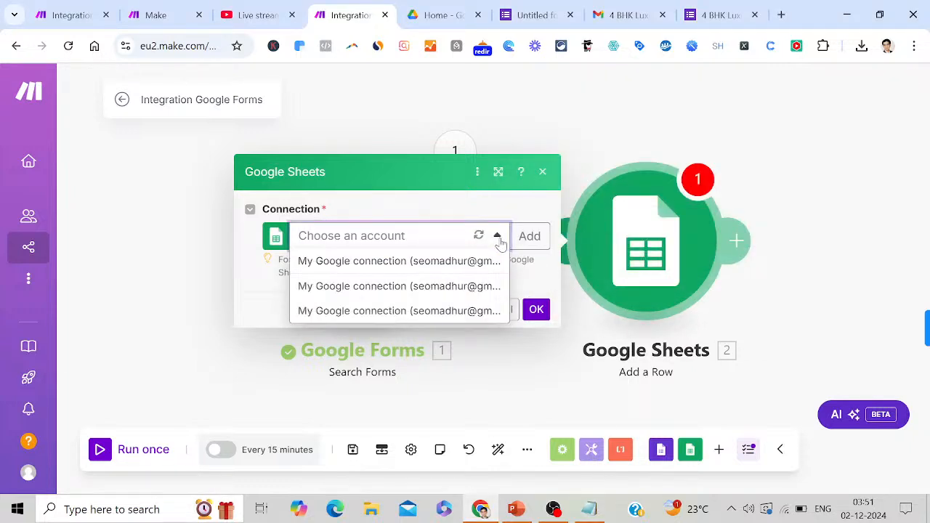
pyautogui.click(416, 263)
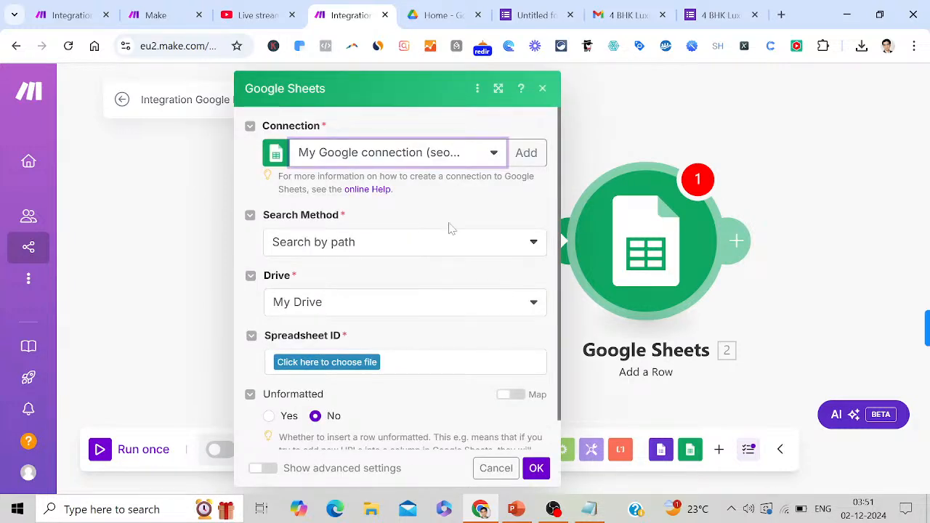
pyautogui.click(527, 154)
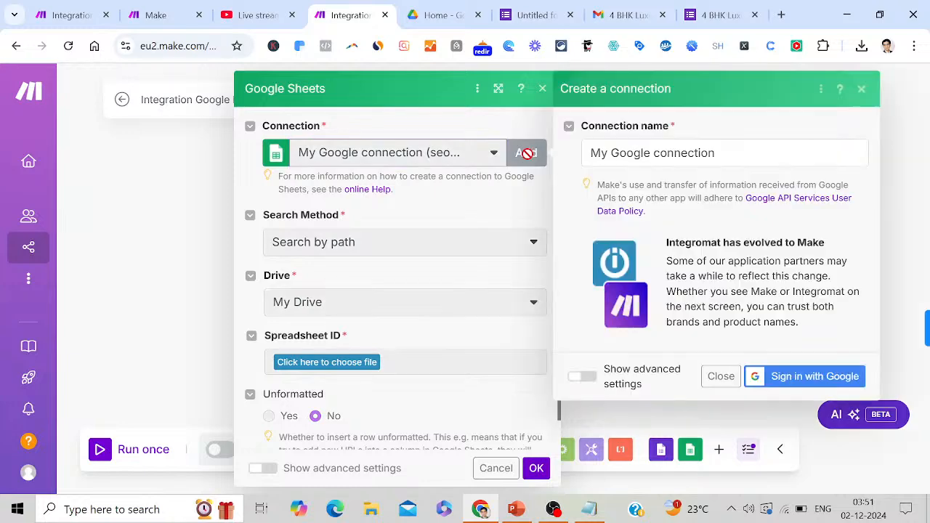
pyautogui.click(805, 377)
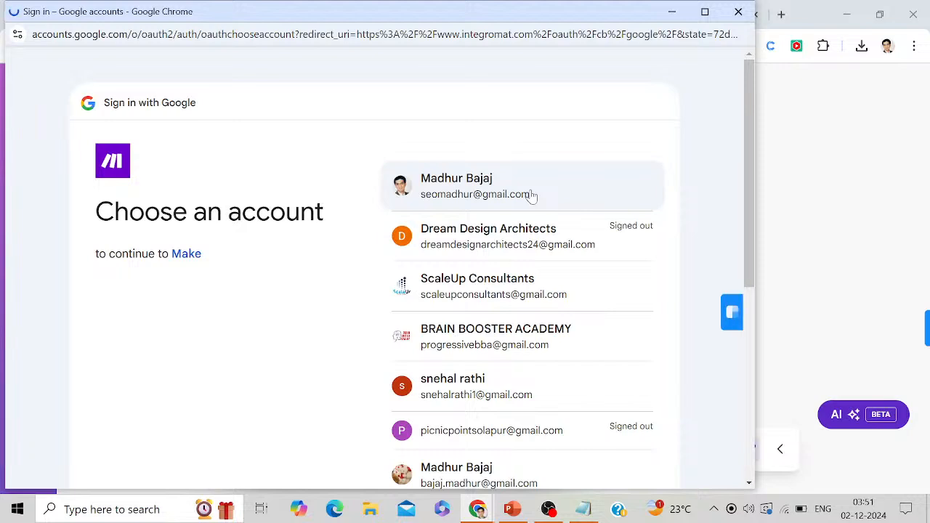
pyautogui.click(532, 195)
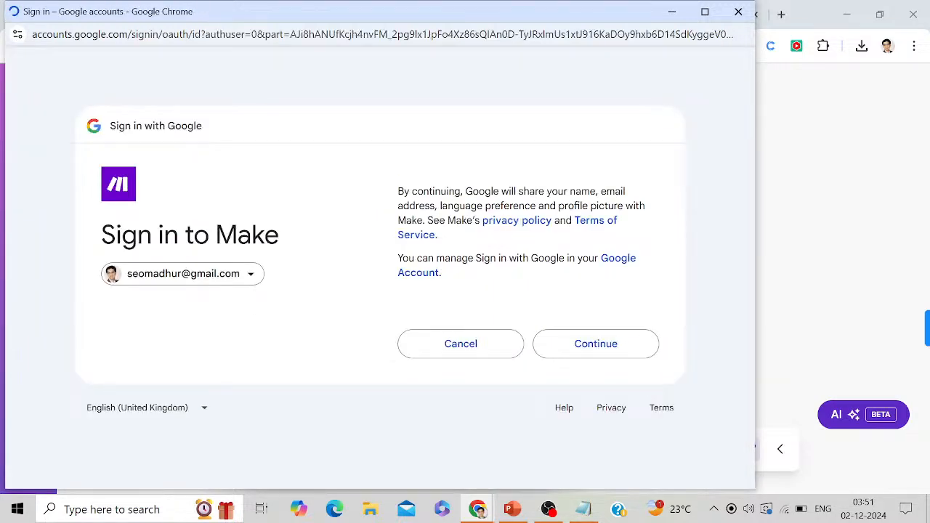
pyautogui.click(610, 347)
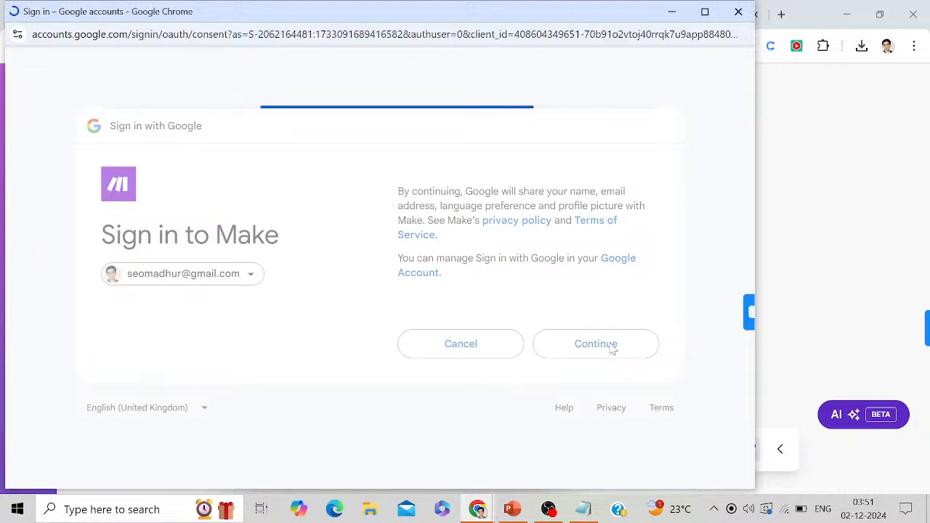
pyautogui.click(590, 469)
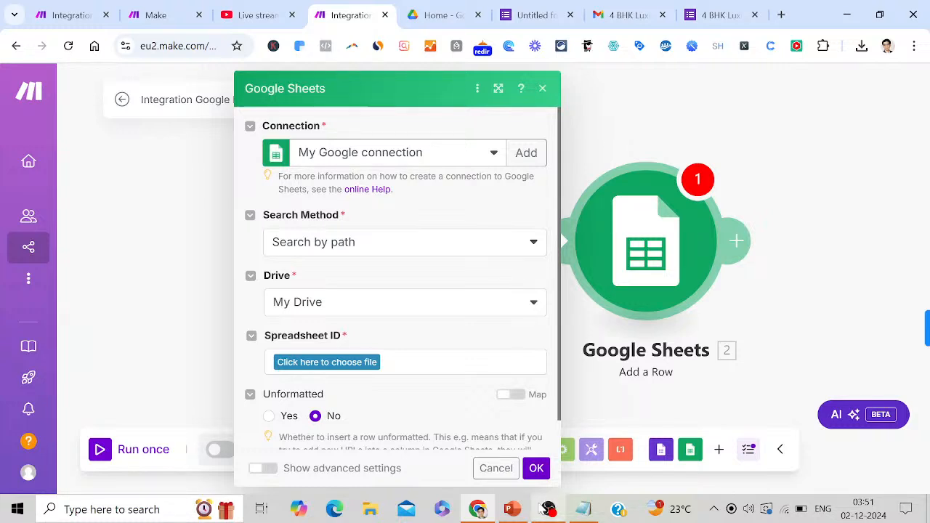
# Bring Notepad forward and start a new line after the last note
pyautogui.click(585, 510)
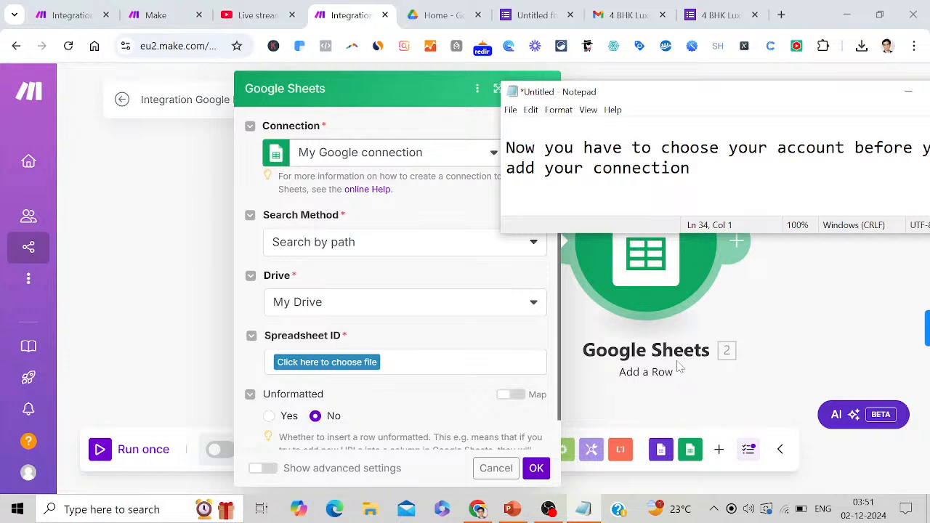
pyautogui.click(700, 169)
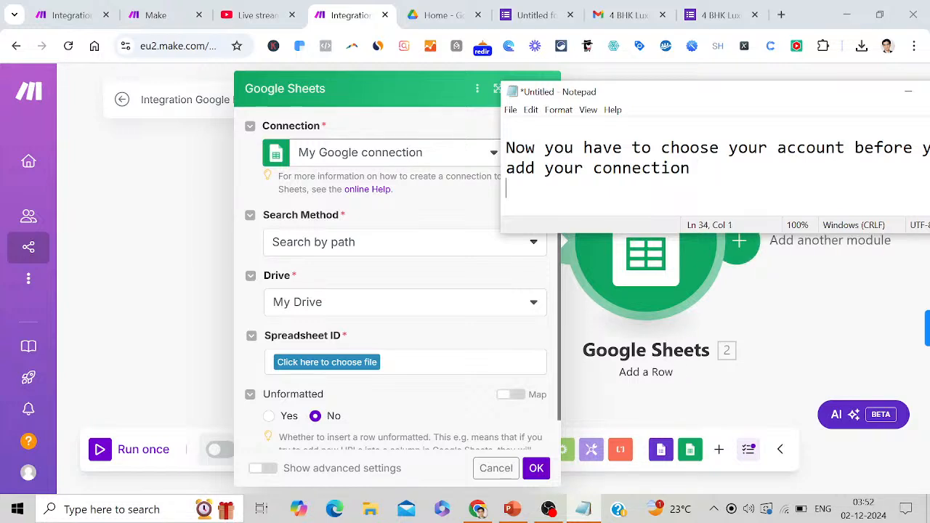
pyautogui.press('Return')
# Note 'Click on search method' and set the Search Method to Enter manually
pyautogui.write('Click o')
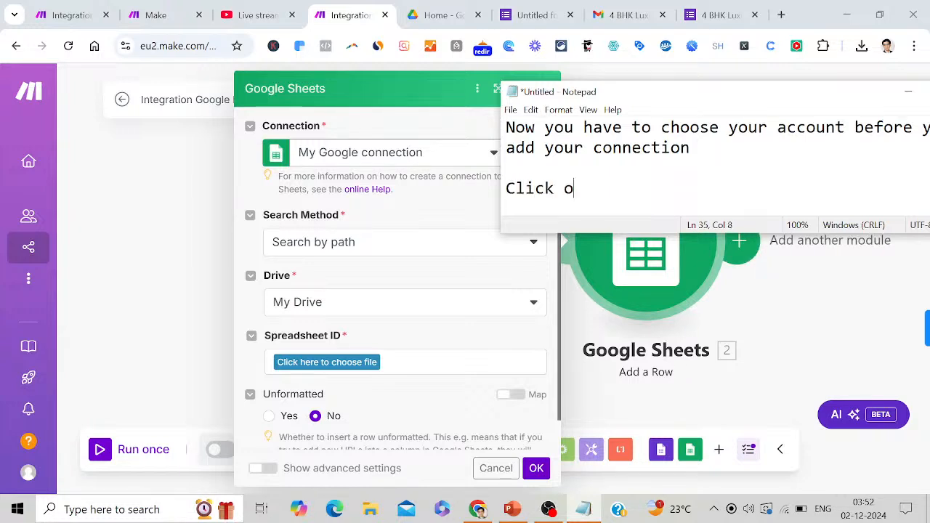
pyautogui.write('n search method')
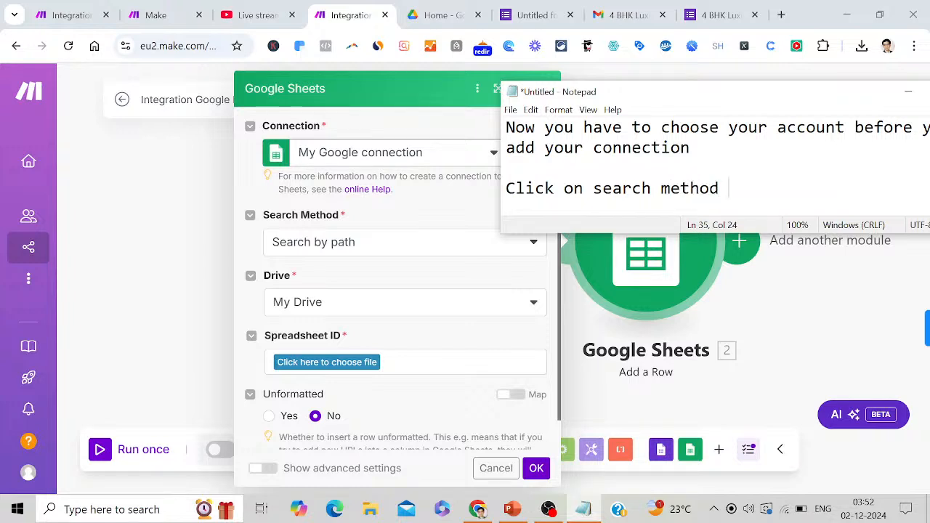
pyautogui.press('Return')
pyautogui.press('Return')
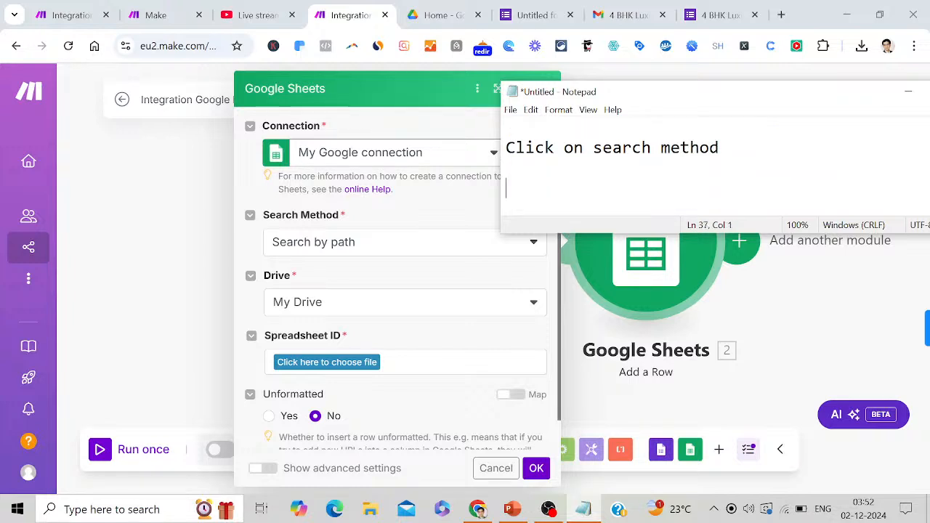
pyautogui.click(534, 243)
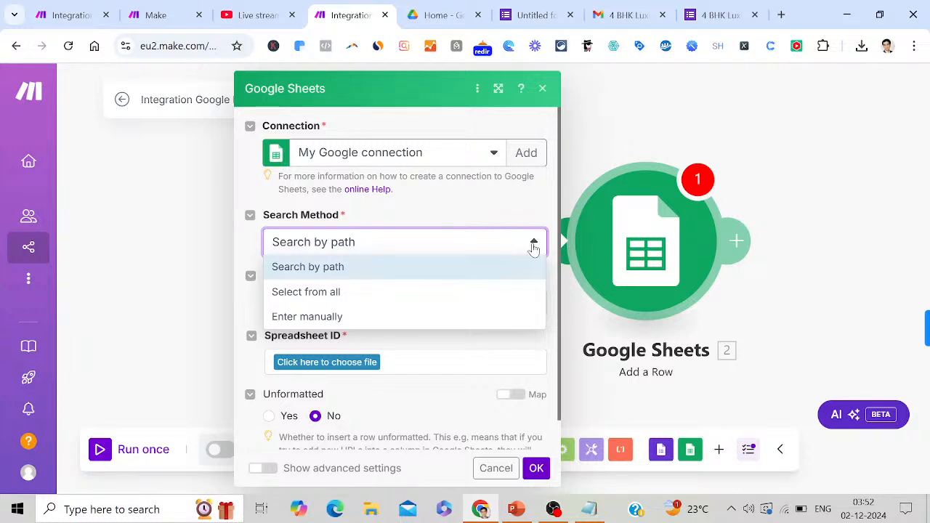
pyautogui.click(427, 319)
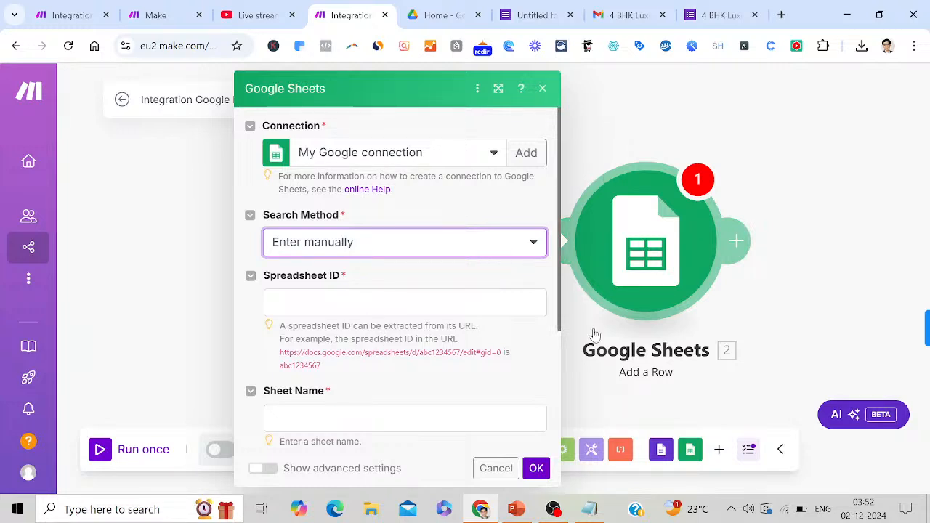
# Add the note 'Here you can enter the spreadsheet ID' in Notepad
pyautogui.click(593, 510)
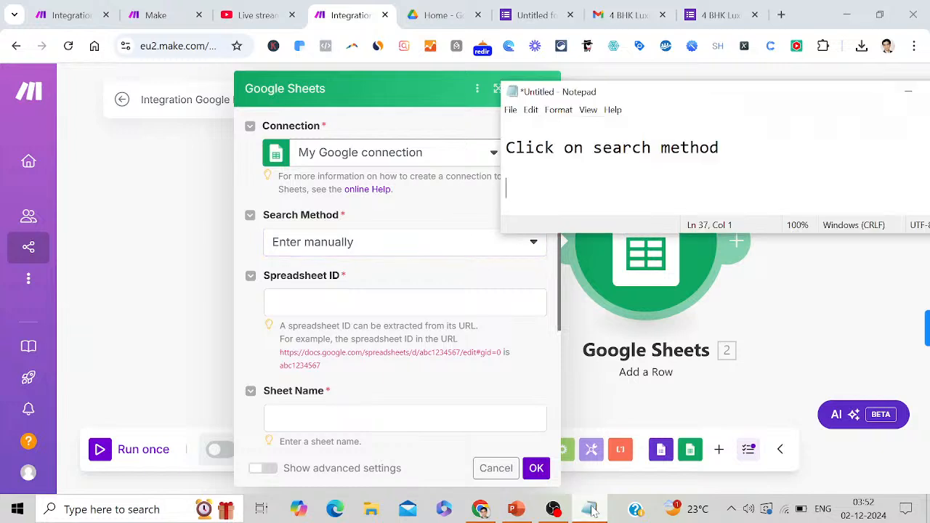
pyautogui.write('Here')
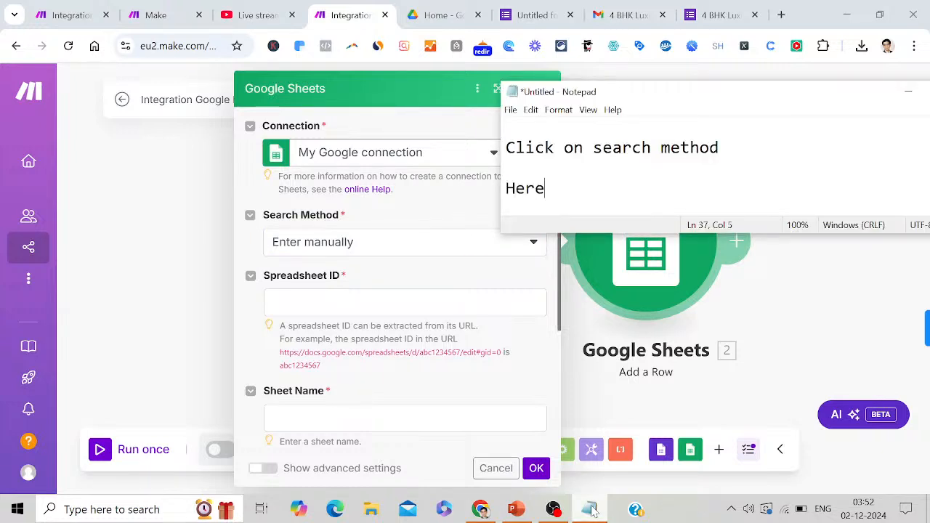
pyautogui.write(' you da')
pyautogui.press('BackSpace')
pyautogui.write('can enter')
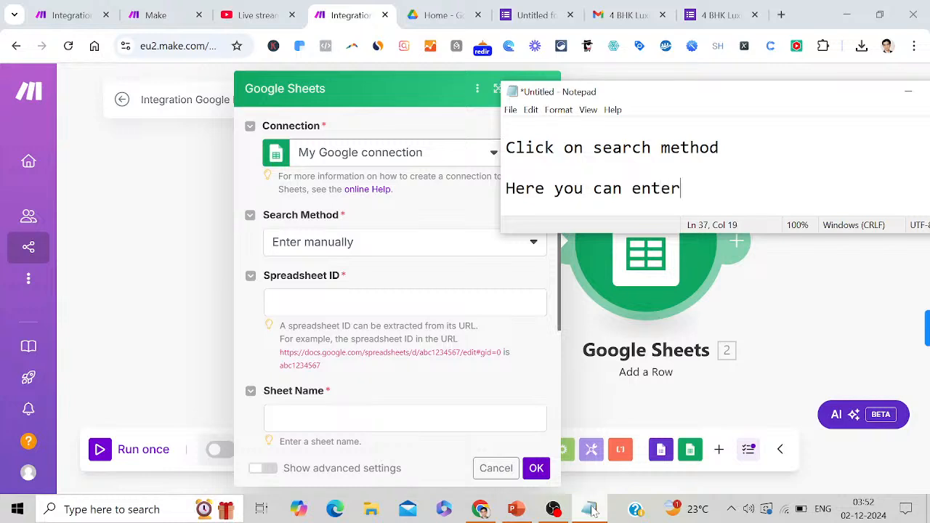
pyautogui.write(' the sprea')
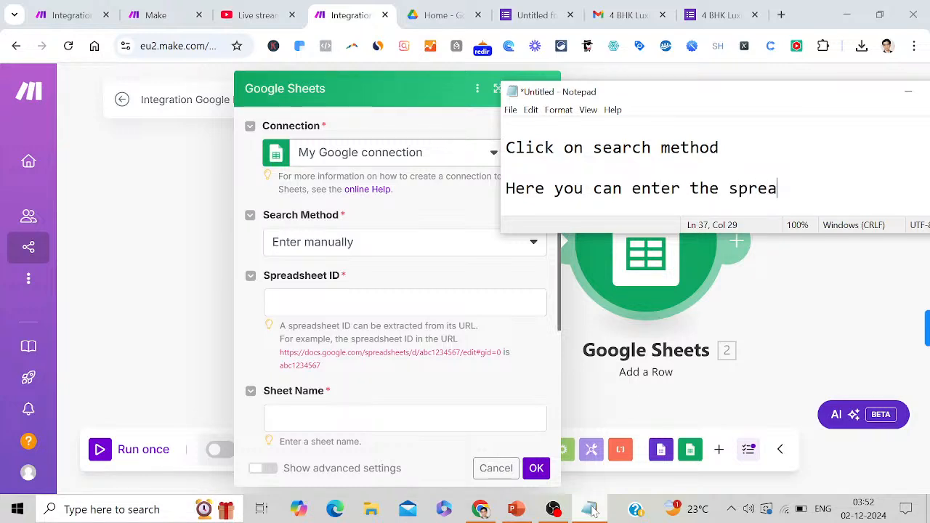
pyautogui.write('dsheet ')
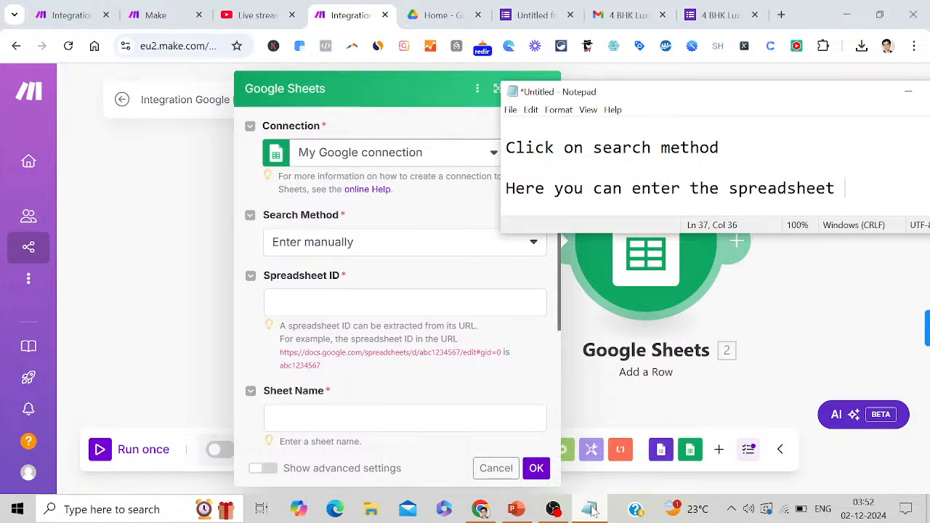
pyautogui.write('ID')
pyautogui.press('Return')
pyautogui.press('Return')
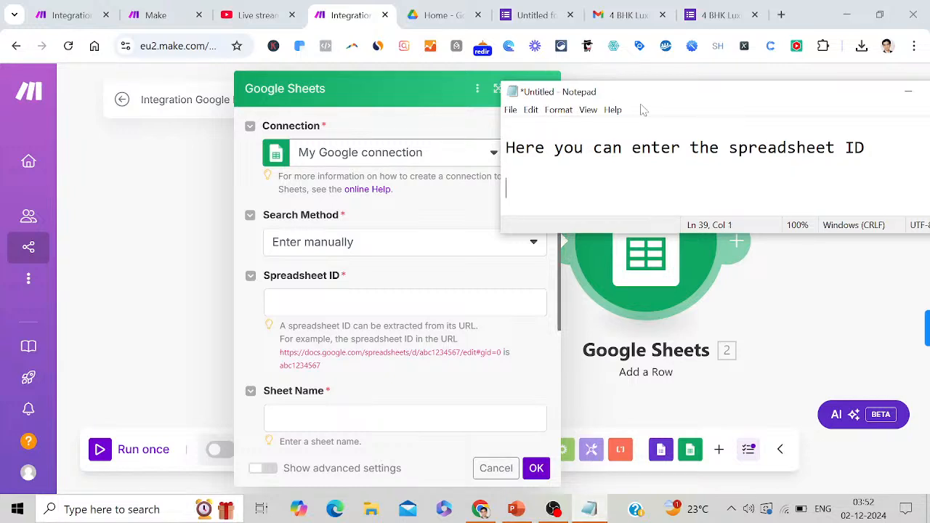
# View the live 4 BHK Luxury Villa form and open it in the editor
pyautogui.click(631, 11)
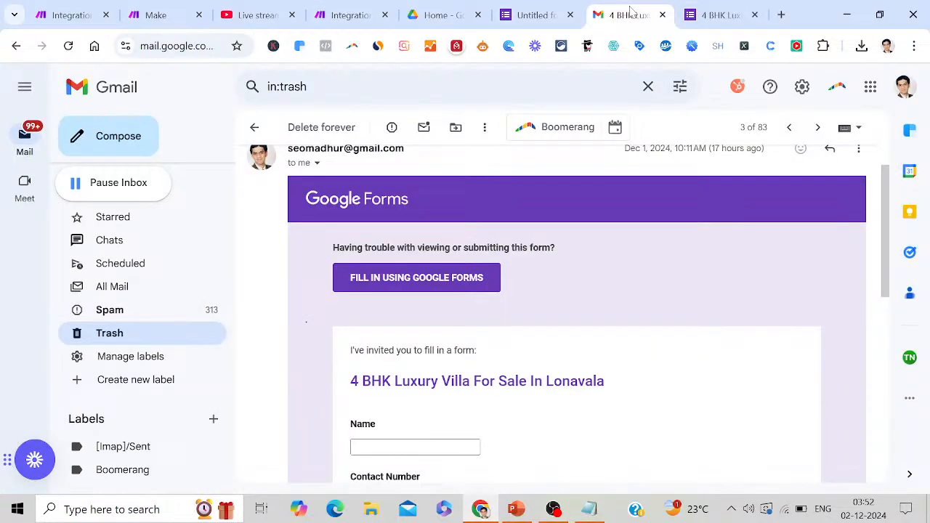
pyautogui.click(707, 18)
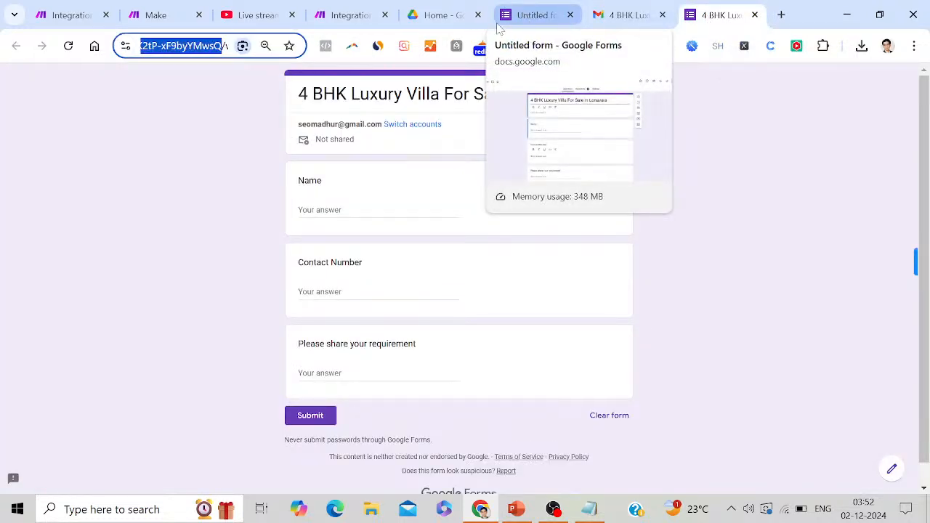
pyautogui.click(534, 20)
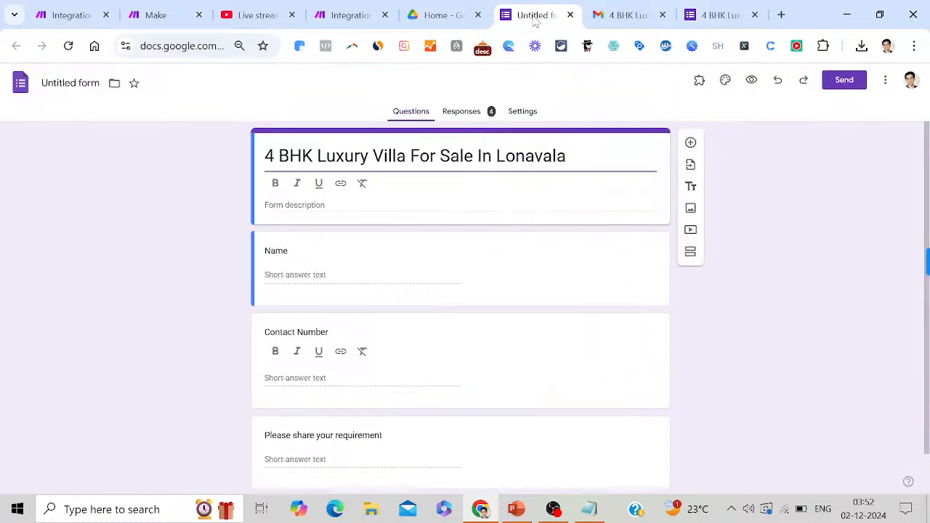
# Load Google Drive in the Gmail tab, briefly checking the YouTube live stream tab
pyautogui.click(623, 18)
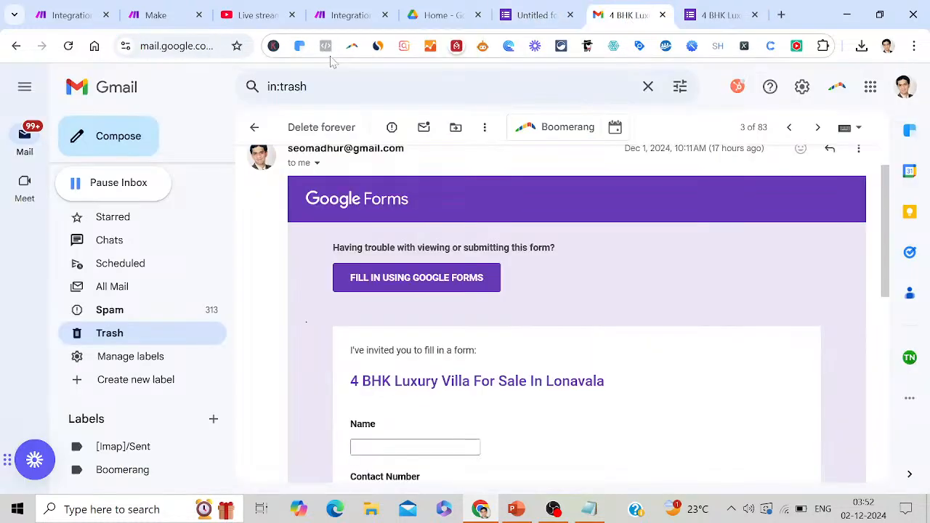
pyautogui.hotkey('ctrl', 'l')
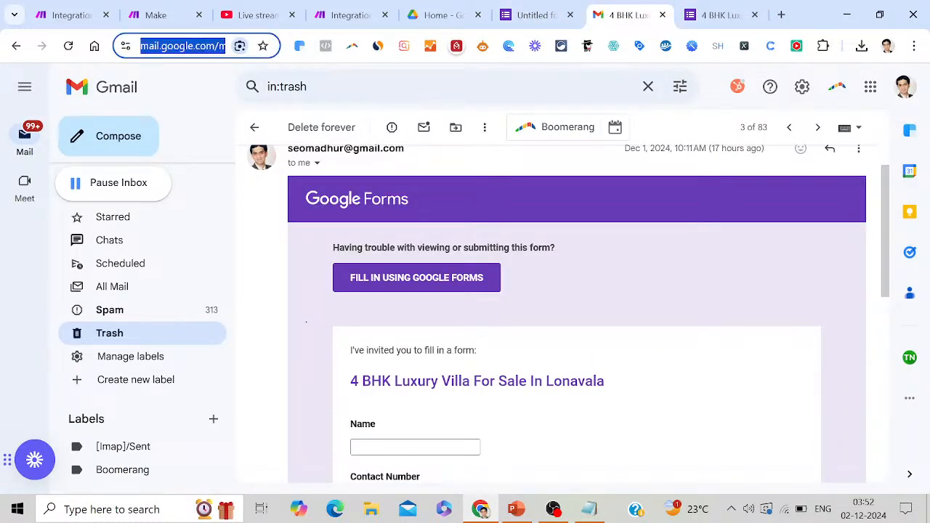
pyautogui.write('drive')
pyautogui.press('Return')
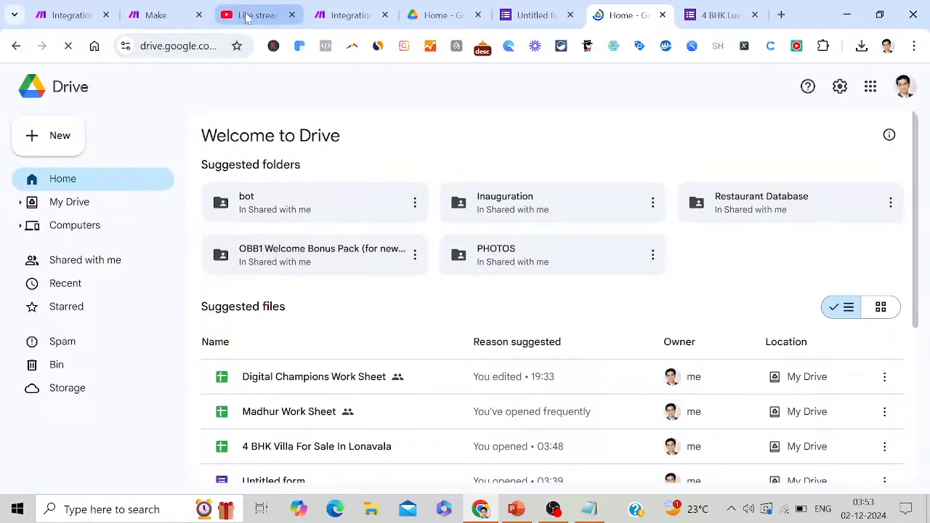
pyautogui.click(249, 16)
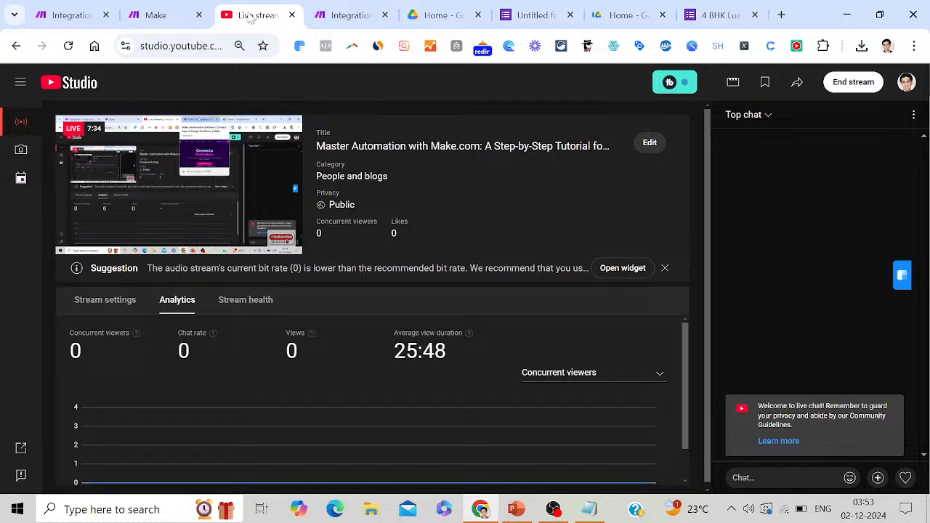
pyautogui.click(616, 15)
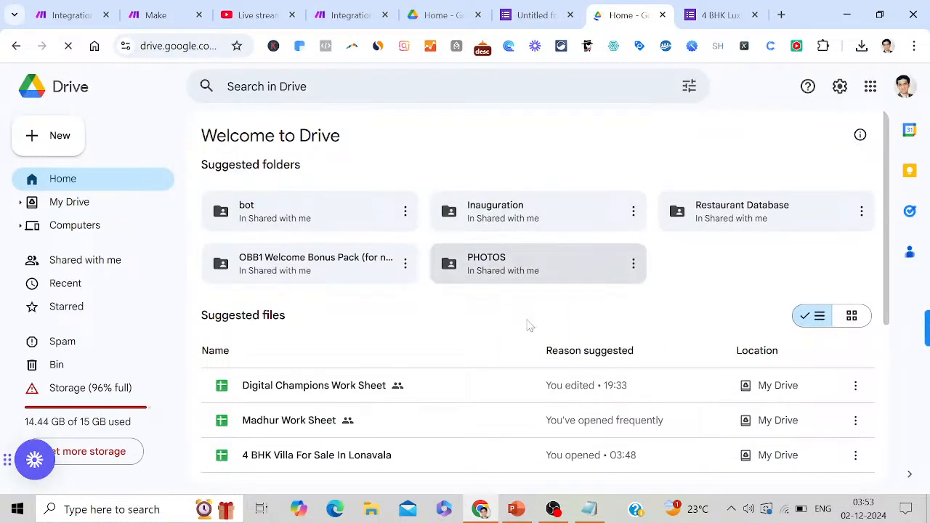
# Open the 4 BHK Villa For Sale In Lonavala spreadsheet, copy its URL, and return to Make
pyautogui.doubleClick(367, 455)
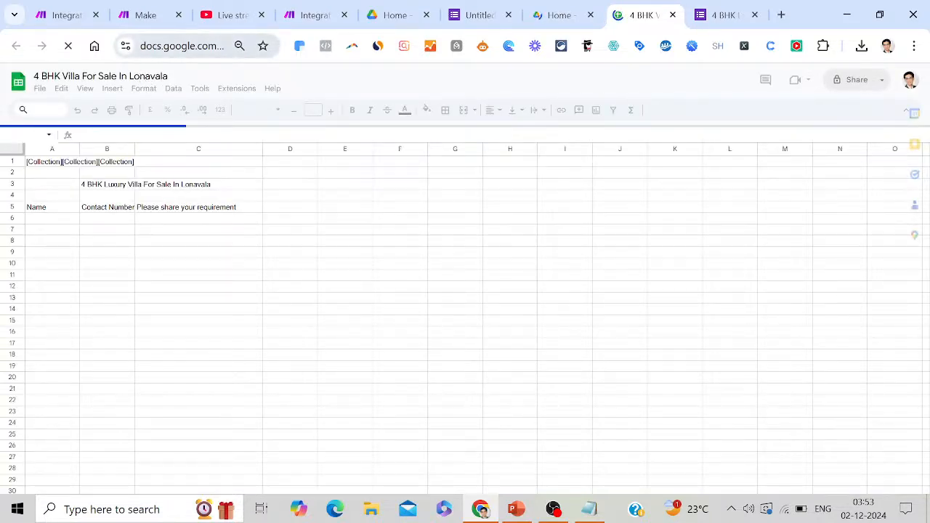
pyautogui.click(177, 45)
pyautogui.rightClick(160, 46)
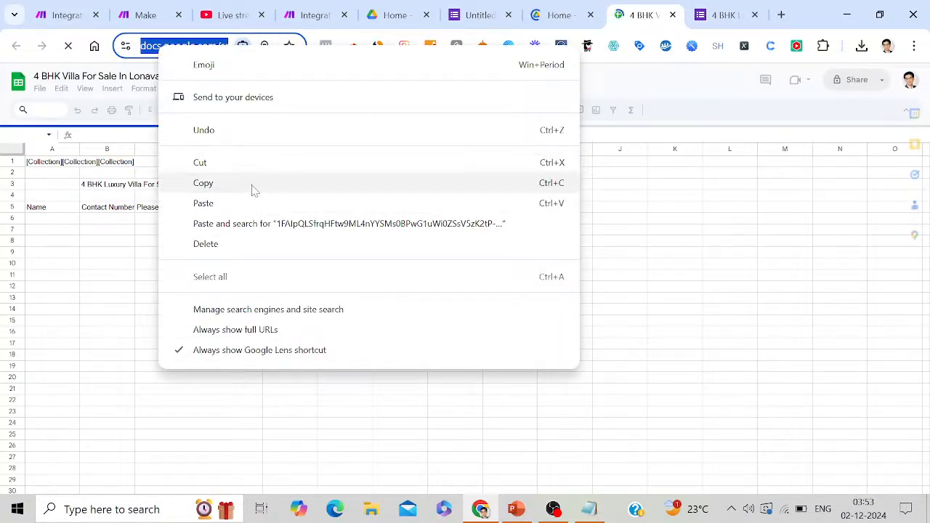
pyautogui.click(254, 190)
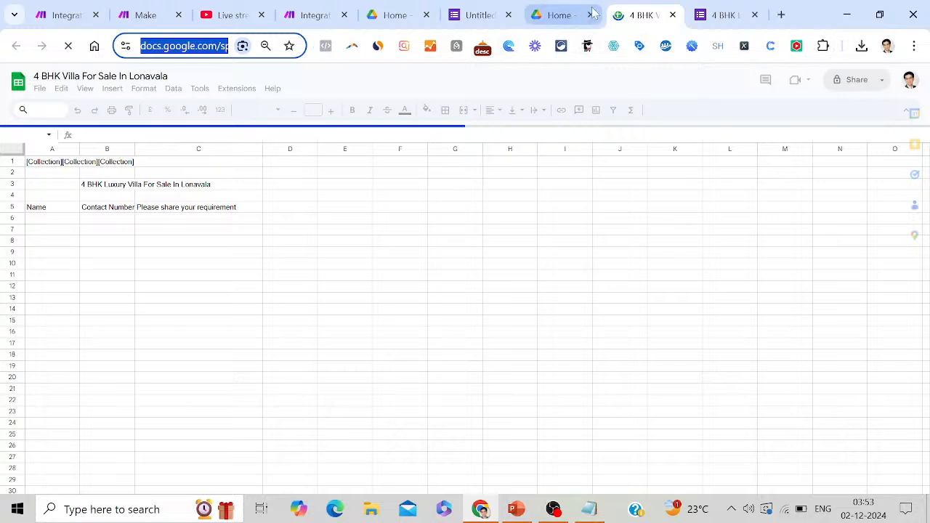
pyautogui.click(480, 15)
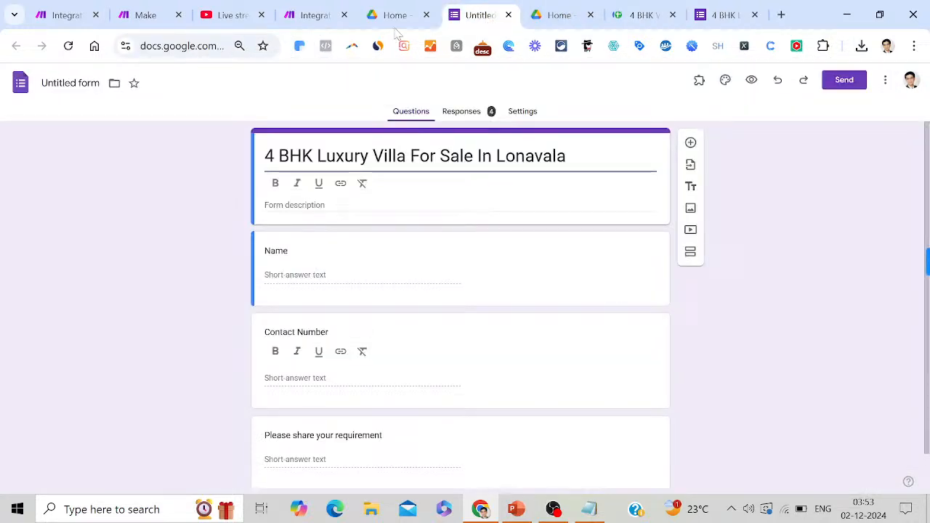
pyautogui.click(327, 16)
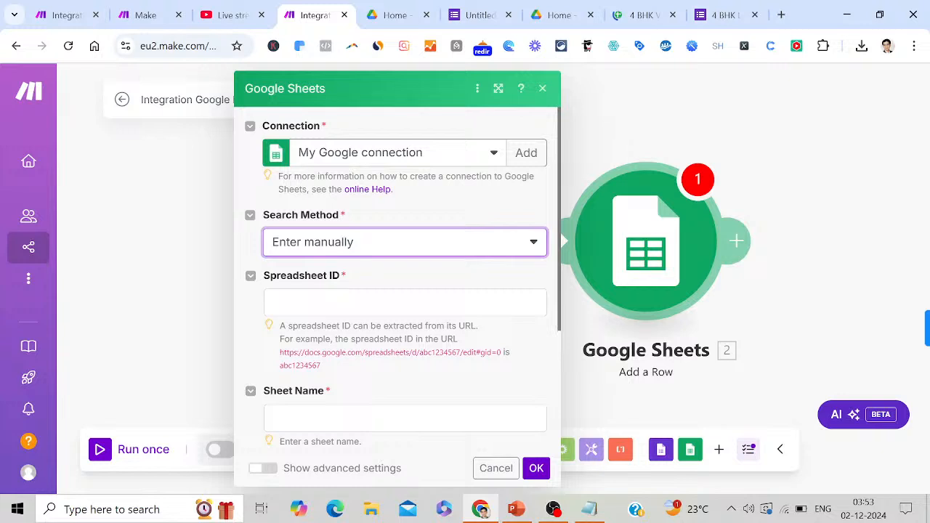
# Paste the spreadsheet URL into Spreadsheet ID and close the Google Sheets module settings
pyautogui.click(363, 303)
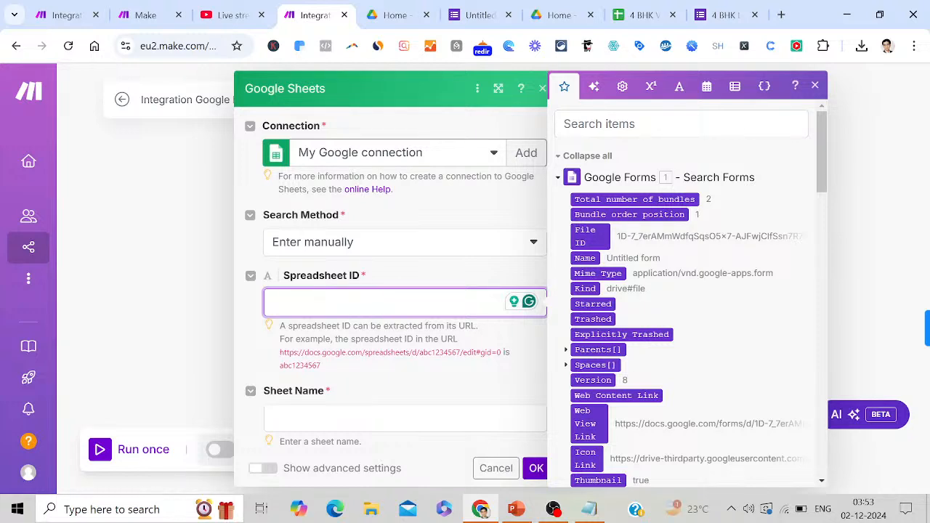
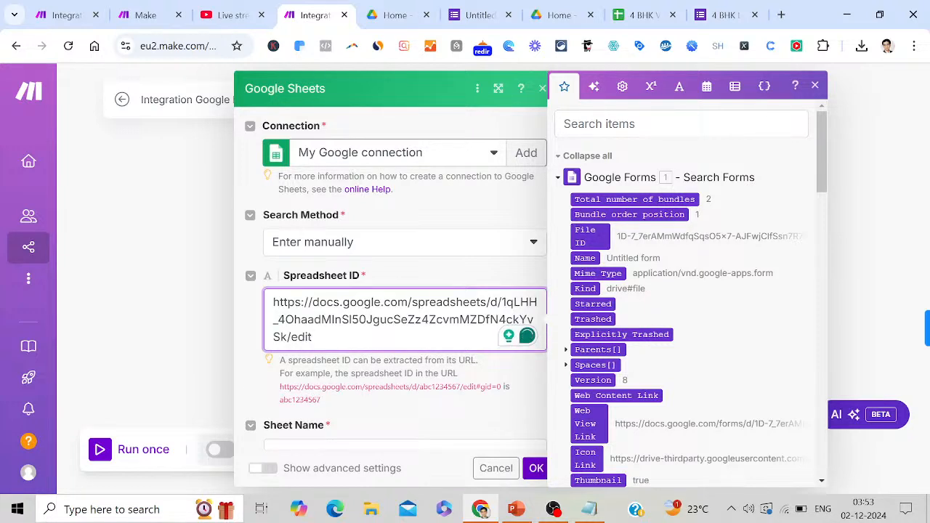
pyautogui.click(189, 363)
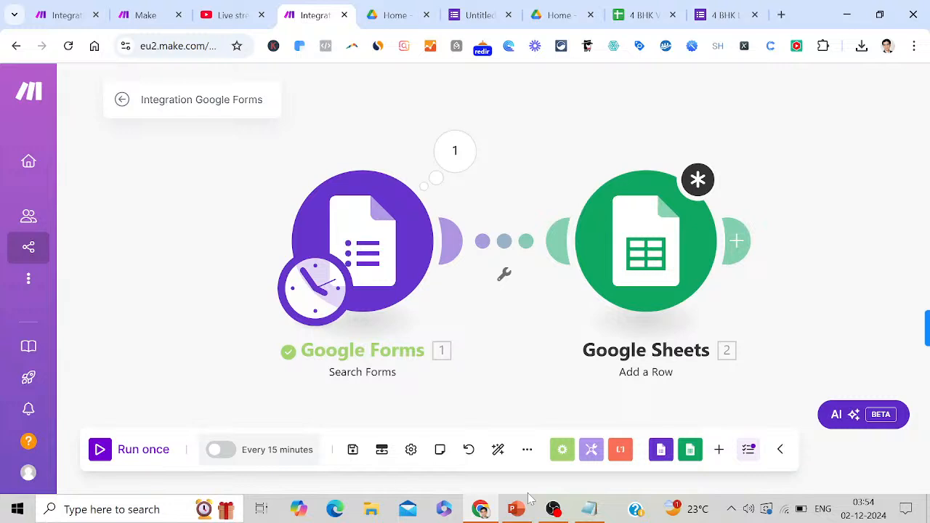
# Note 'Click on run once', then try Run once twice, dismissing the module-not-set-up warning
pyautogui.click(592, 511)
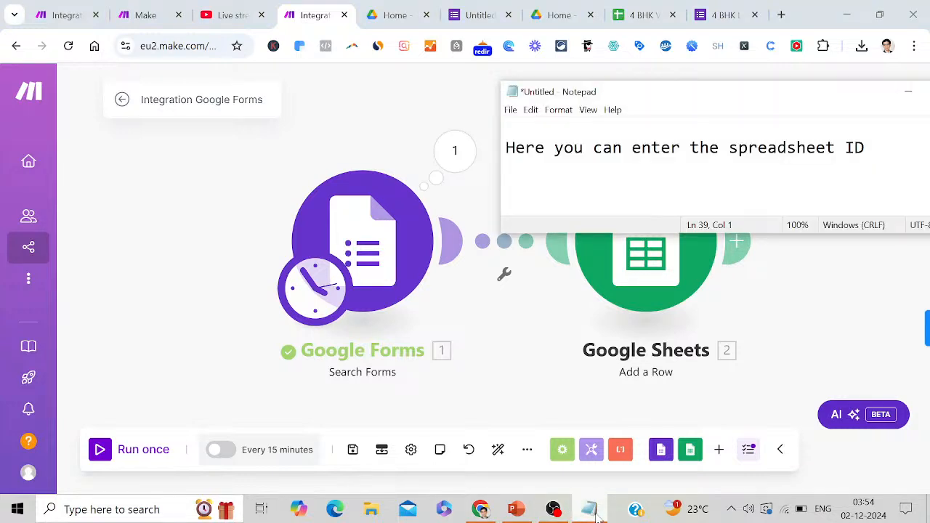
pyautogui.write('Click o')
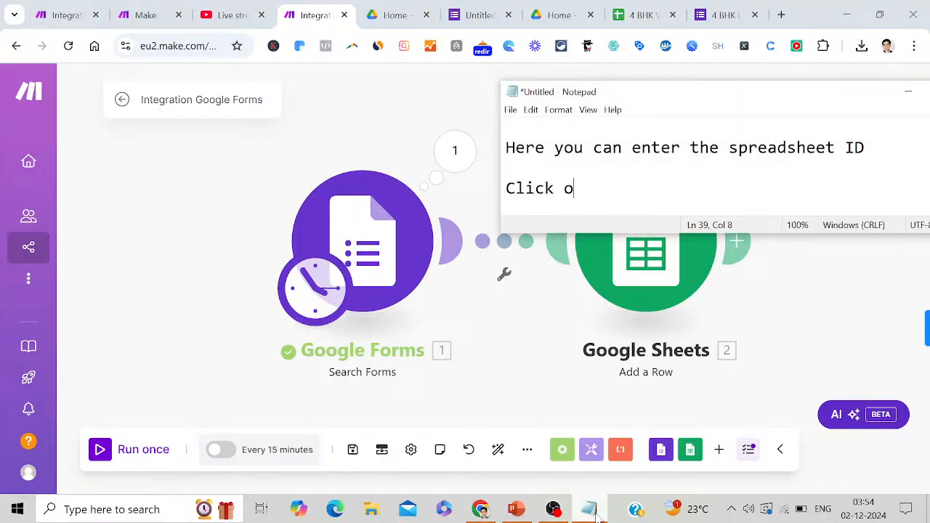
pyautogui.write('n run once')
pyautogui.press('Return')
pyautogui.press('Return')
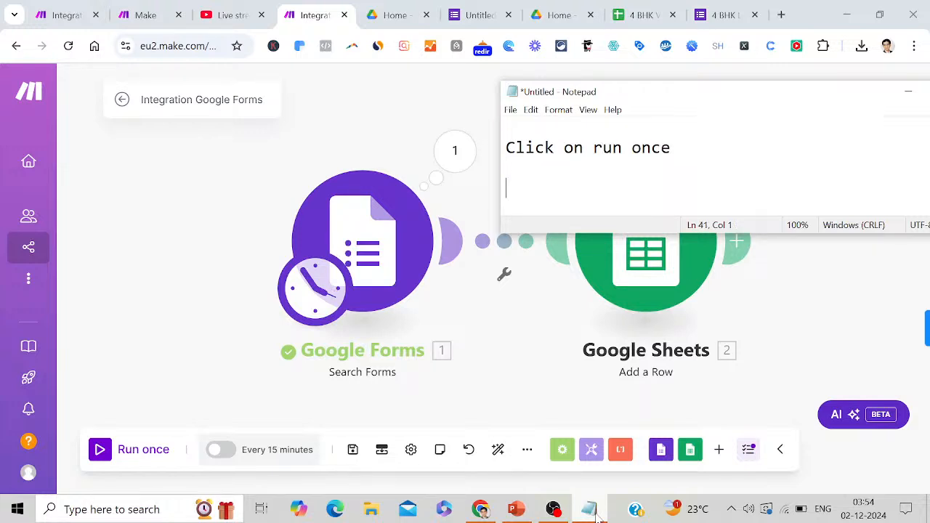
pyautogui.click(137, 451)
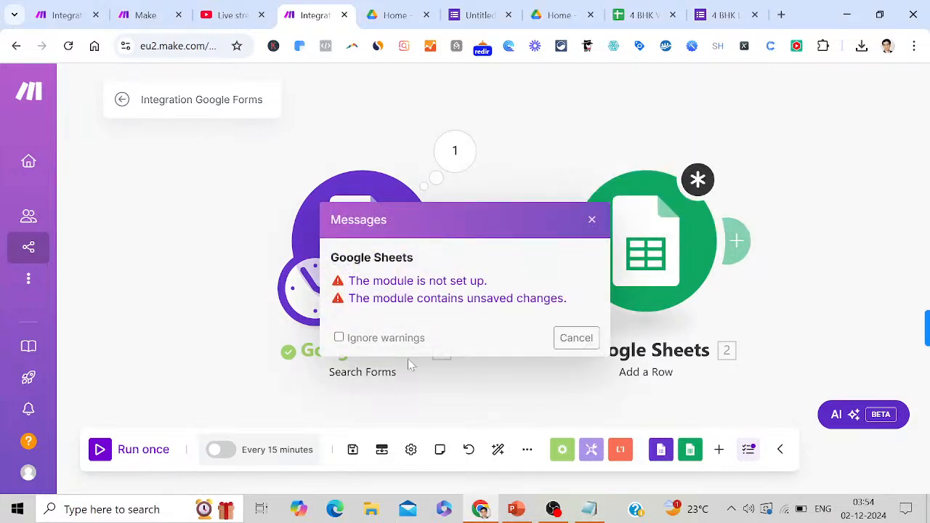
pyautogui.click(572, 338)
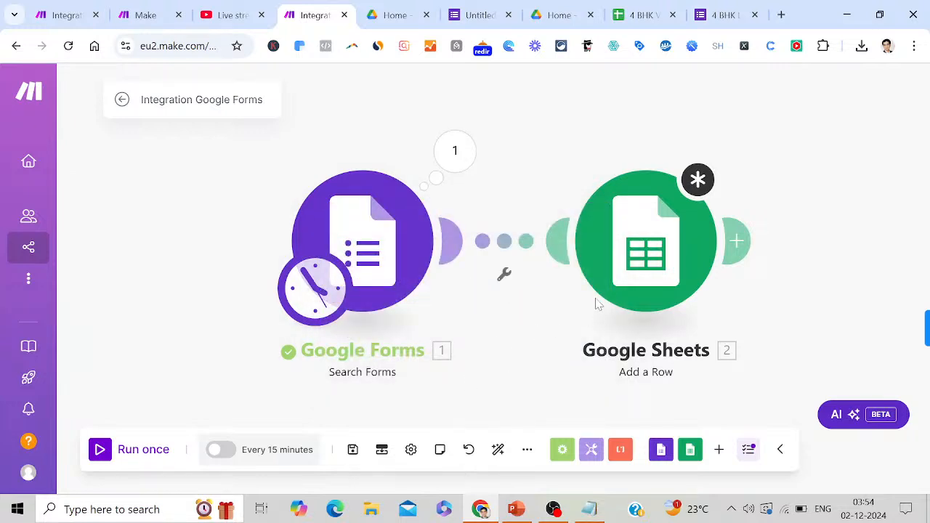
pyautogui.click(145, 453)
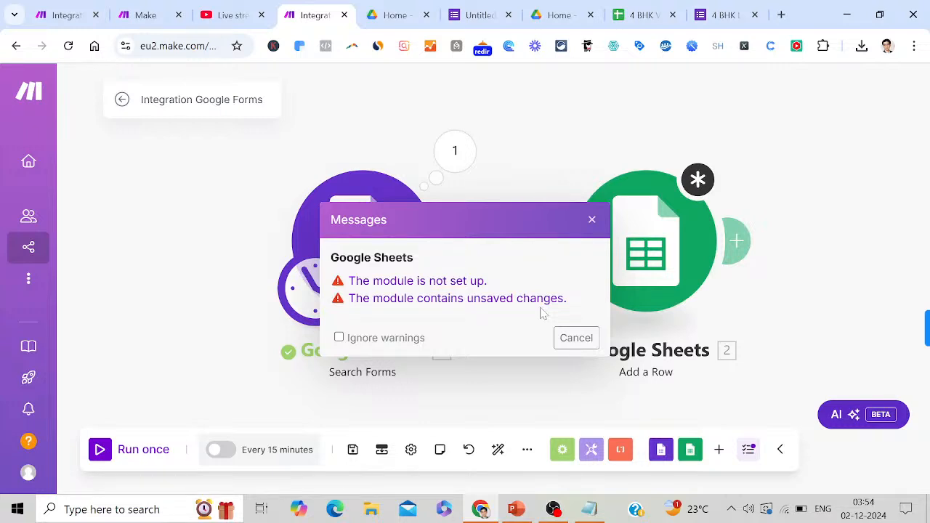
pyautogui.click(577, 337)
# Enter '4 BHK Villa For Sale In Lonavala' as the Sheets Sheet Name, then note 'Enter your sheet name'
pyautogui.click(649, 258)
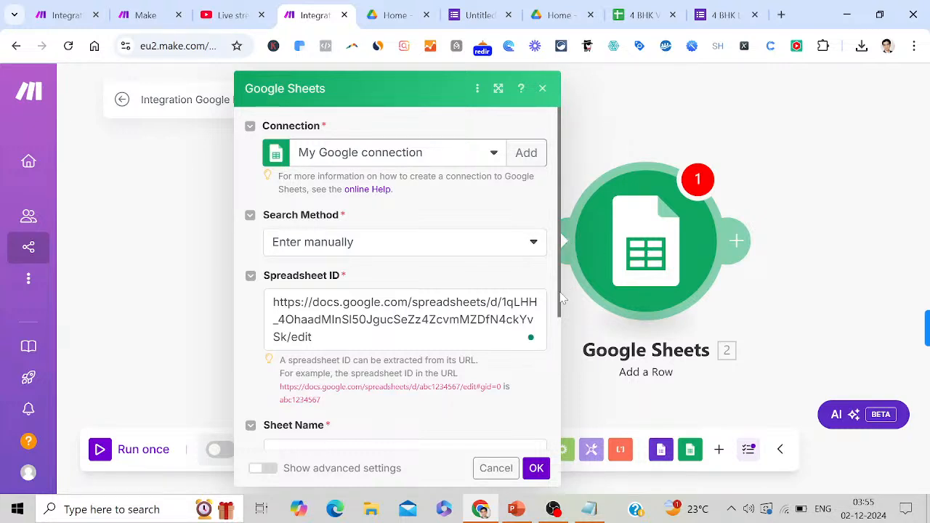
pyautogui.moveTo(561, 295); pyautogui.dragTo(565, 352)
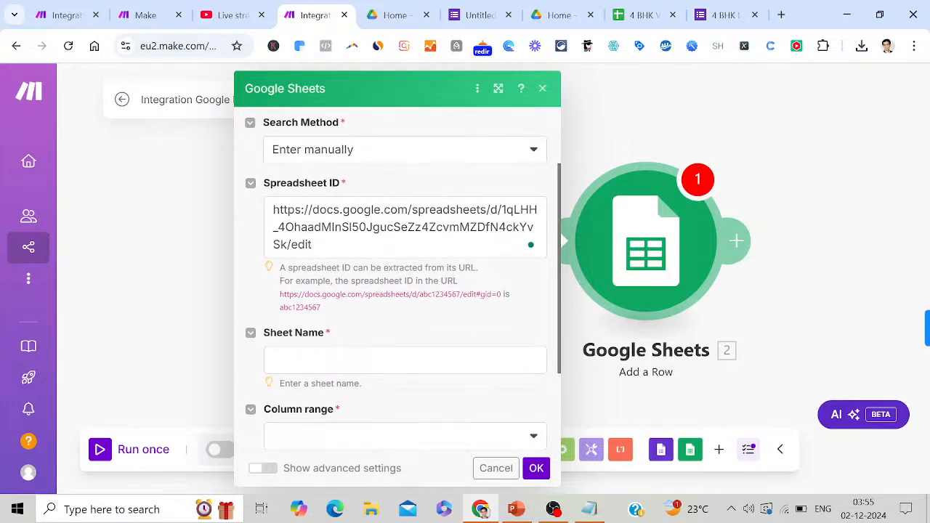
pyautogui.click(523, 359)
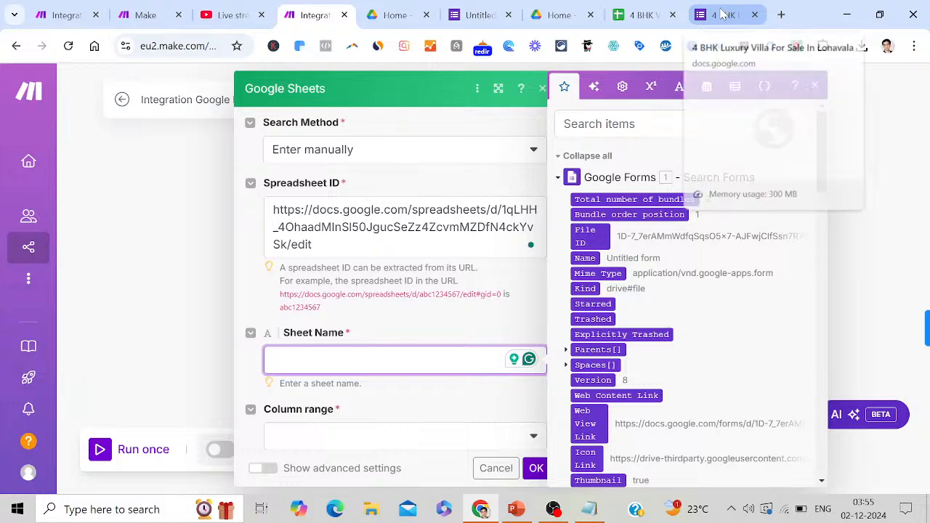
pyautogui.click(722, 15)
pyautogui.click(646, 15)
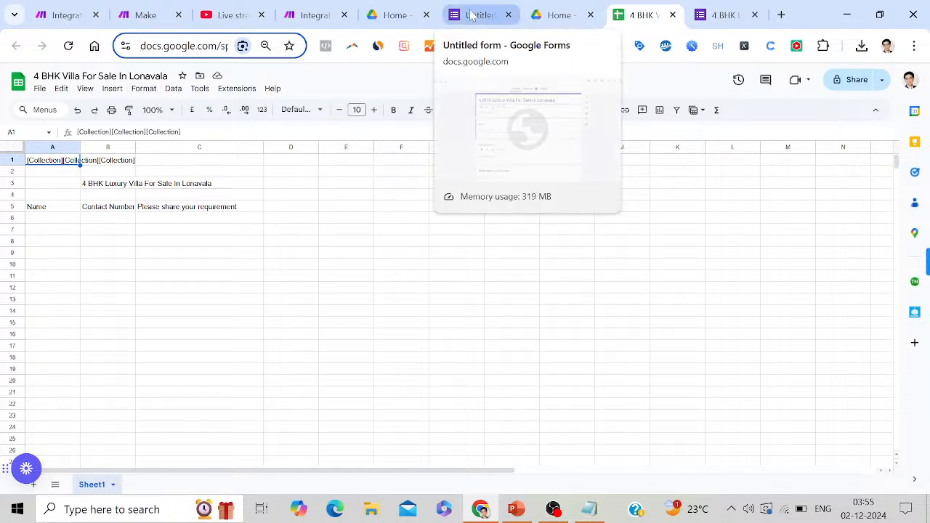
pyautogui.click(305, 14)
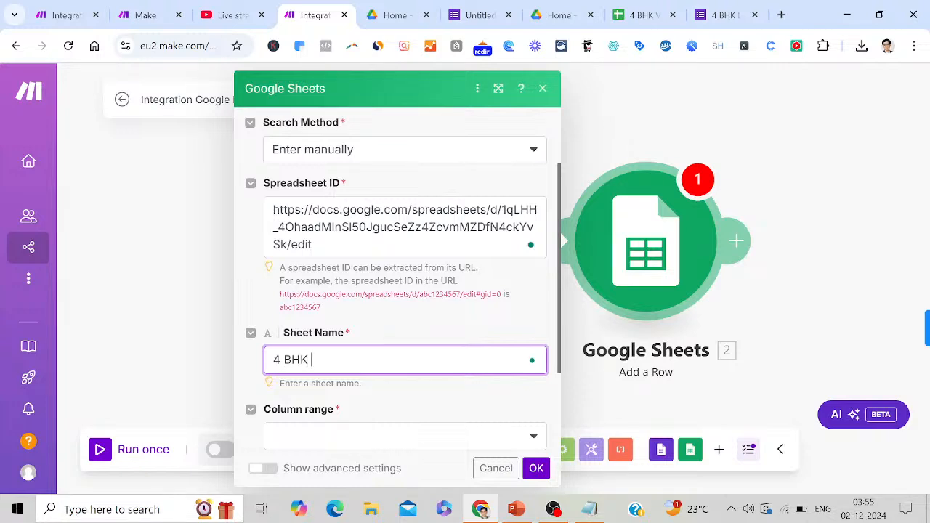
pyautogui.write('BHK Villa For Sale In Lo')
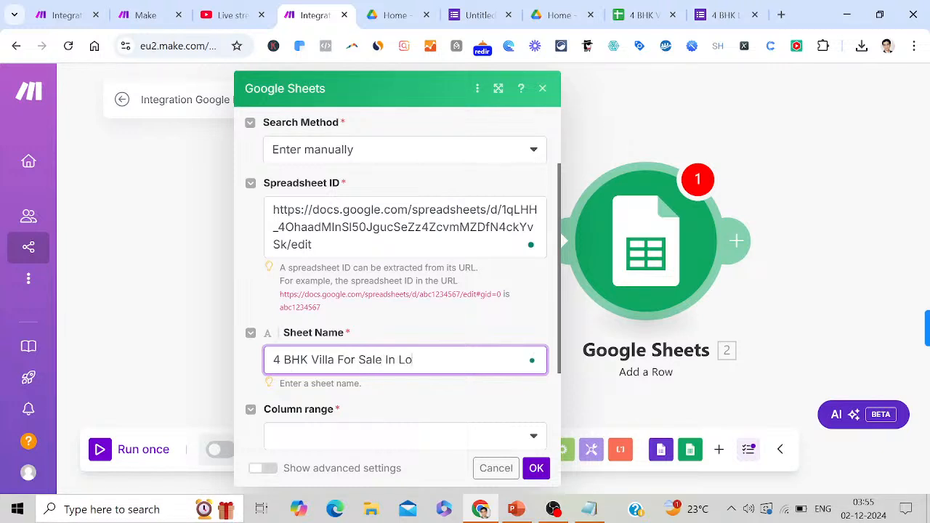
pyautogui.write('navala')
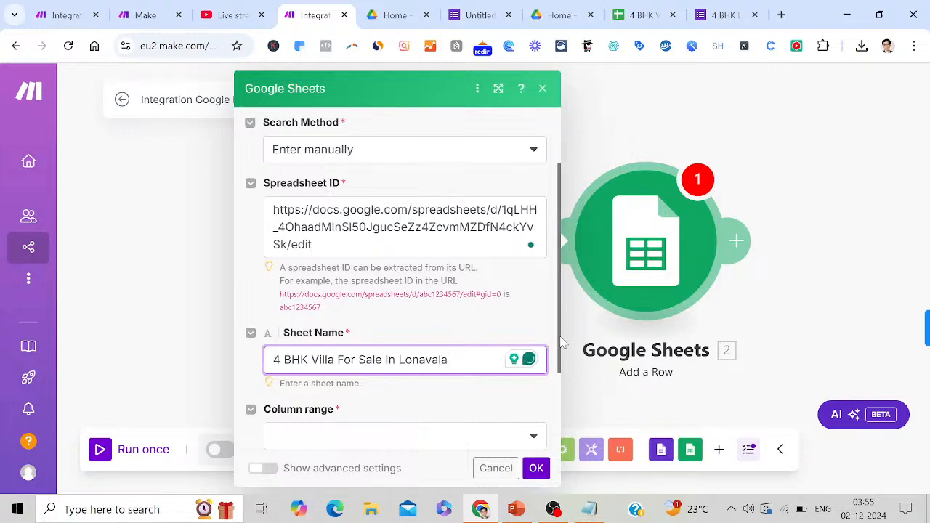
pyautogui.scroll(-2, 561, 348)
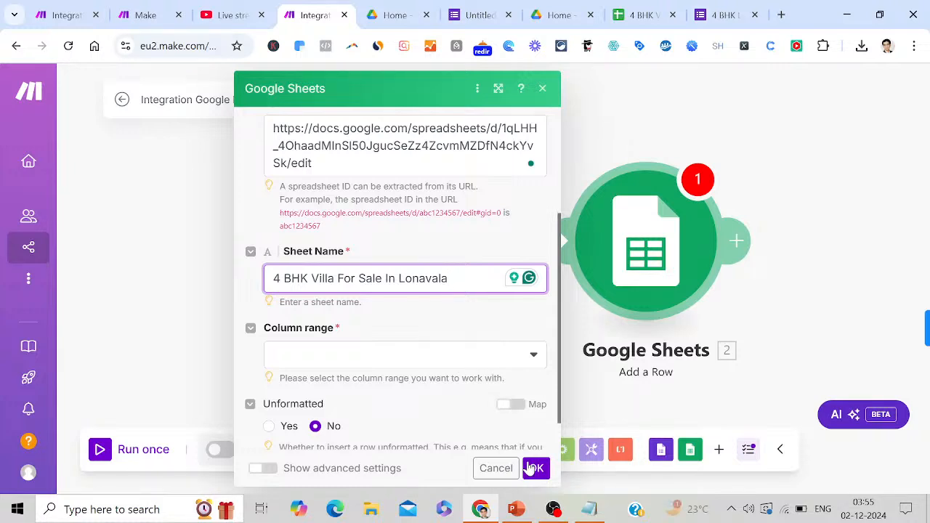
pyautogui.click(588, 511)
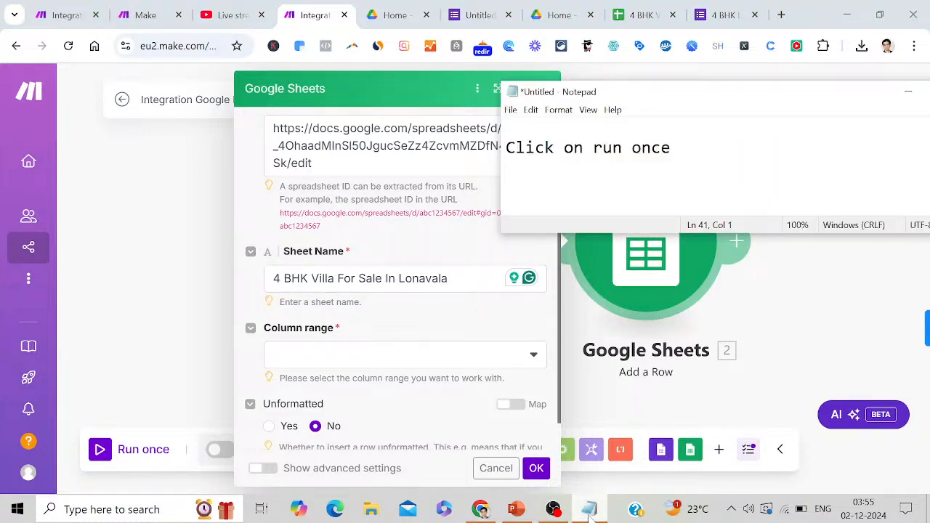
pyautogui.write('Enter your sh')
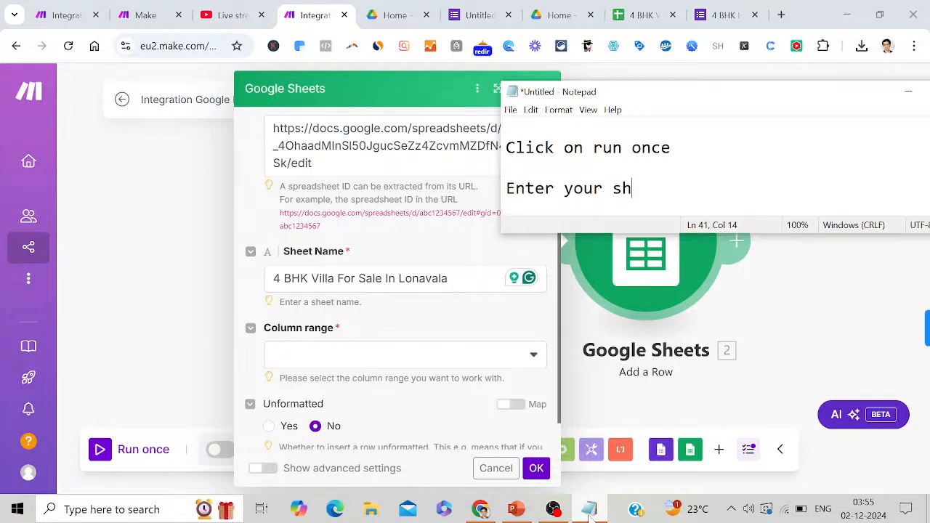
pyautogui.write('eet name')
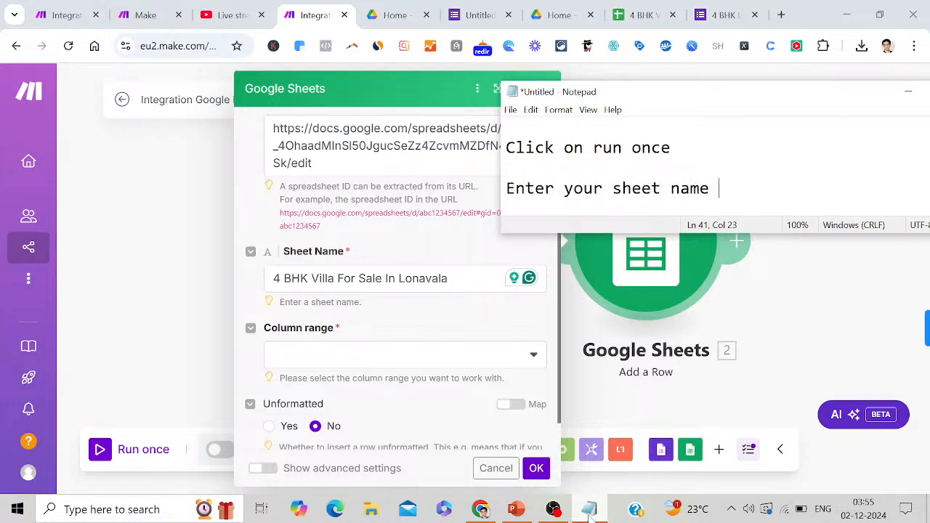
# Note '4 BHK Villa For Sale In Lonavala' and 'Now you have to click on column range', then open Column range
pyautogui.press('Return')
pyautogui.press('Return')
pyautogui.write('4 BH')
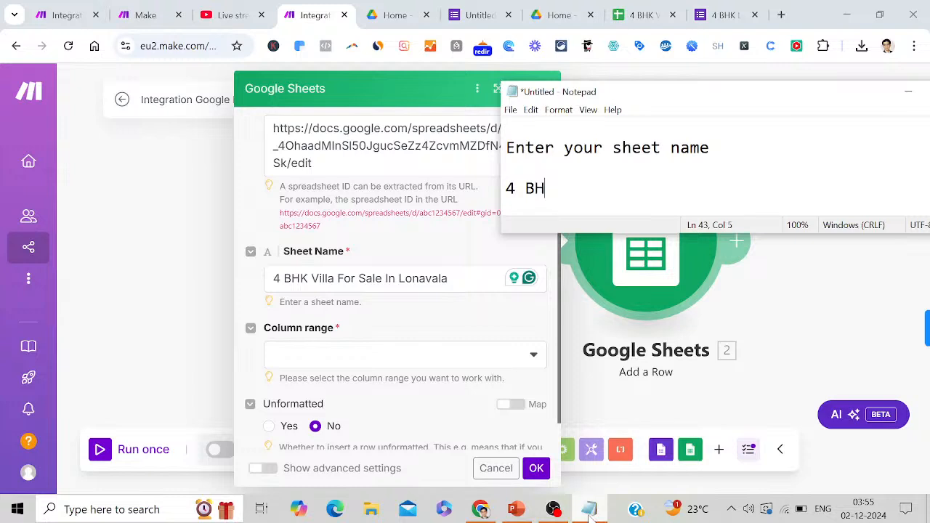
pyautogui.write('K Villa For ')
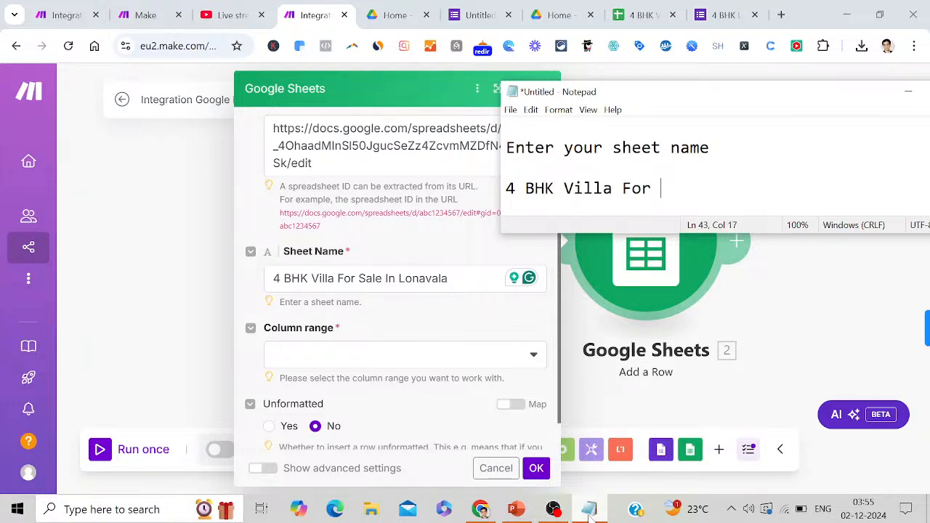
pyautogui.write('Sale In ')
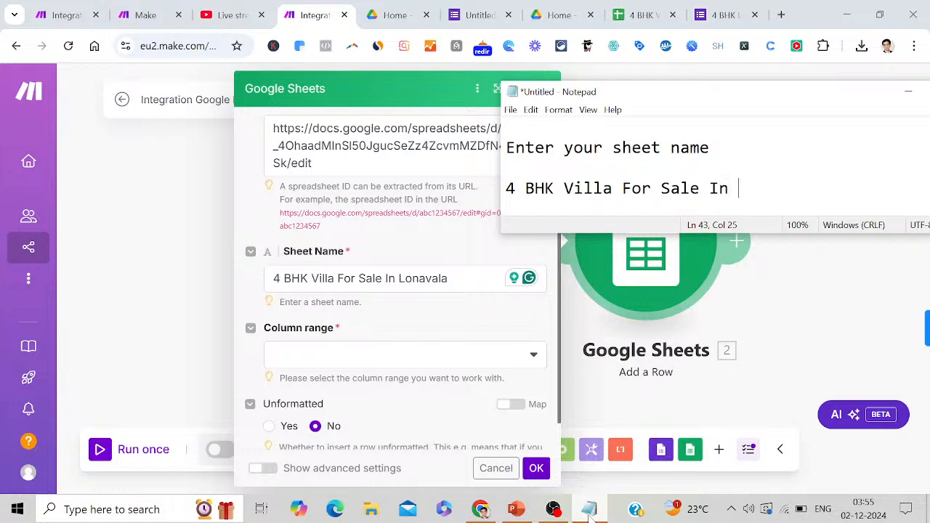
pyautogui.write('Lonavala')
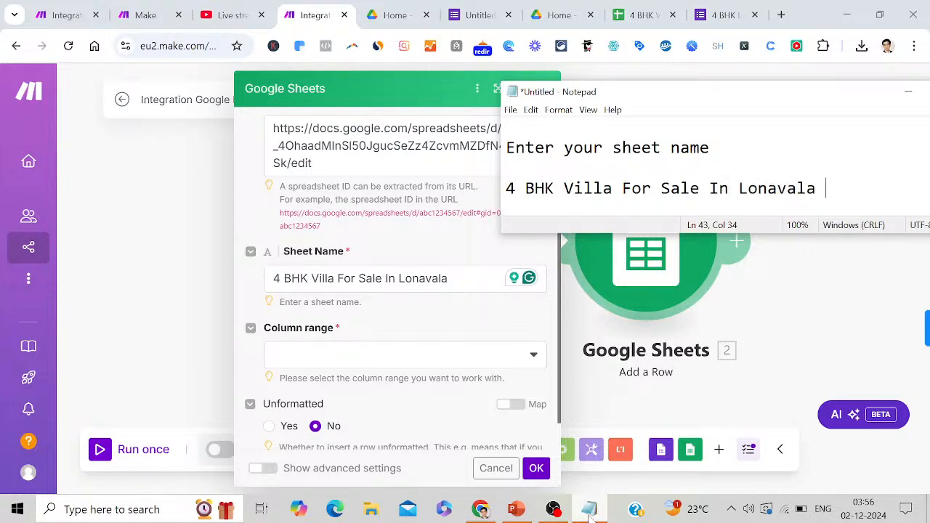
pyautogui.press('Return')
pyautogui.press('Return')
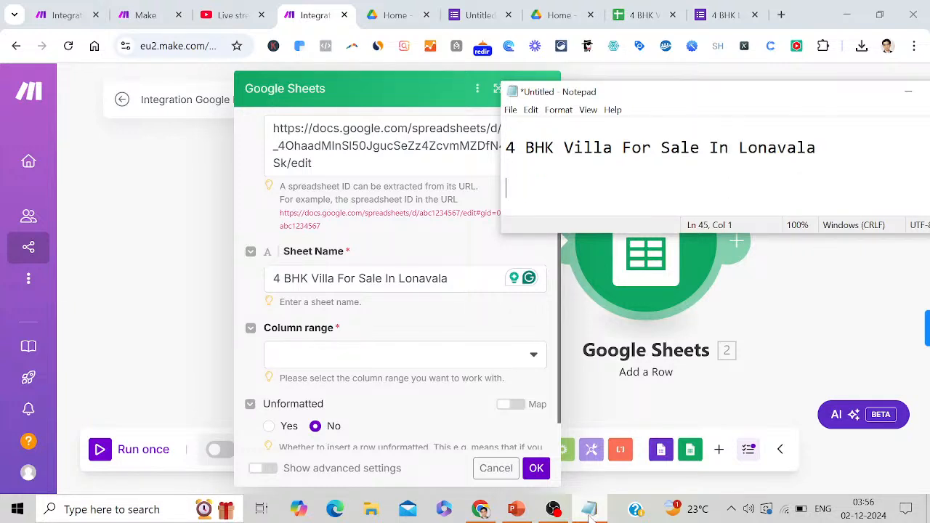
pyautogui.write('Now you have to clic')
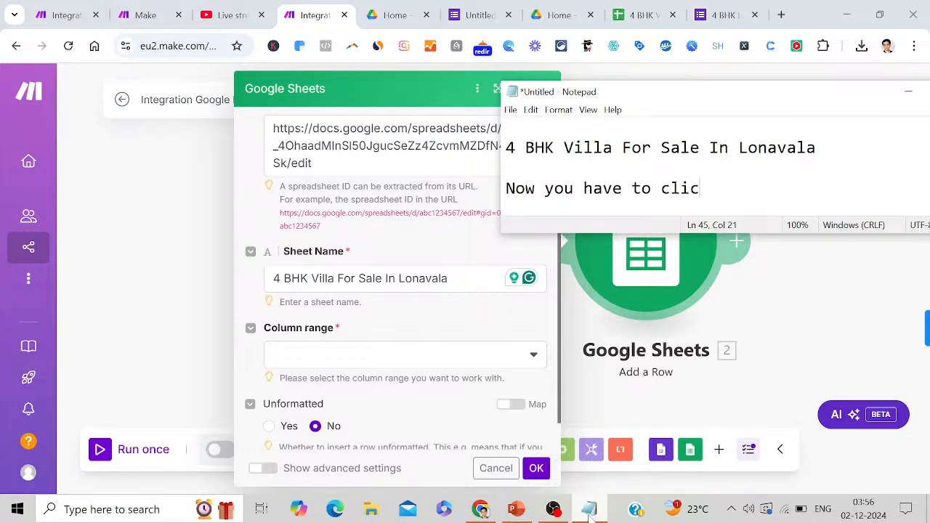
pyautogui.write('k on column')
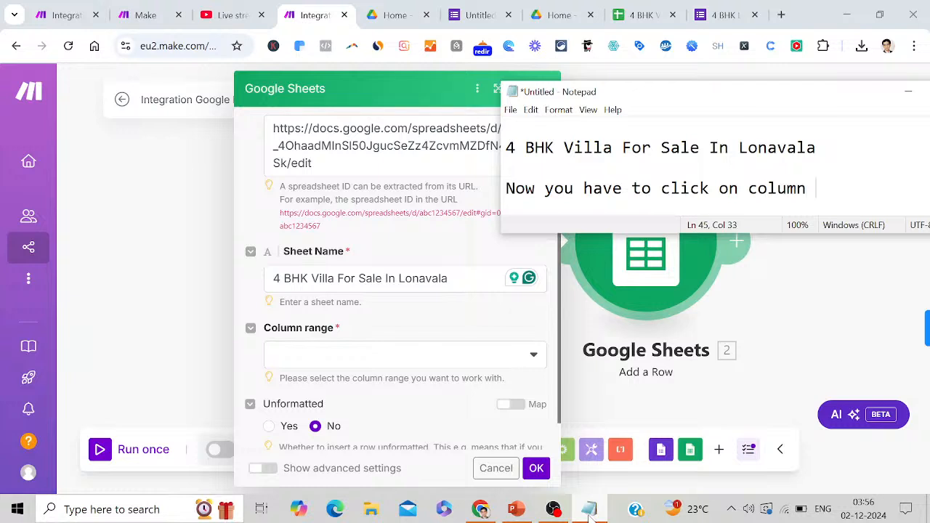
pyautogui.write(' range')
pyautogui.press('Return')
pyautogui.press('Return')
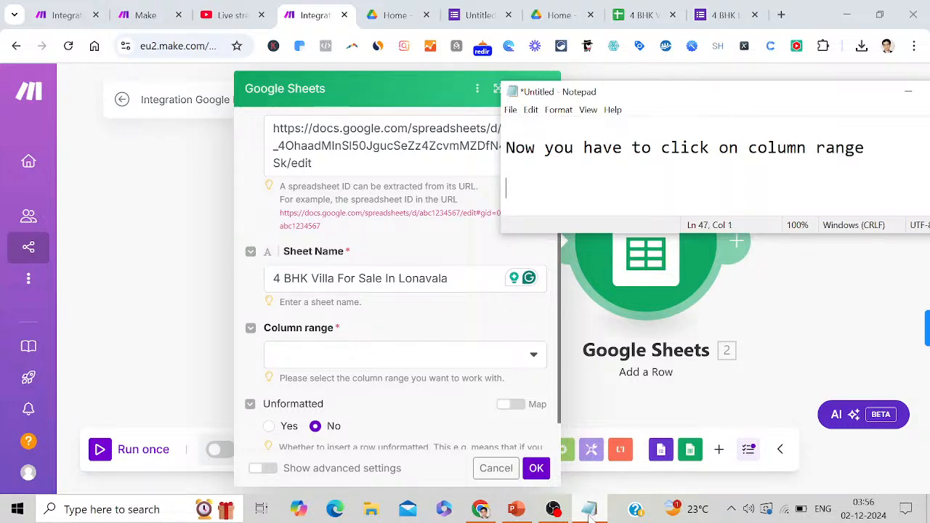
pyautogui.click(537, 357)
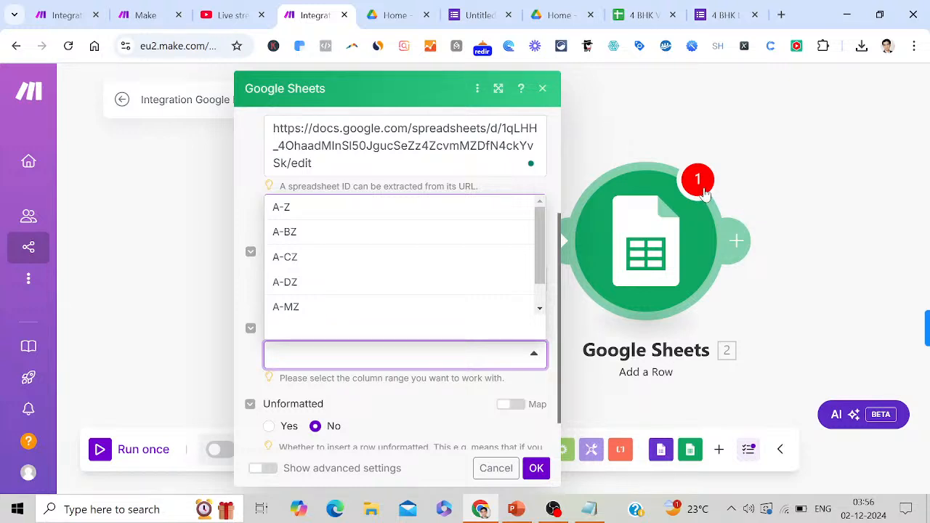
# Choose A-Z as the column range, note 'A-Z', and scroll to the column A–C value fields
pyautogui.click(389, 211)
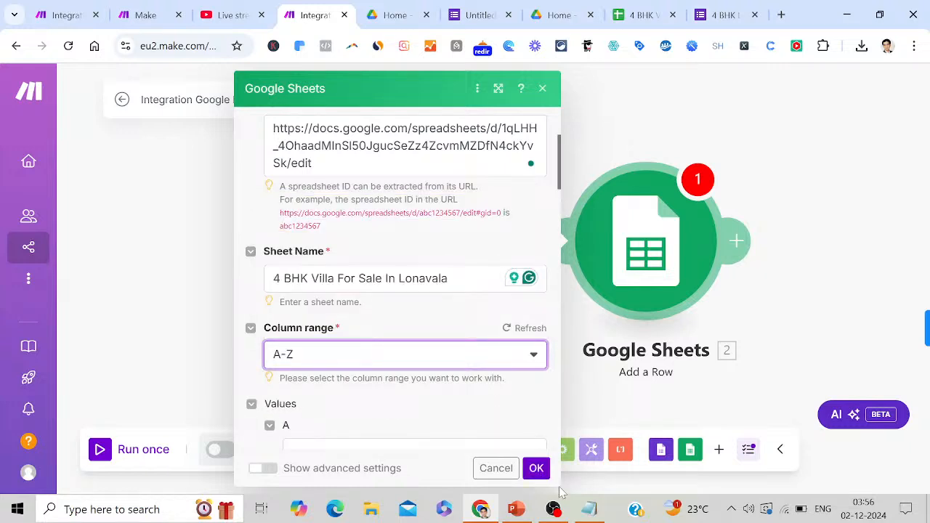
pyautogui.click(591, 510)
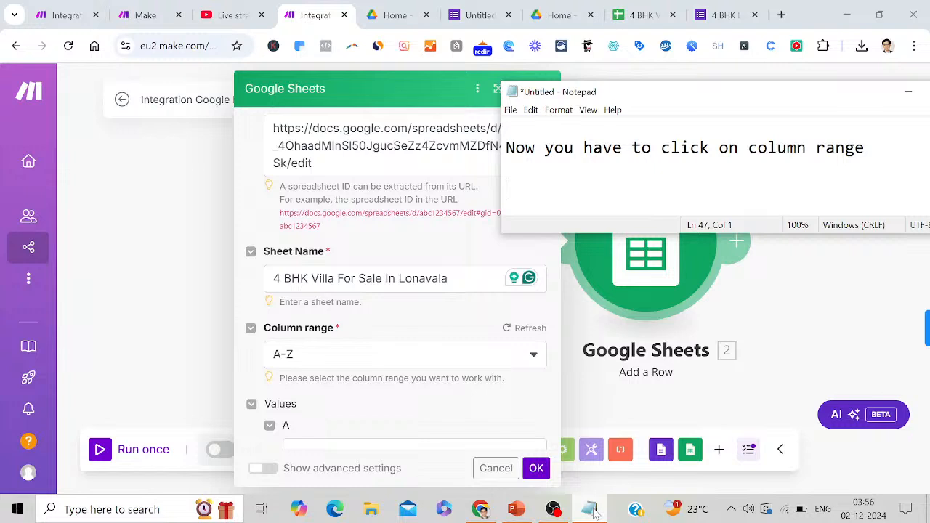
pyautogui.write('A-Z')
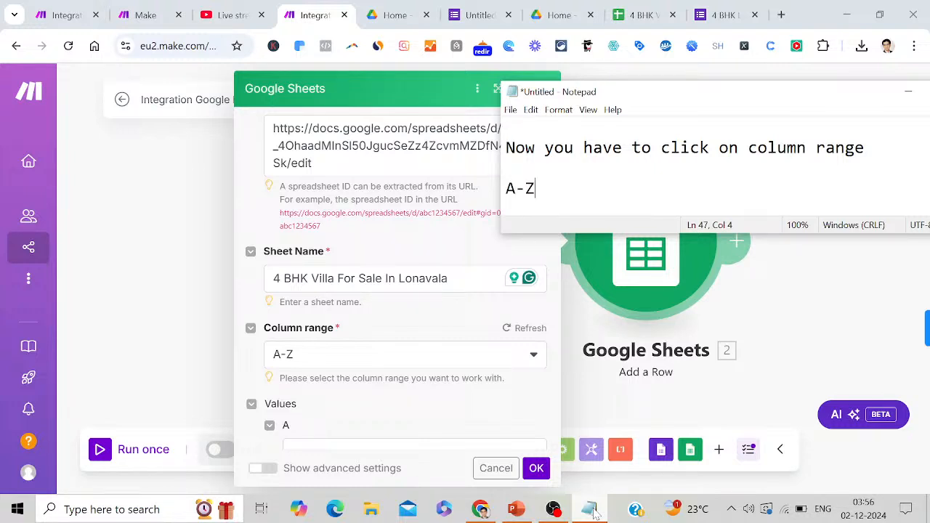
pyautogui.click(490, 412)
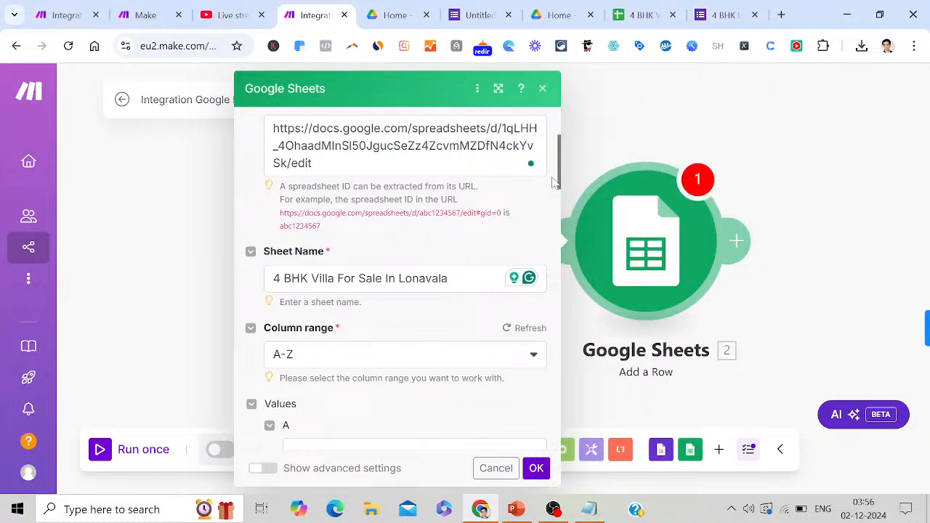
pyautogui.moveTo(560, 188); pyautogui.dragTo(552, 209)
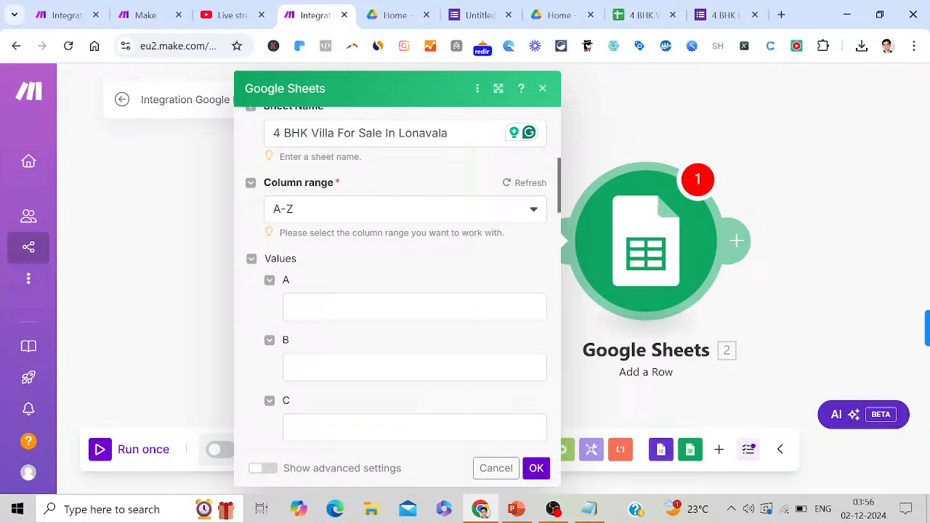
# Map column A to 'Name' and column B to 'Contact Number', checking the spreadsheet headings
pyautogui.click(436, 307)
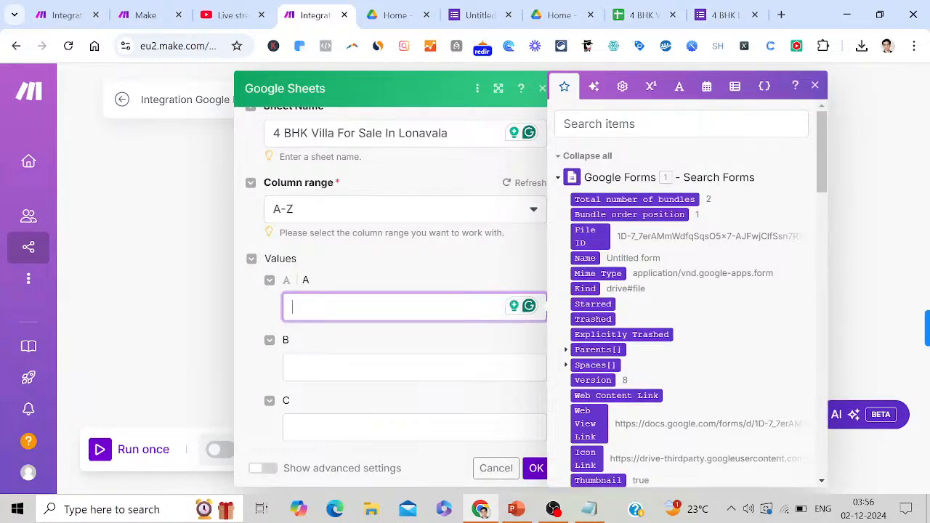
pyautogui.click(629, 24)
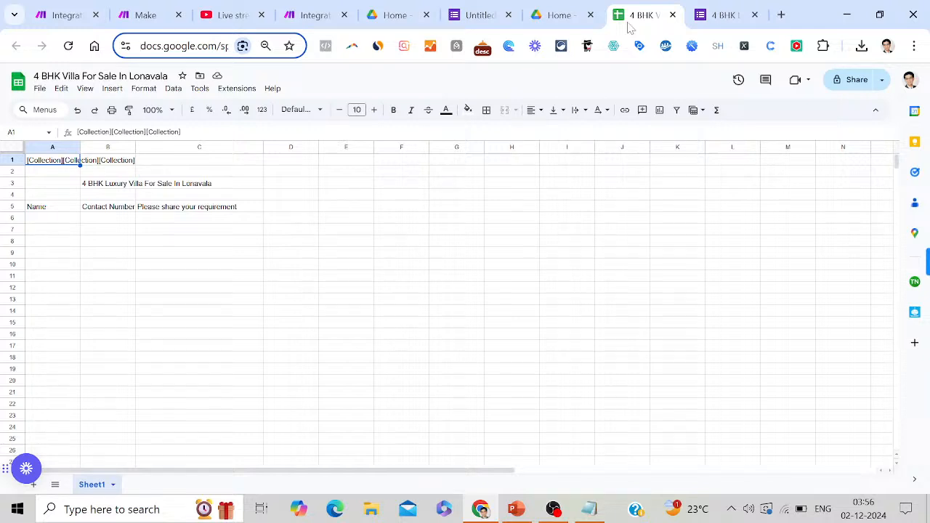
pyautogui.click(486, 14)
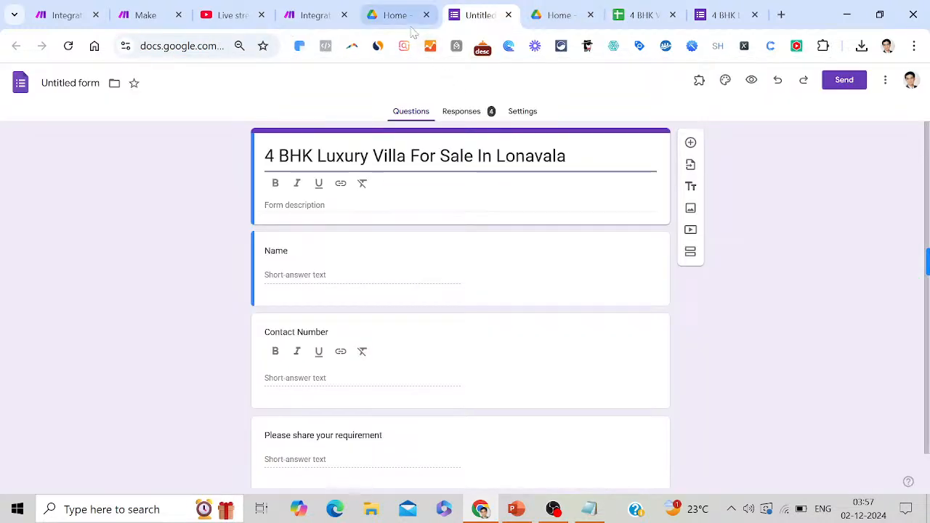
pyautogui.click(329, 14)
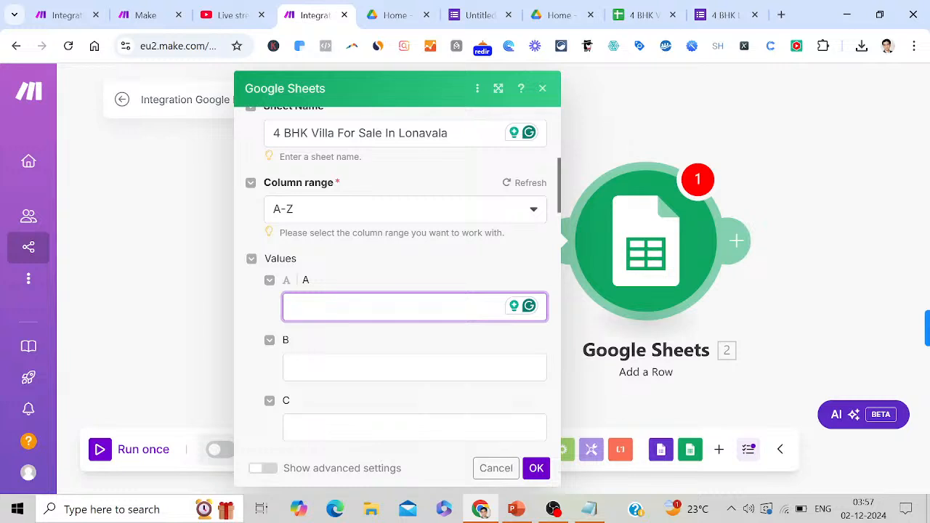
pyautogui.write('Name')
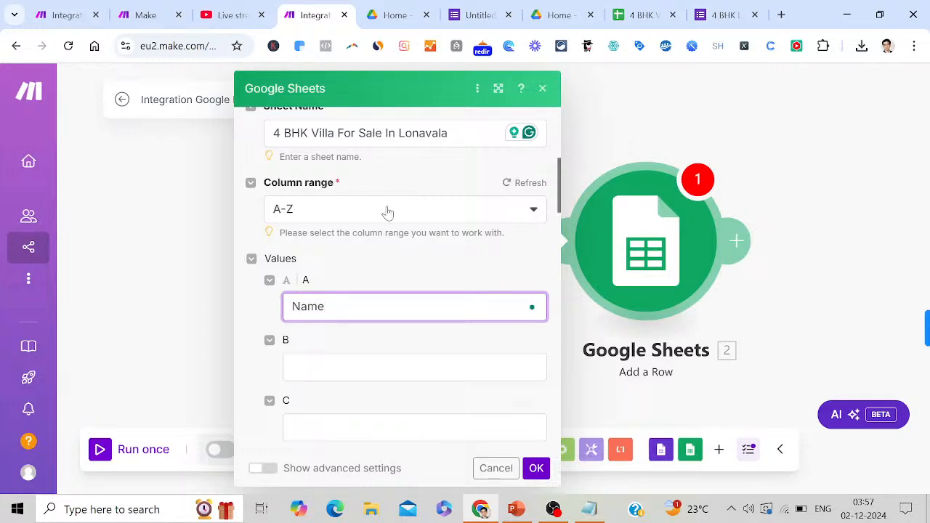
pyautogui.click(469, 353)
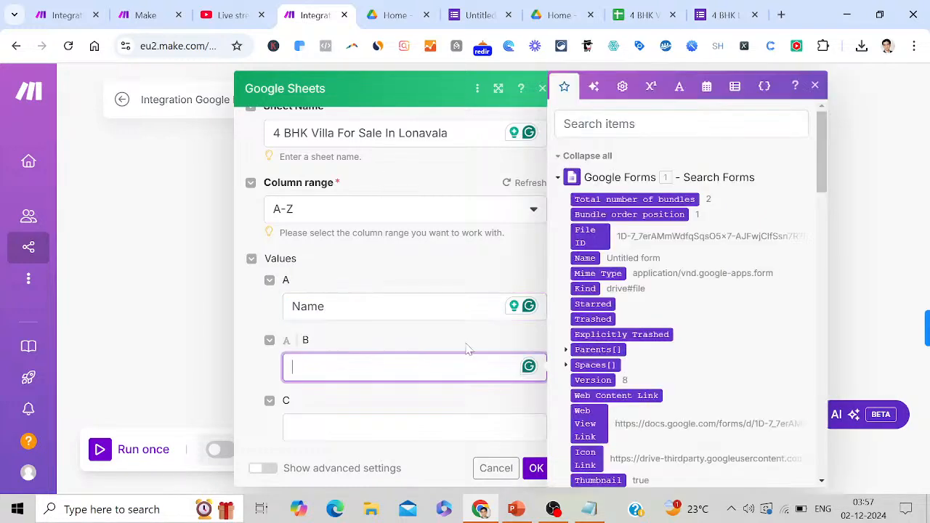
pyautogui.click(644, 16)
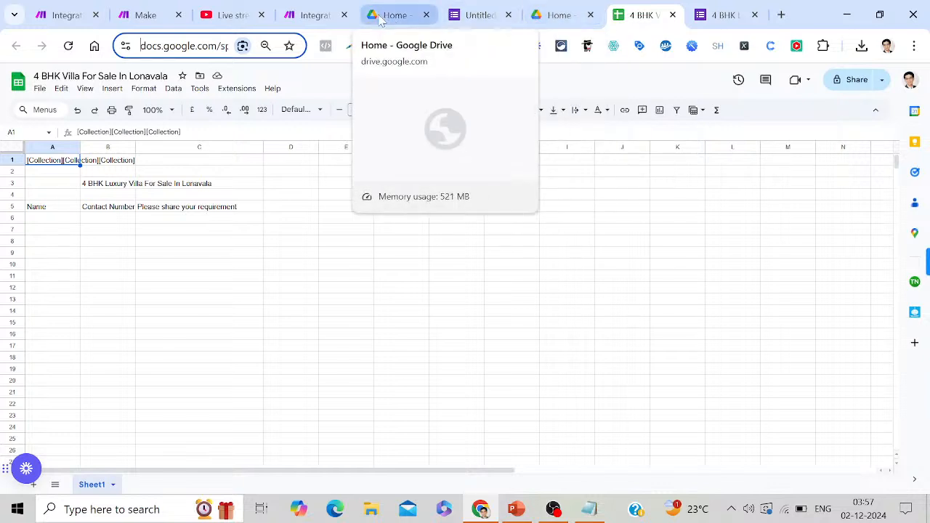
pyautogui.click(320, 16)
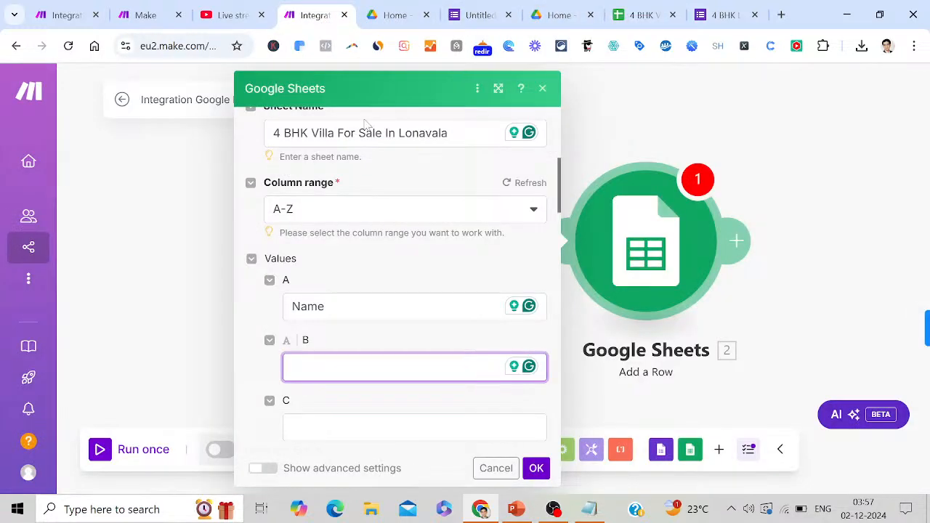
pyautogui.write('Contact')
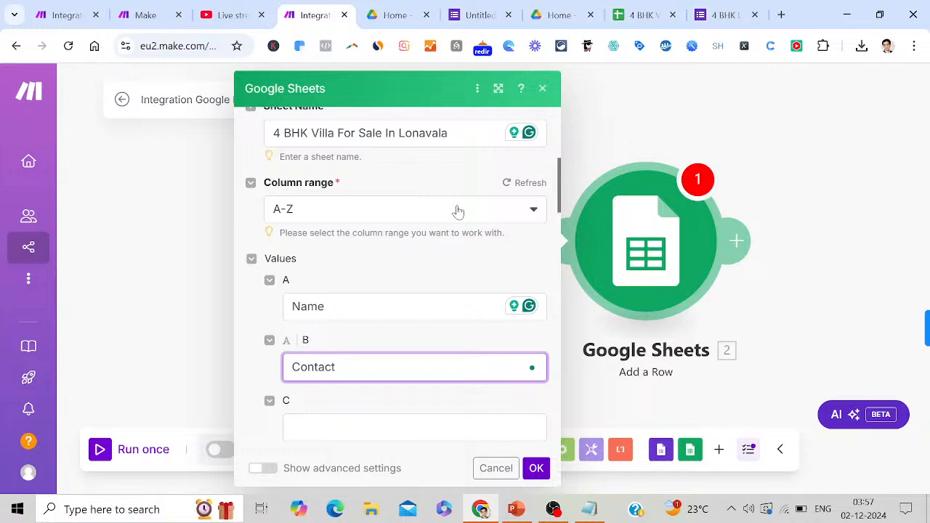
pyautogui.write(' Number')
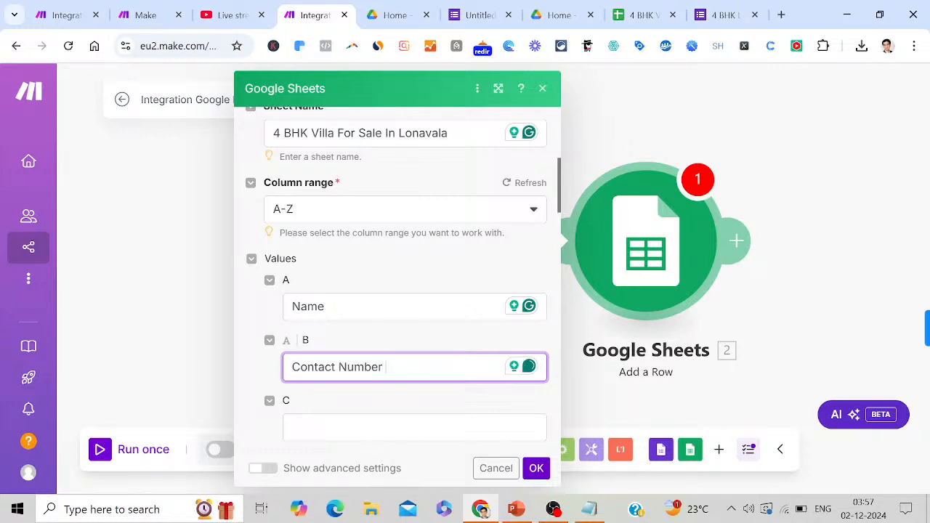
# Enter 'Please share your requirement' as the column C value and scroll down to OK
pyautogui.press('Tab')
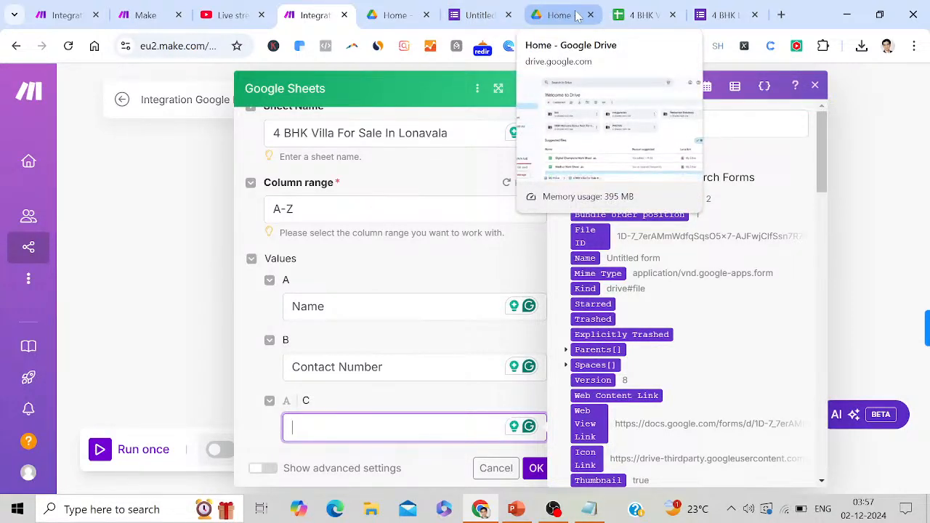
pyautogui.click(644, 15)
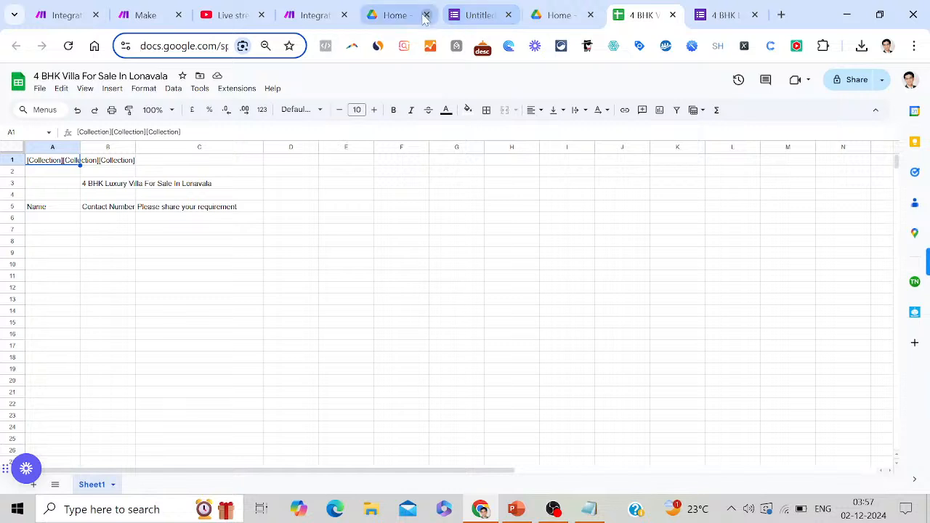
pyautogui.click(305, 15)
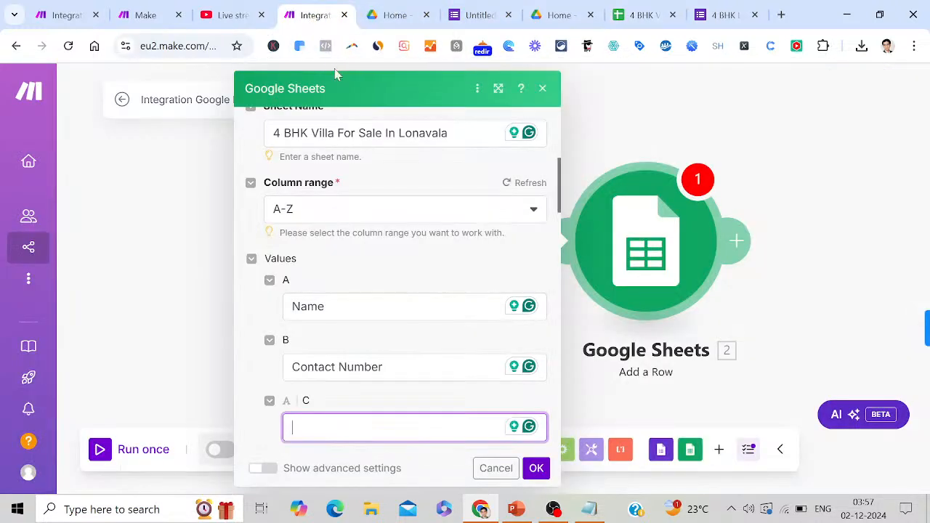
pyautogui.write('Pl')
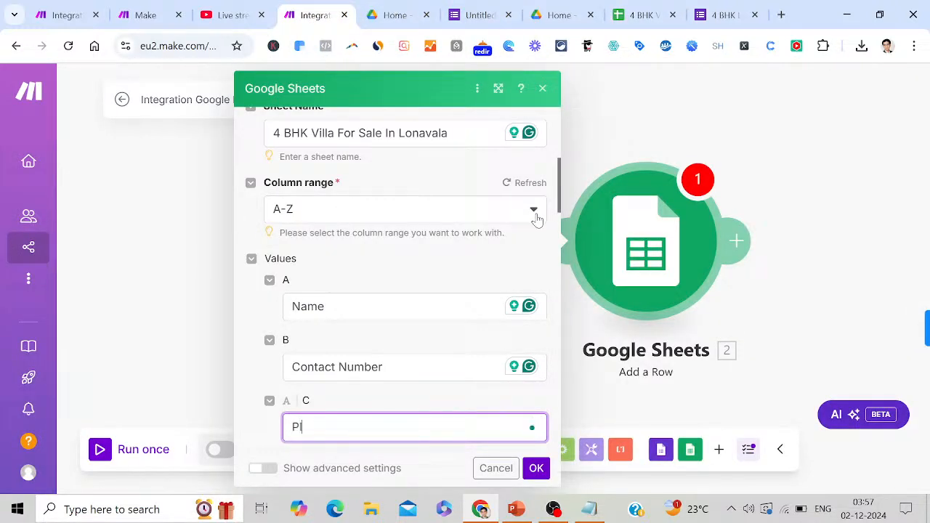
pyautogui.write('ease share your requirement')
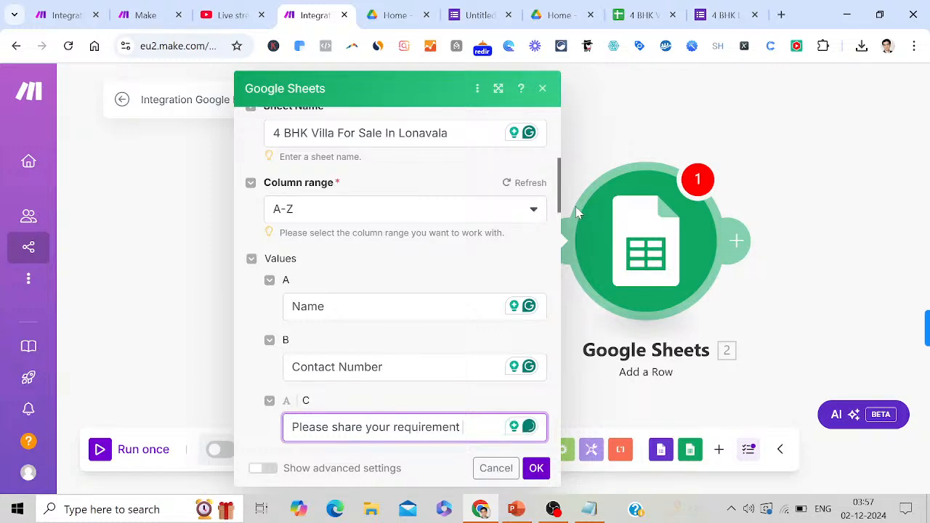
pyautogui.moveTo(560, 208); pyautogui.dragTo(607, 455)
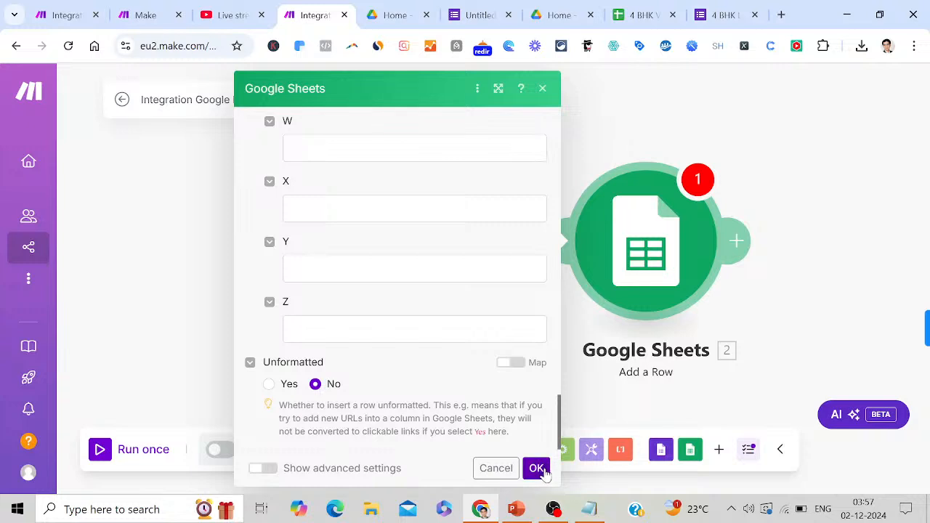
# Add the notes 'Enter the values' and 'Then click on OK', then confirm the Add a Row settings
pyautogui.click(590, 509)
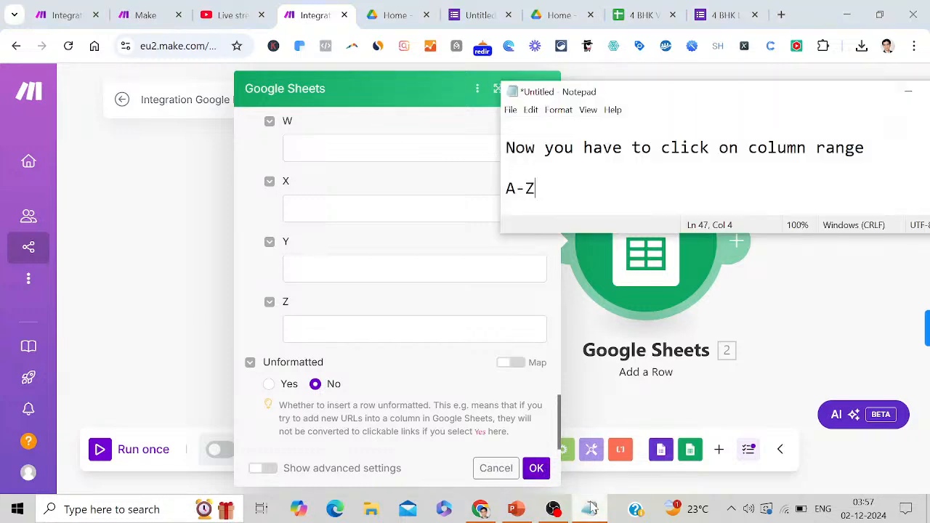
pyautogui.press('Return')
pyautogui.press('Return')
pyautogui.write('E')
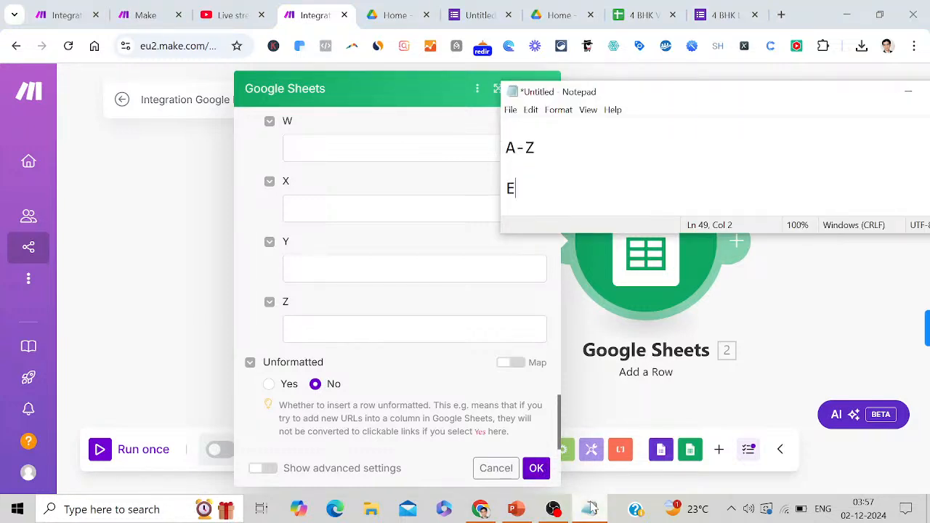
pyautogui.write('nter the values')
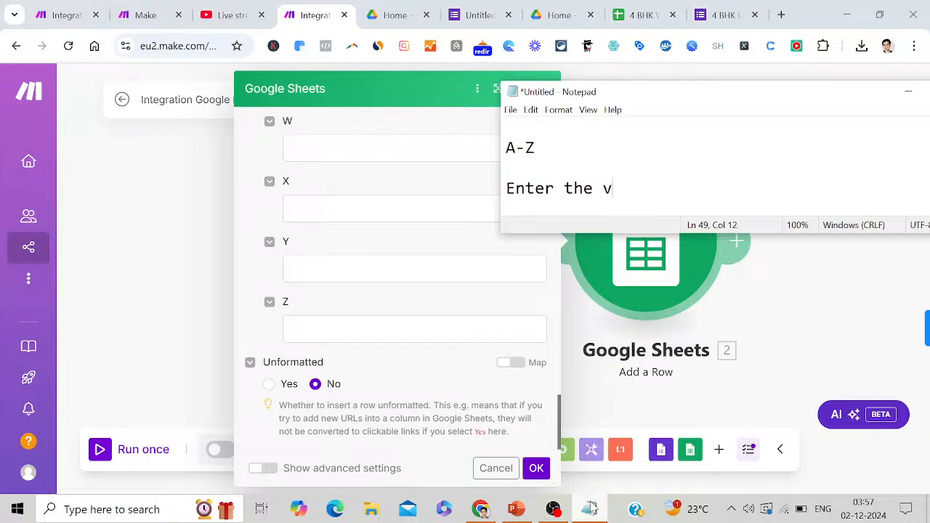
pyautogui.press('Return')
pyautogui.press('Return')
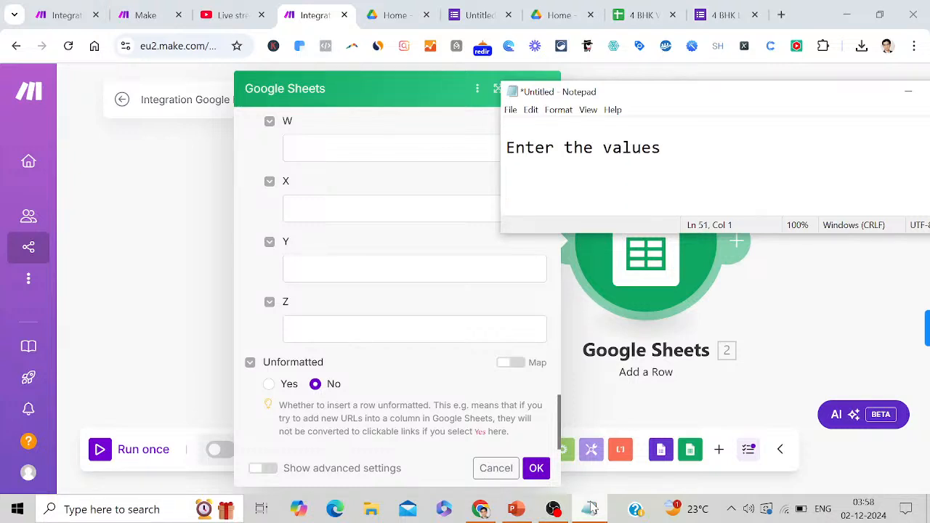
pyautogui.write('Then click on ')
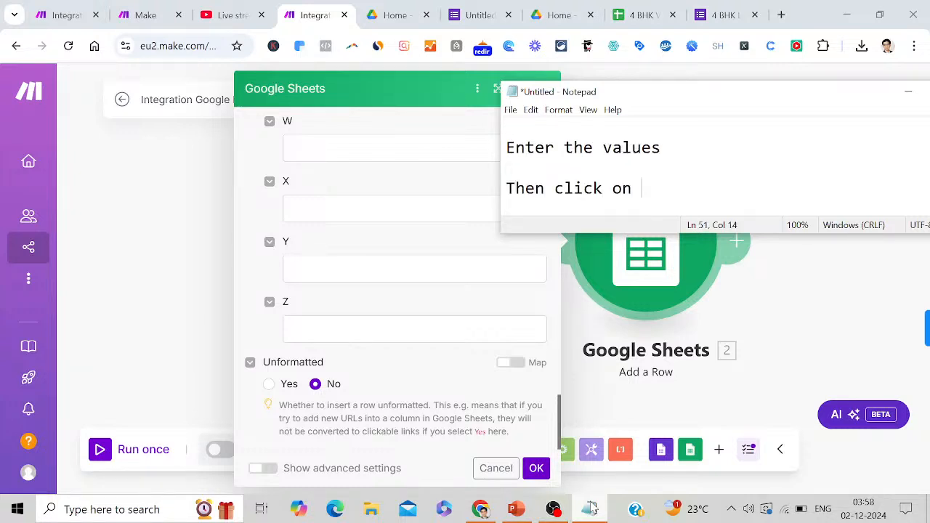
pyautogui.write('OK')
pyautogui.press('Return')
pyautogui.press('Return')
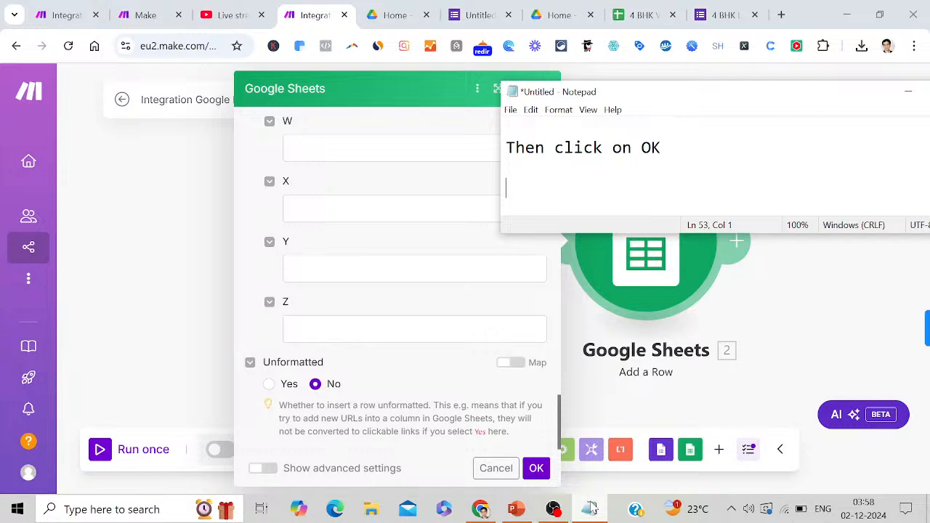
pyautogui.click(537, 468)
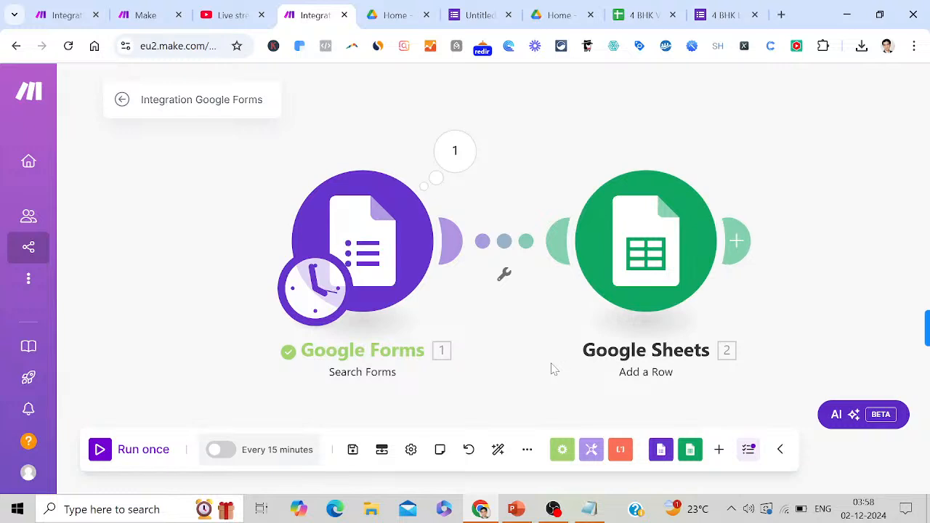
# Run the scenario once three times, each hitting the 404 NOT_FOUND error on Add a Row
pyautogui.click(143, 452)
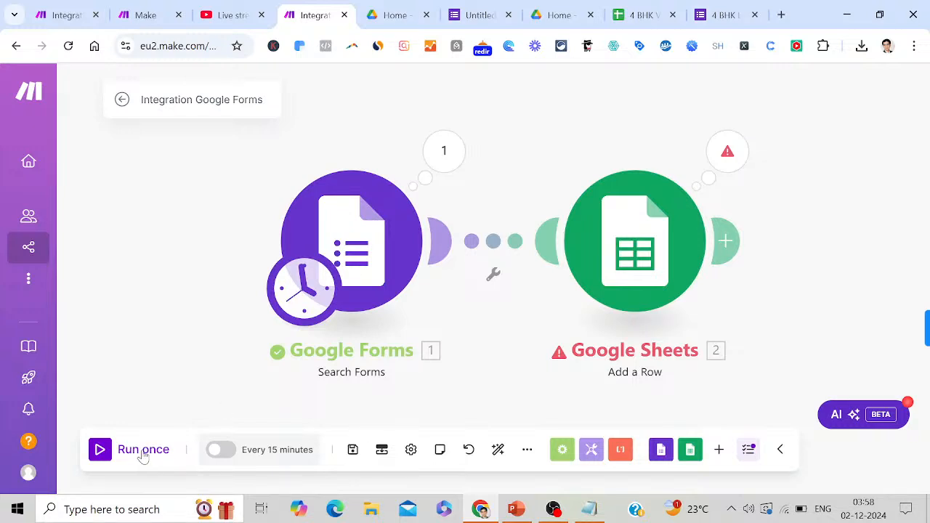
pyautogui.click(143, 452)
pyautogui.click(144, 451)
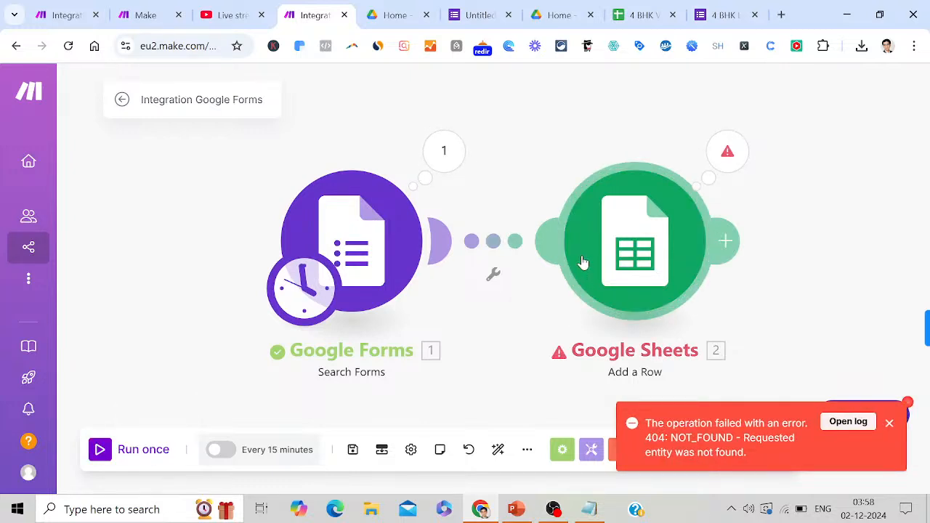
# Switch the Google Sheets module's Search Method to 'Select from all'
pyautogui.click(616, 265)
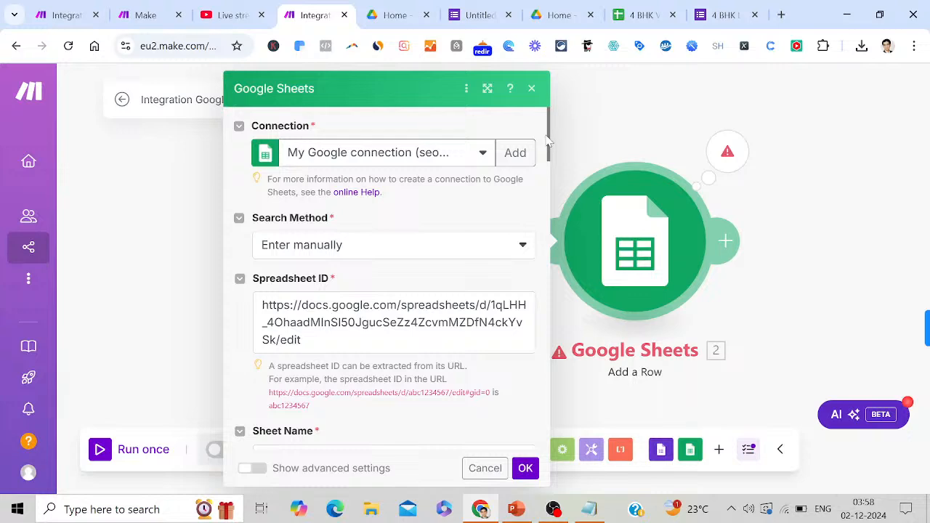
pyautogui.moveTo(549, 144); pyautogui.dragTo(575, 143)
pyautogui.click(519, 248)
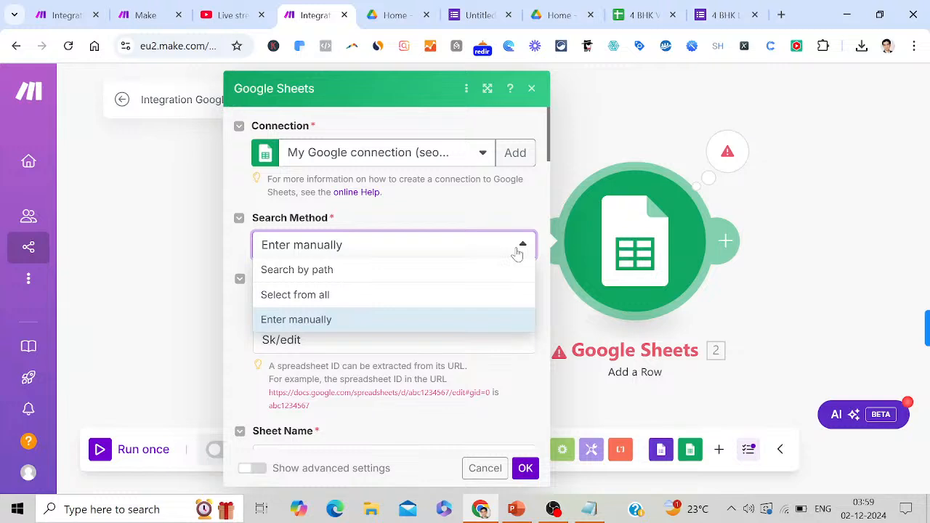
pyautogui.click(408, 295)
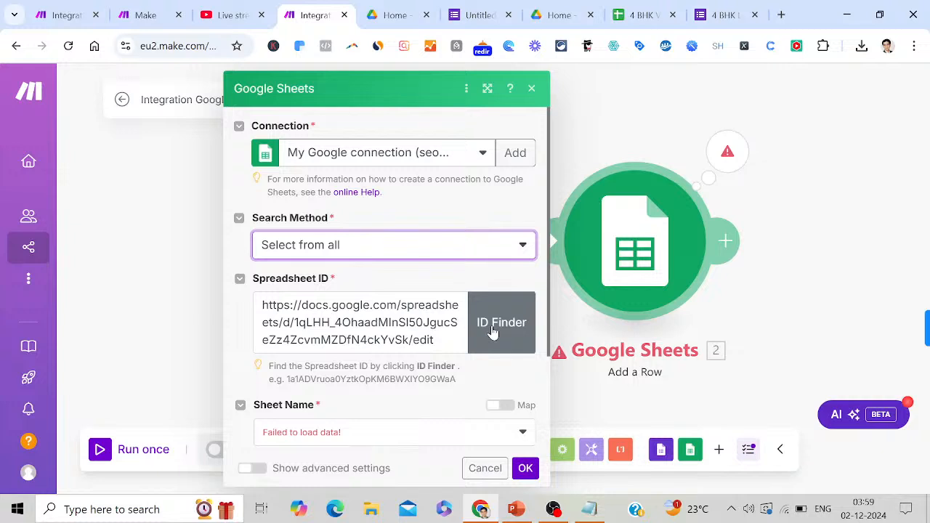
# Look up the '4 BHK Villa For Sale In Lonavala' file via ID Finder with Shared Drives set to No
pyautogui.click(493, 332)
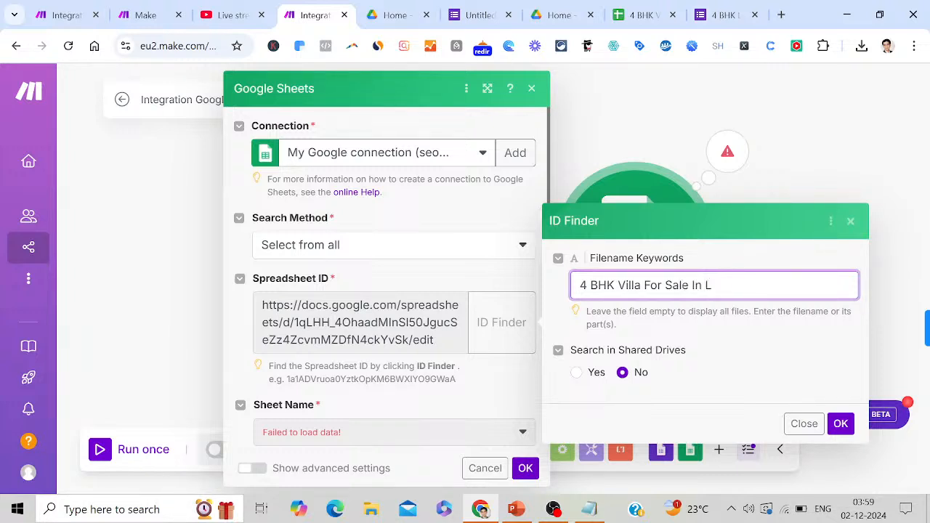
pyautogui.write('navala')
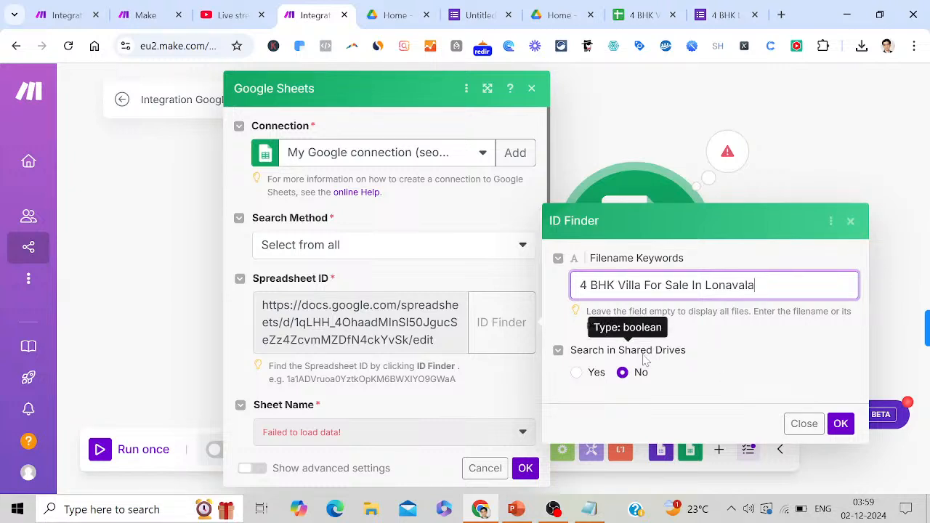
pyautogui.click(576, 372)
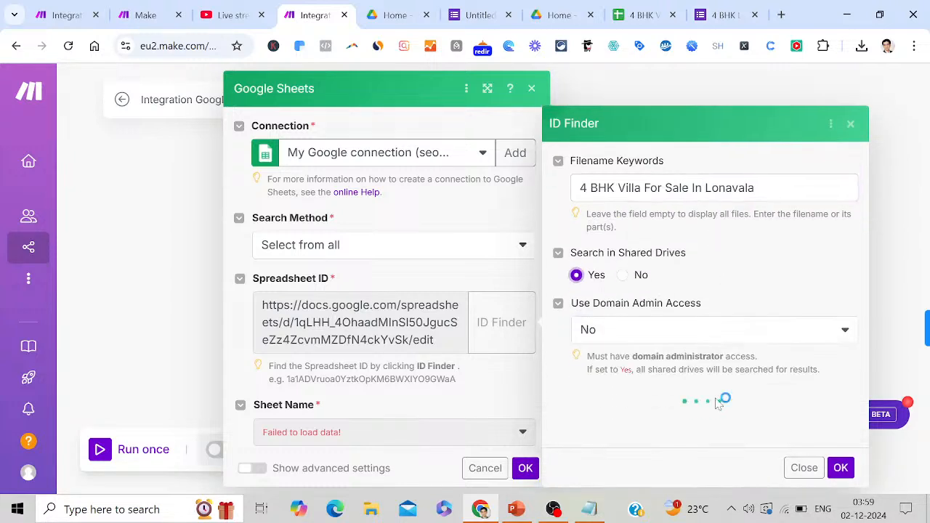
pyautogui.click(623, 266)
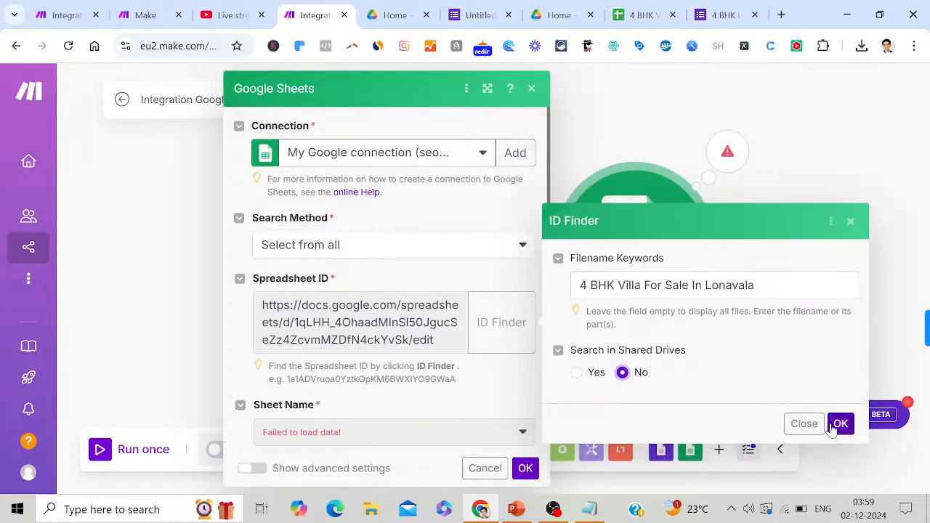
pyautogui.click(839, 424)
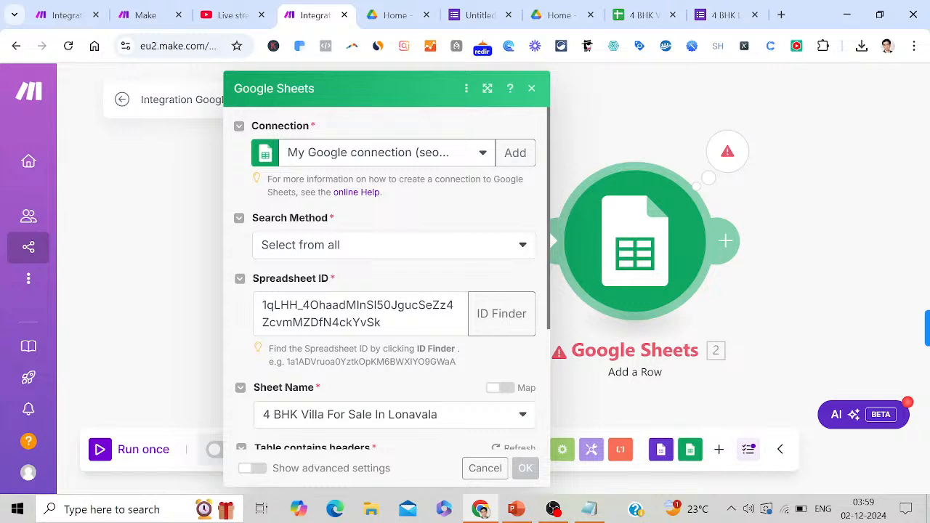
# Select the bare Spreadsheet ID value, browse the mapping panel, then dismiss it and list search methods
pyautogui.doubleClick(357, 313)
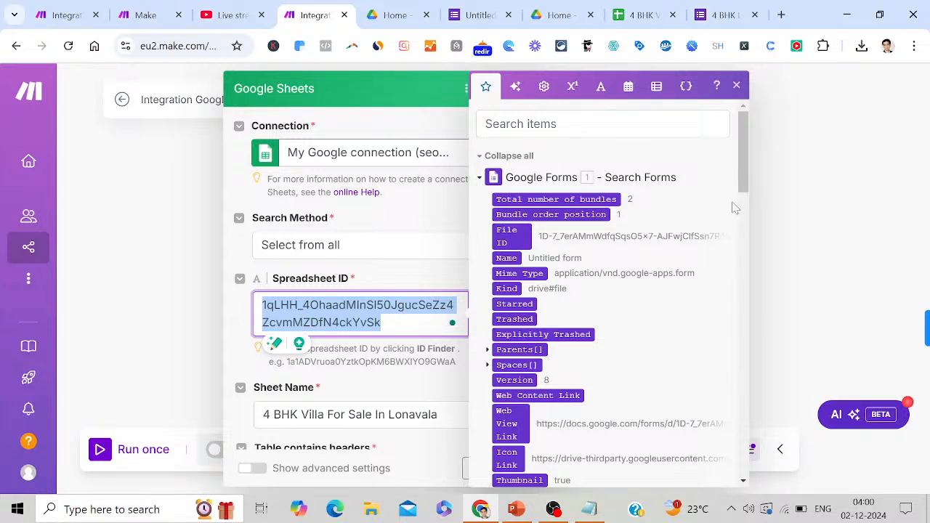
pyautogui.moveTo(740, 173); pyautogui.dragTo(859, 419)
pyautogui.click(399, 250)
pyautogui.click(400, 251)
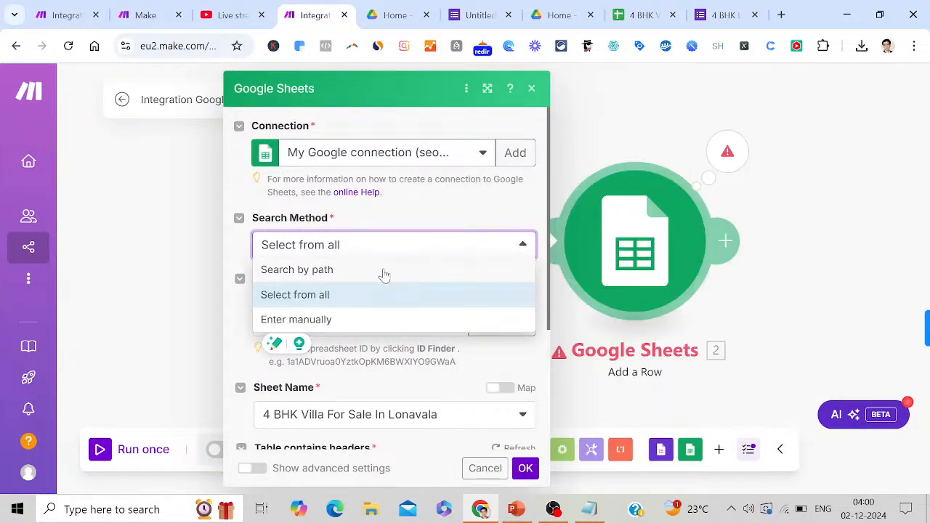
# Try 'Search by path' and search the sheet list for '4 bhk villa for sale in lonava'
pyautogui.click(385, 271)
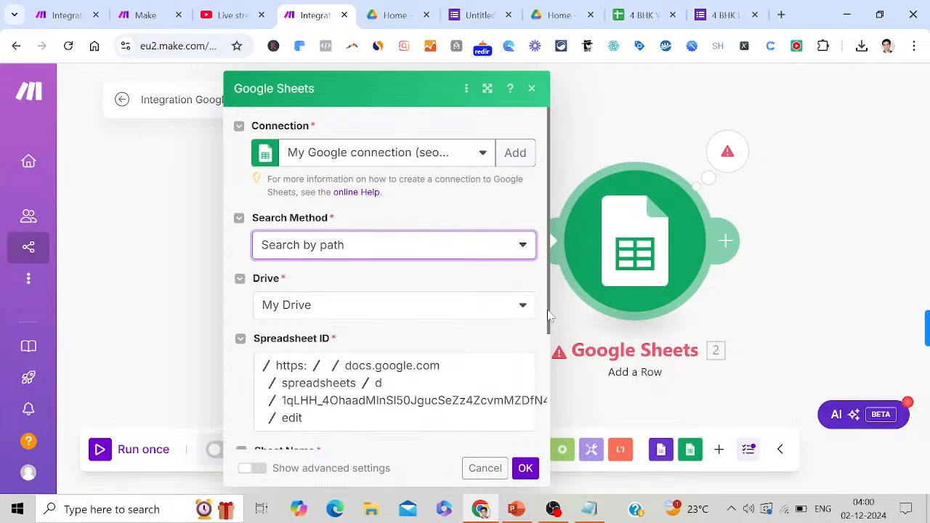
pyautogui.moveTo(549, 316); pyautogui.dragTo(554, 367)
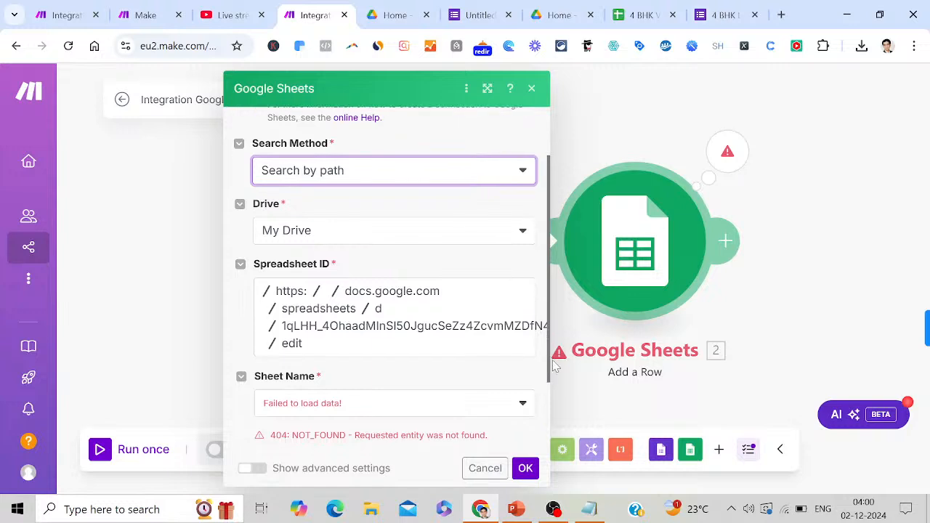
pyautogui.click(523, 403)
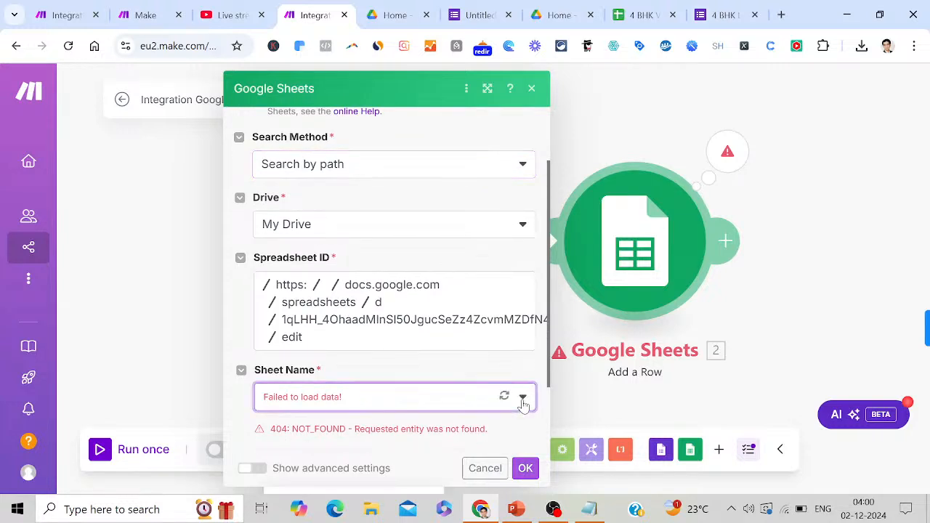
pyautogui.click(523, 404)
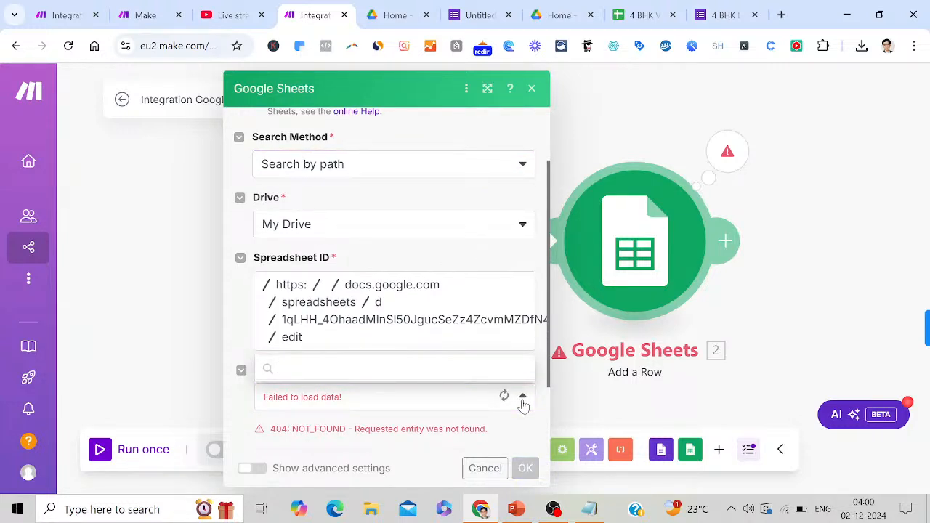
pyautogui.write('4 bh')
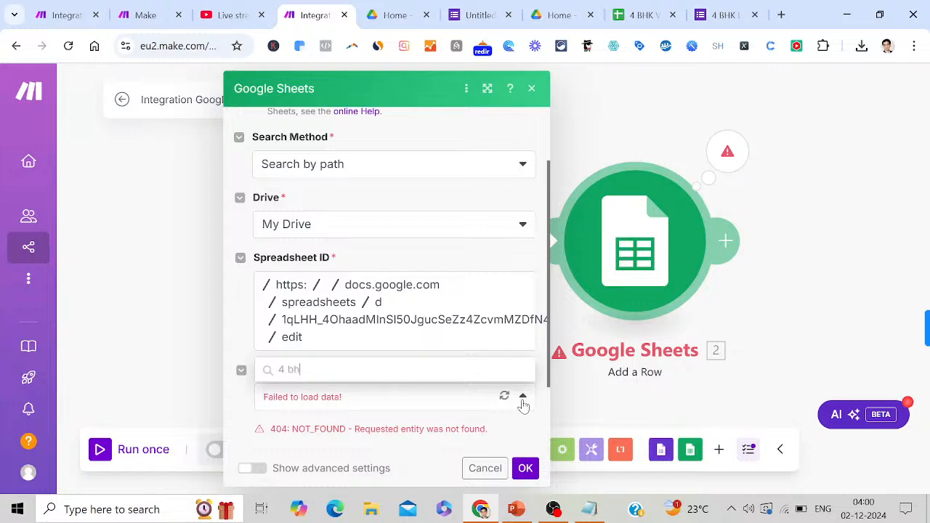
pyautogui.write('k villa for sale in lonavala')
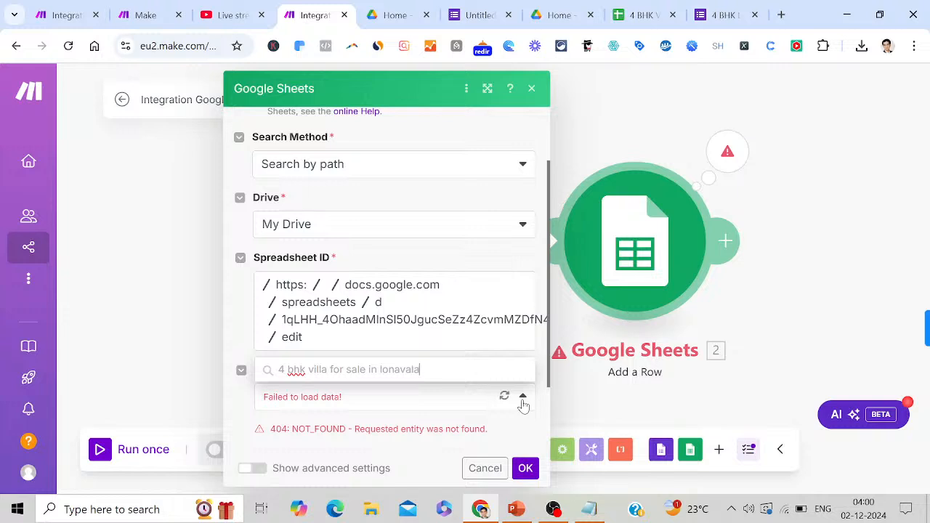
pyautogui.click(523, 404)
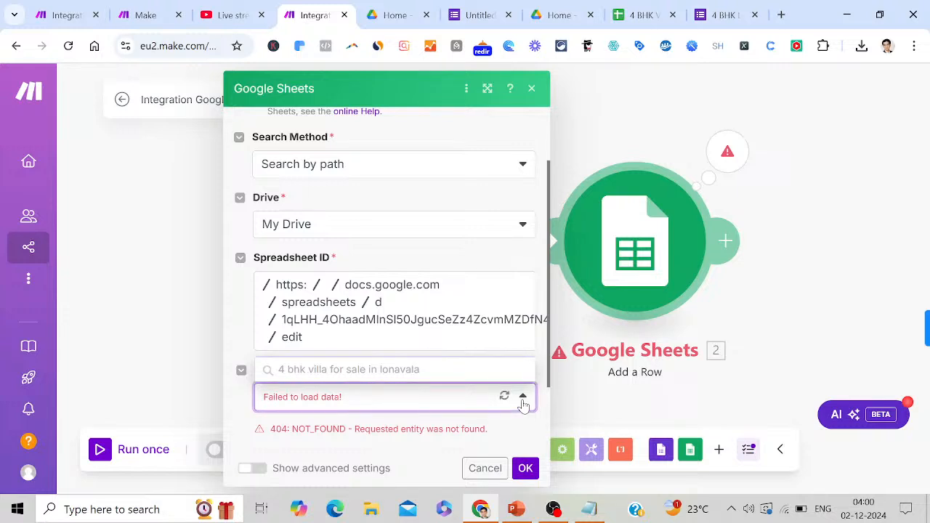
pyautogui.click(440, 405)
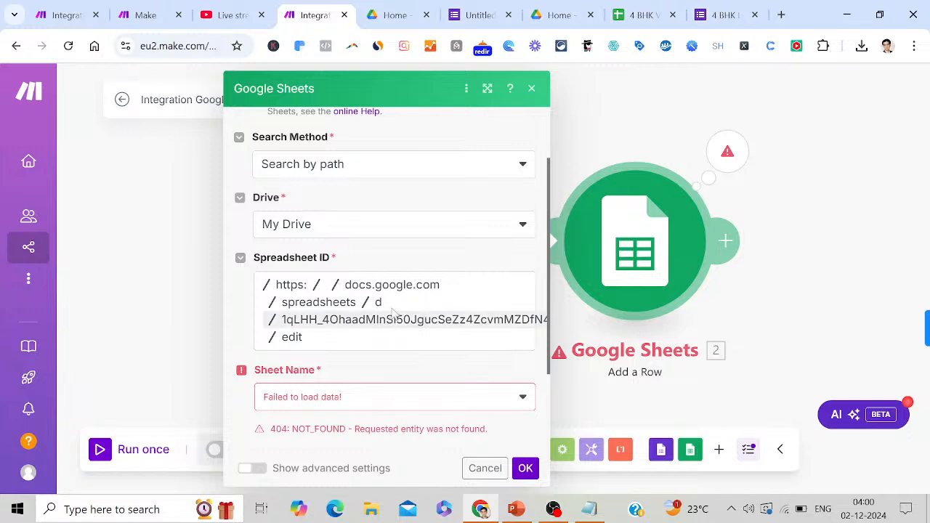
# Set the Search Method back to 'Enter manually' with the full spreadsheet URL
pyautogui.click(311, 288)
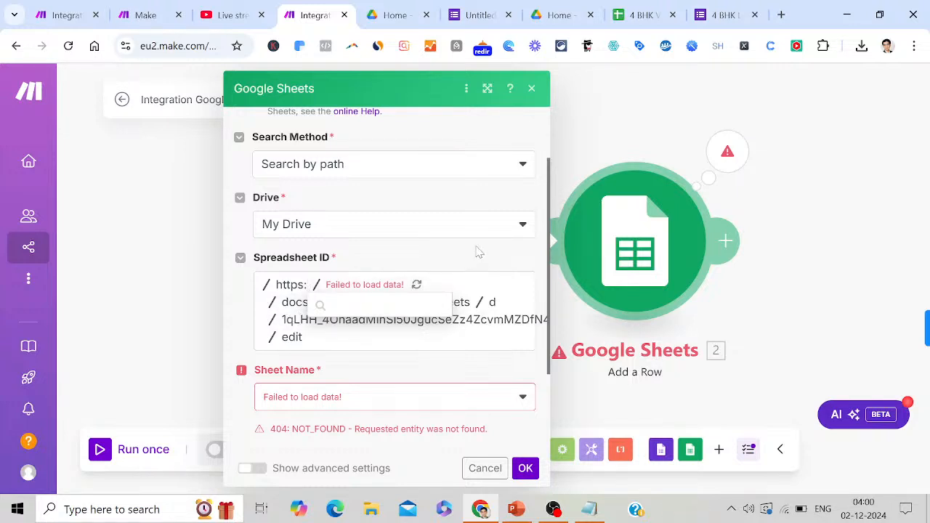
pyautogui.click(523, 165)
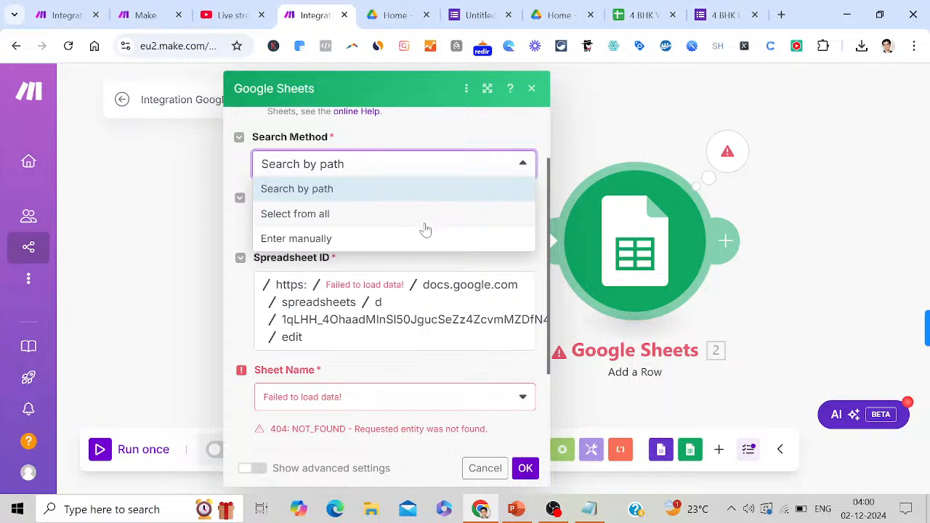
pyautogui.click(389, 246)
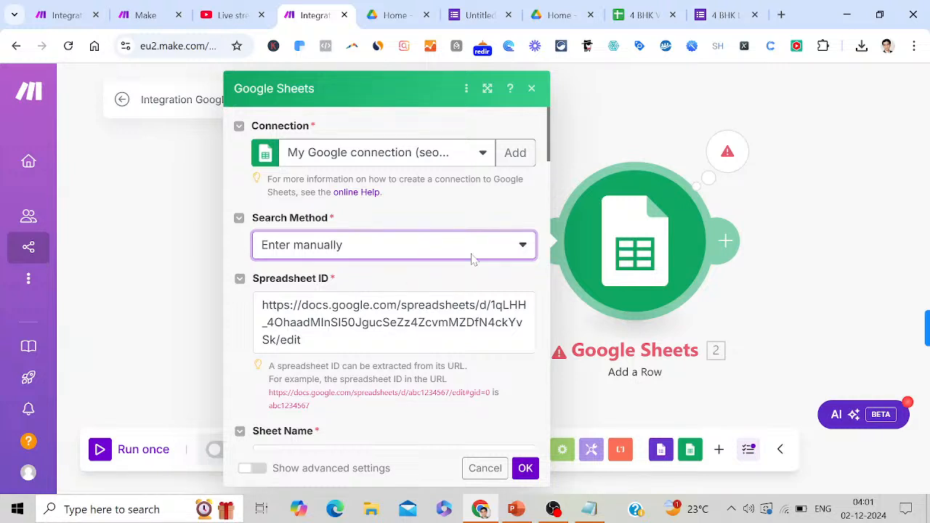
# Set Unformatted to Yes on the Add a Row module and confirm the settings
pyautogui.moveTo(549, 179); pyautogui.dragTo(605, 462)
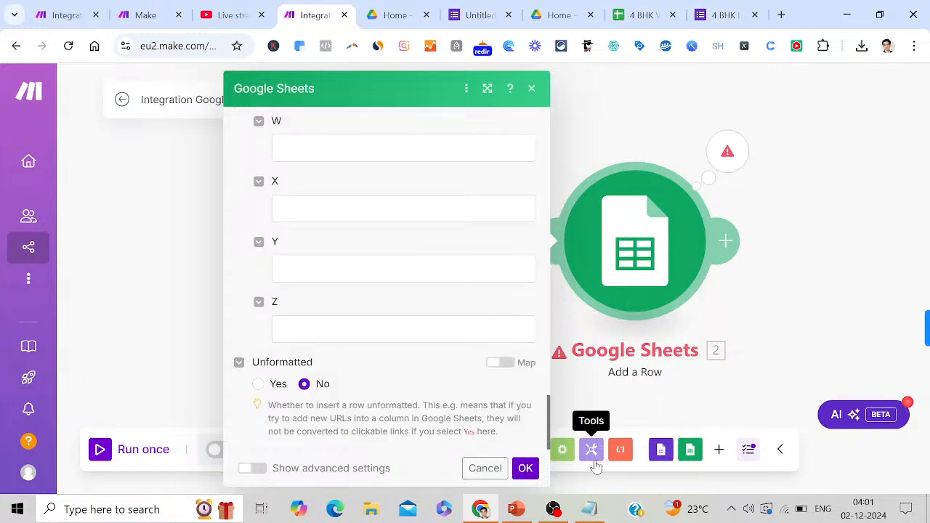
pyautogui.click(259, 384)
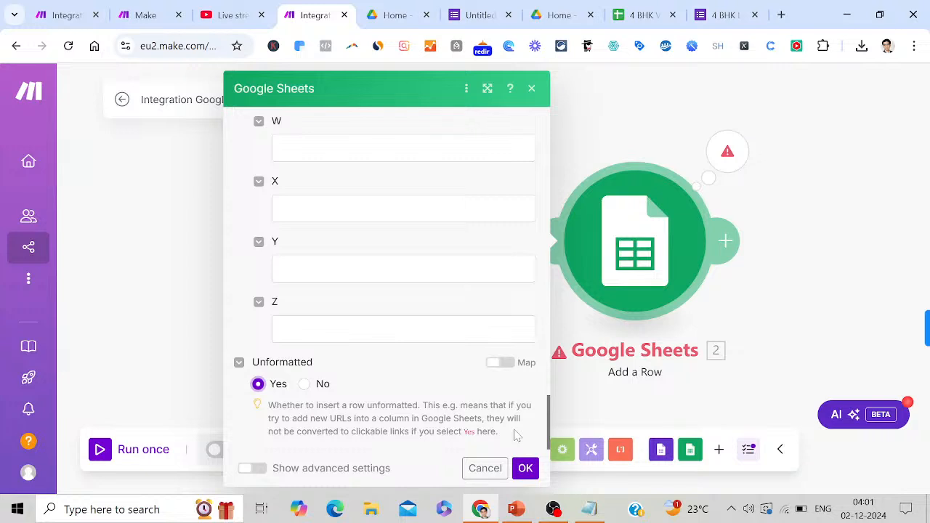
pyautogui.click(526, 469)
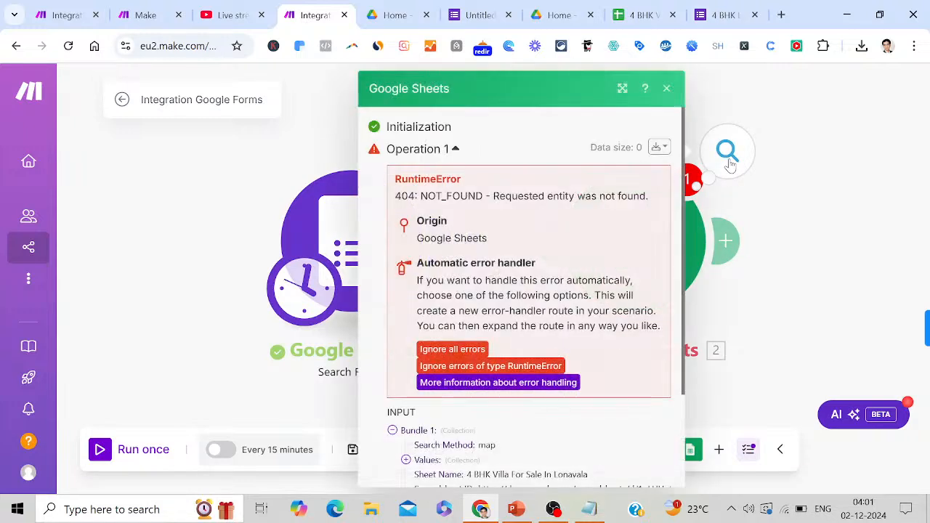
pyautogui.click(727, 152)
pyautogui.moveTo(687, 376); pyautogui.dragTo(686, 445)
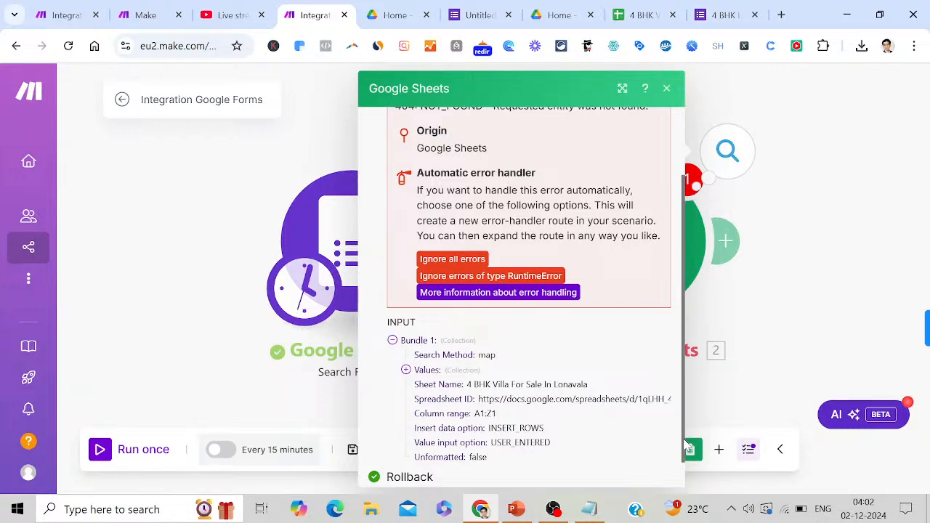
pyautogui.moveTo(687, 444); pyautogui.dragTo(689, 480)
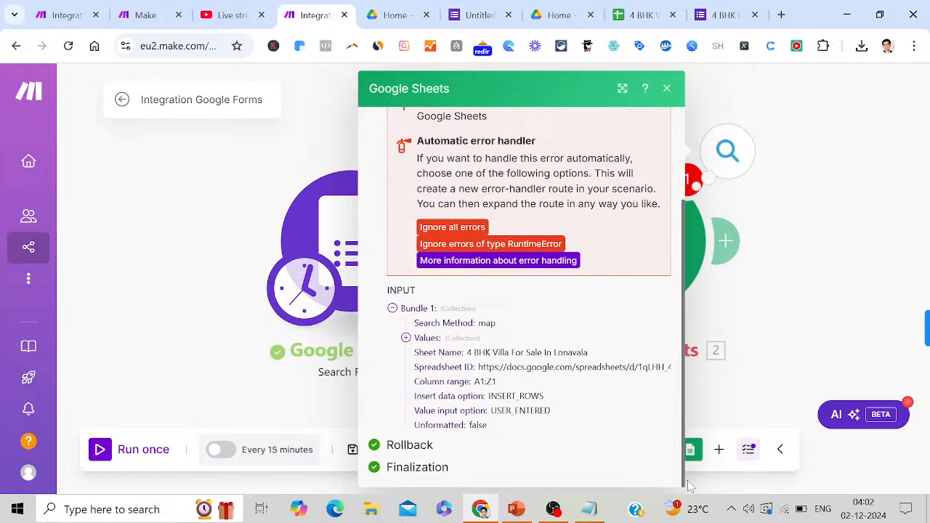
pyautogui.click(841, 316)
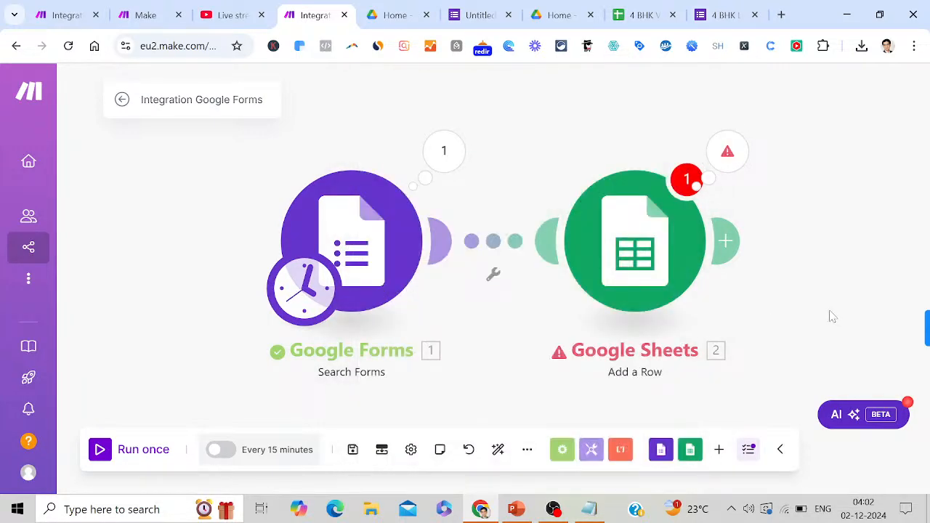
# Change the Sheets module's Search Method to 'Select from all', launch ID Finder, and view the 4 BHK spreadsheet
pyautogui.click(593, 263)
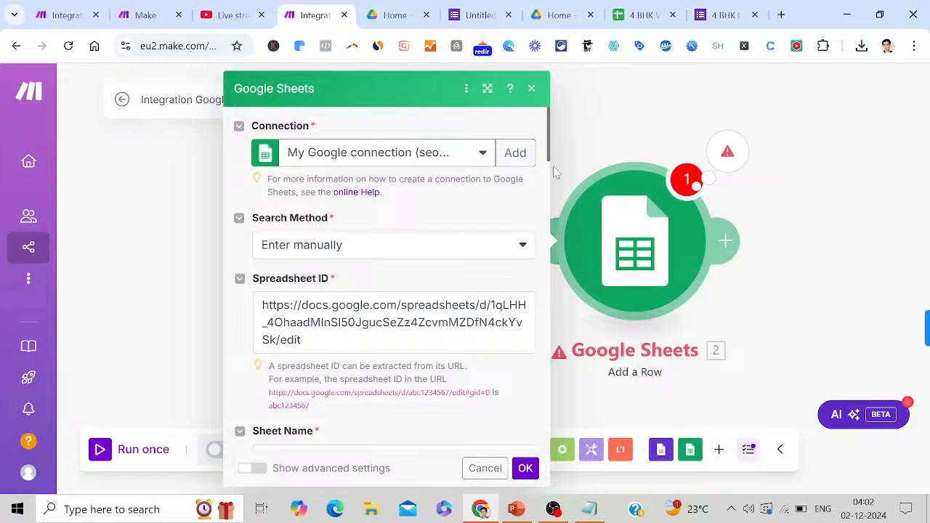
pyautogui.click(521, 247)
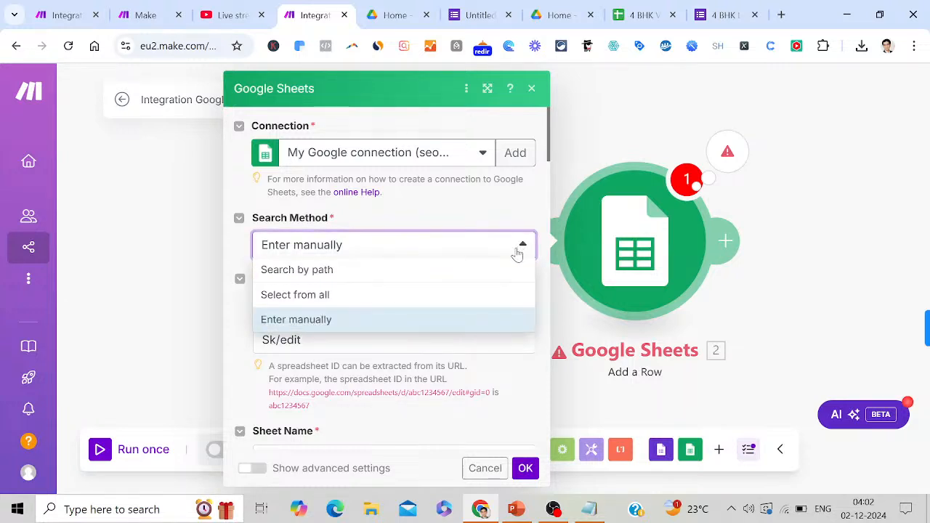
pyautogui.click(347, 301)
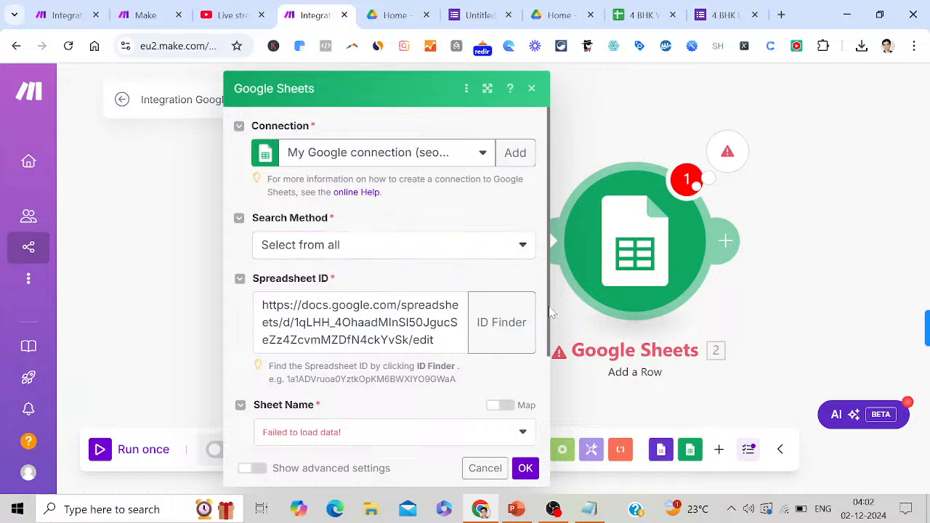
pyautogui.scroll(-1, 554, 363)
pyautogui.scroll(-1, 554, 364)
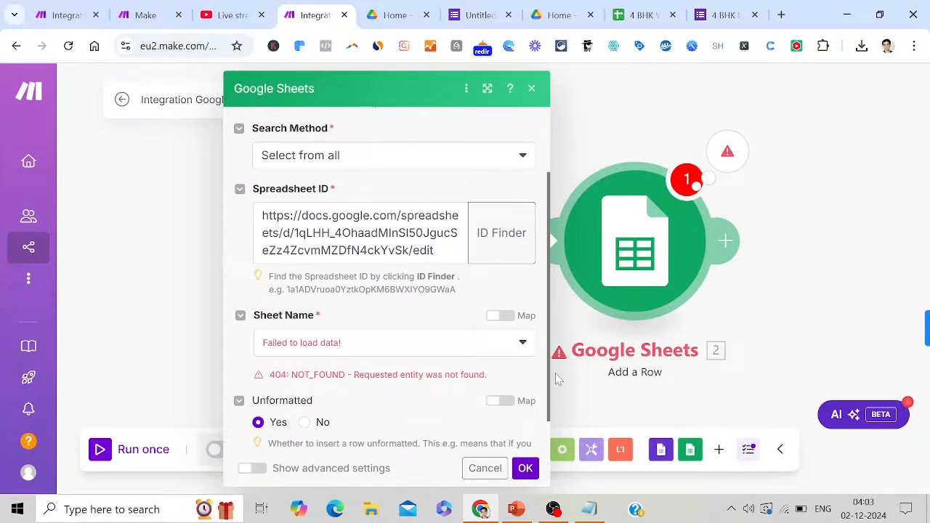
pyautogui.click(497, 242)
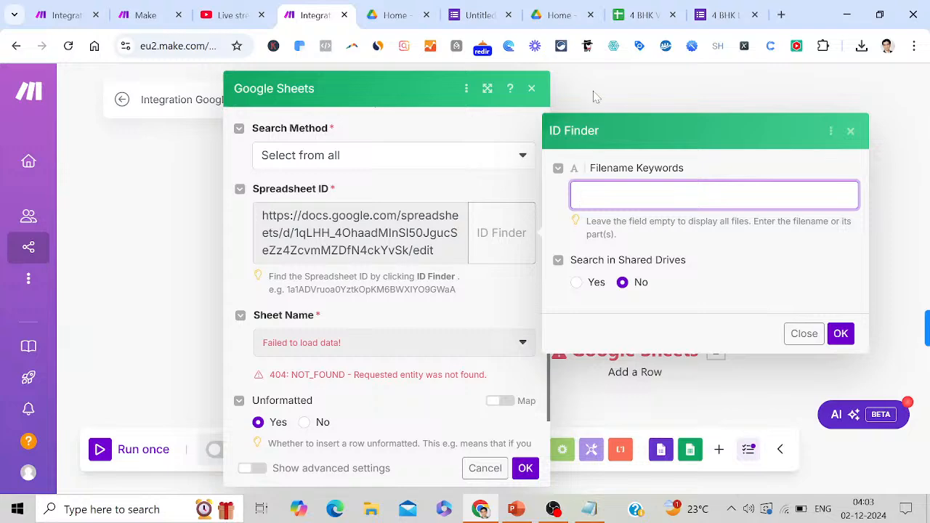
pyautogui.click(641, 15)
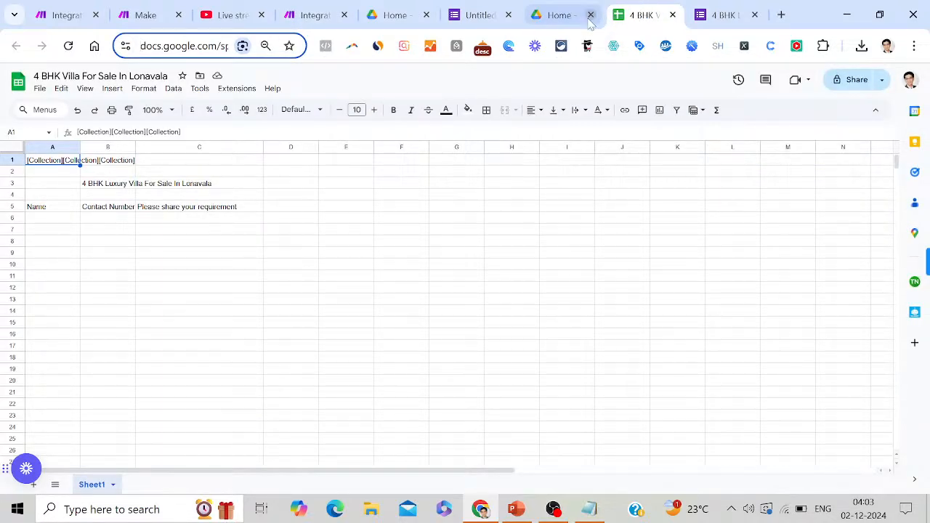
# Glance at the Google Drive home page, then return to the Make scenario
pyautogui.click(560, 15)
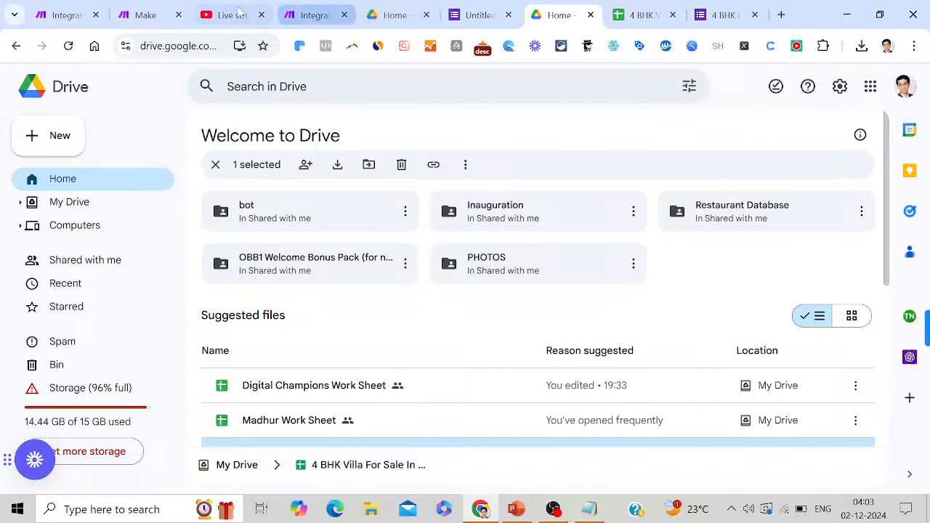
pyautogui.click(320, 14)
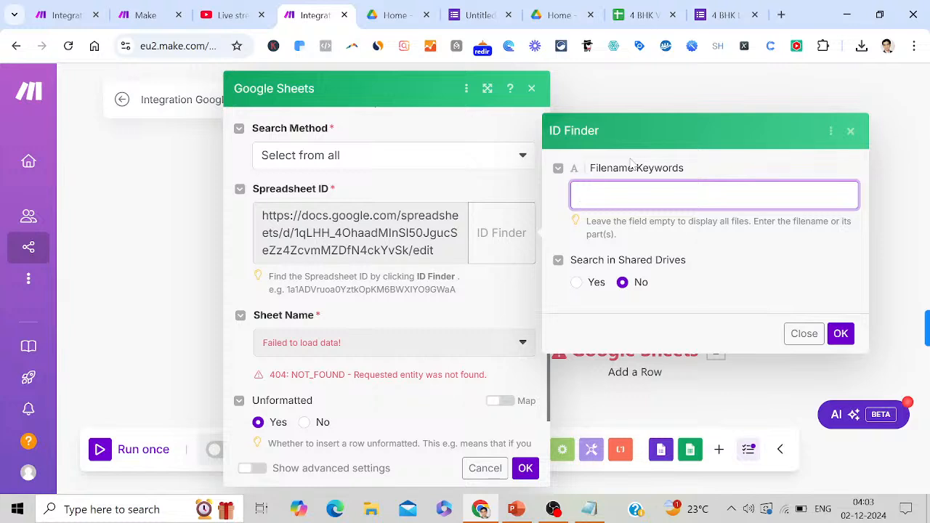
# Search ID Finder for '4 BHK Villa For Sale In Lonavala' and confirm to fill the spreadsheet ID
pyautogui.write('4 BHK Villa For Sal')
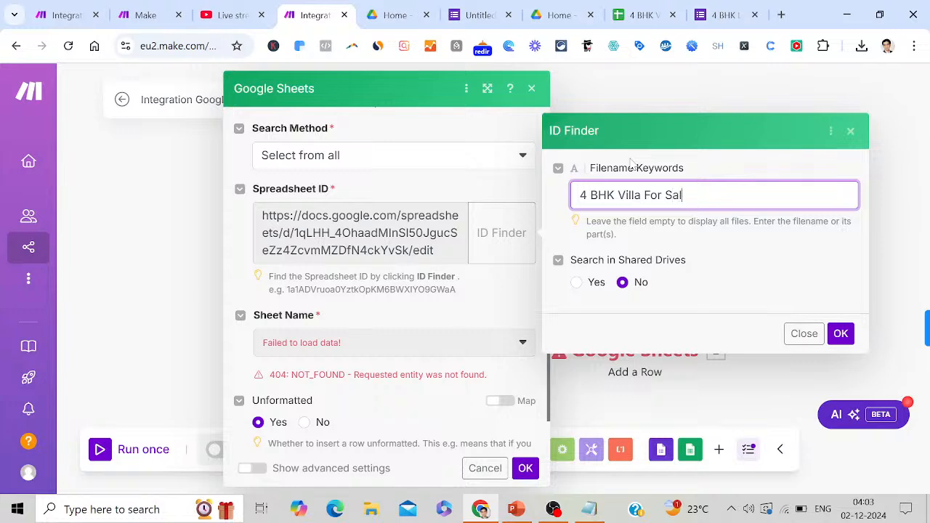
pyautogui.write('e In Lonavala')
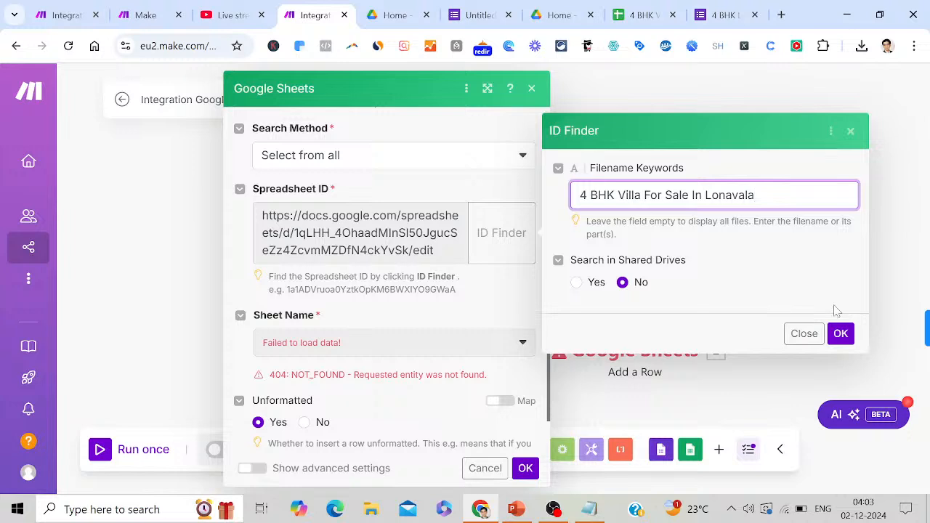
pyautogui.click(840, 333)
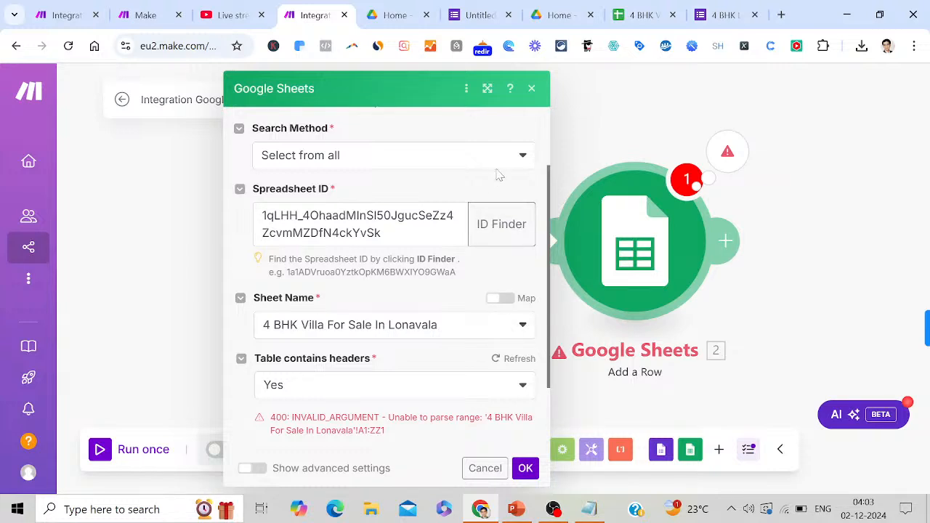
# Set Search Method back to 'Enter manually', save the Sheets module, then go to YouTube Studio
pyautogui.click(525, 155)
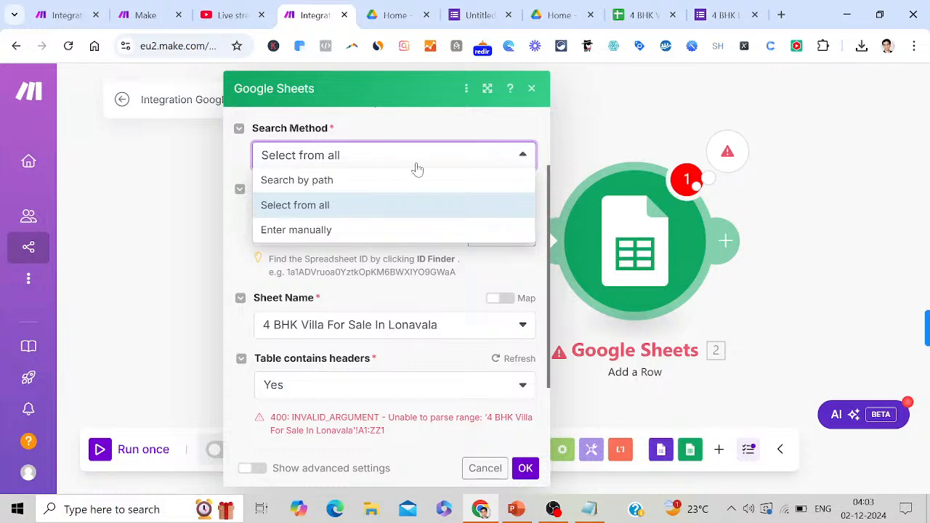
pyautogui.click(348, 231)
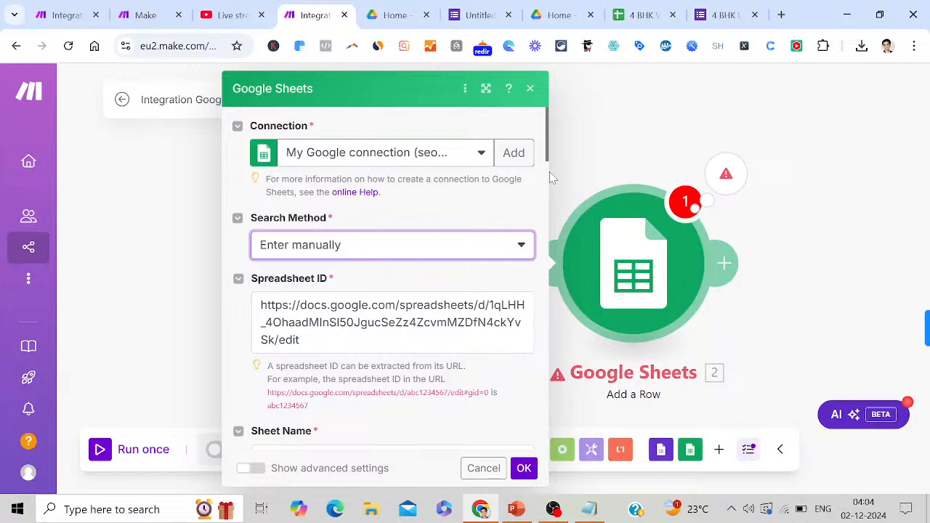
pyautogui.scroll(-2, 549, 174)
pyautogui.moveTo(548, 178); pyautogui.dragTo(593, 446)
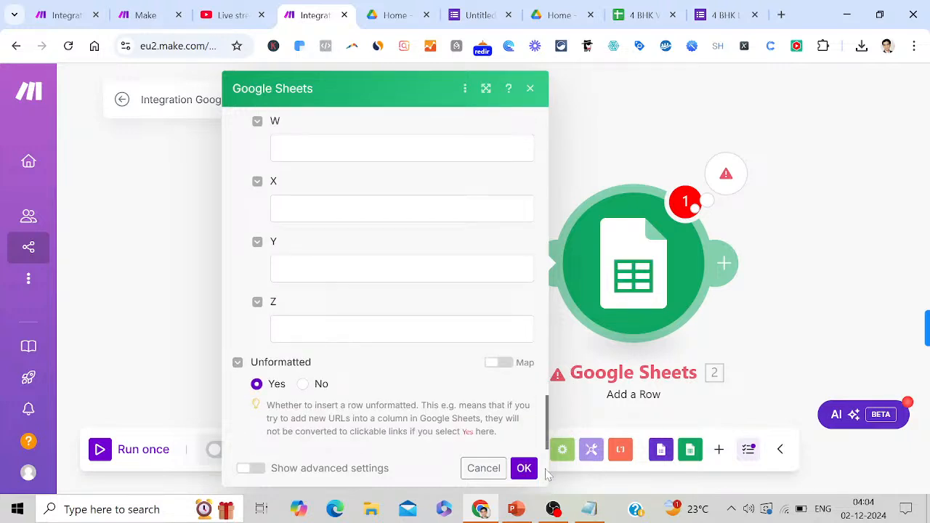
pyautogui.click(523, 468)
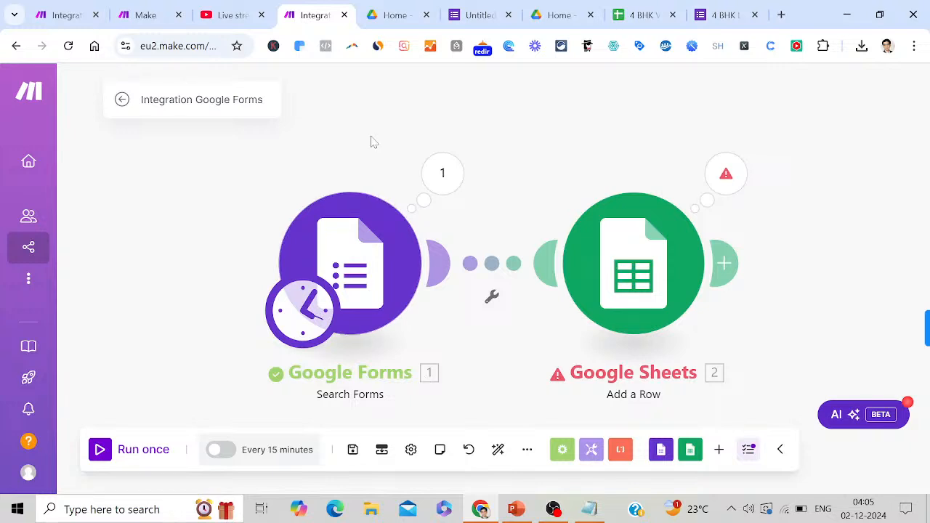
pyautogui.click(234, 14)
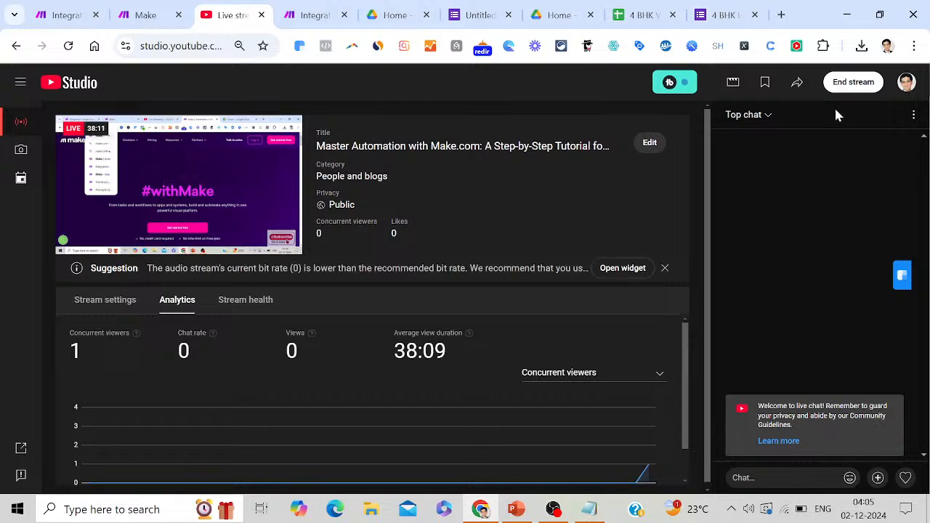
# Request to end the YouTube live stream via End stream
pyautogui.click(850, 86)
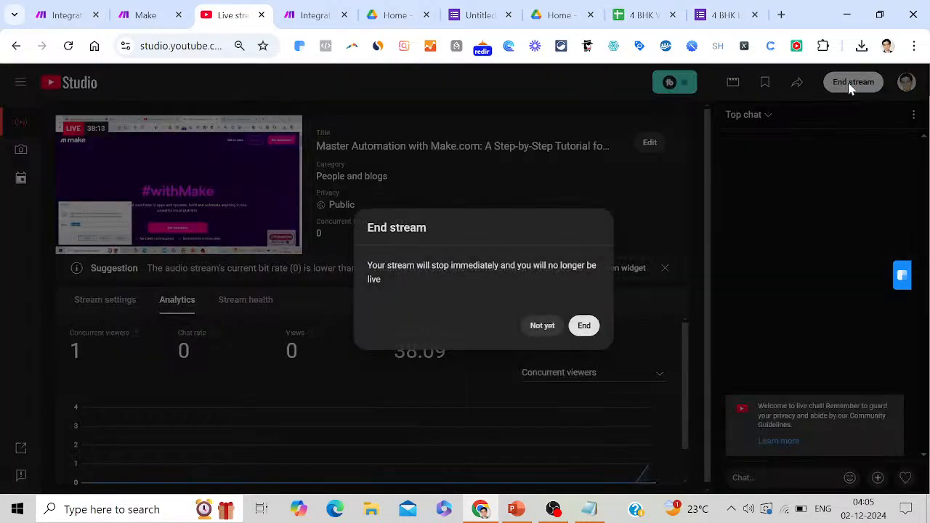